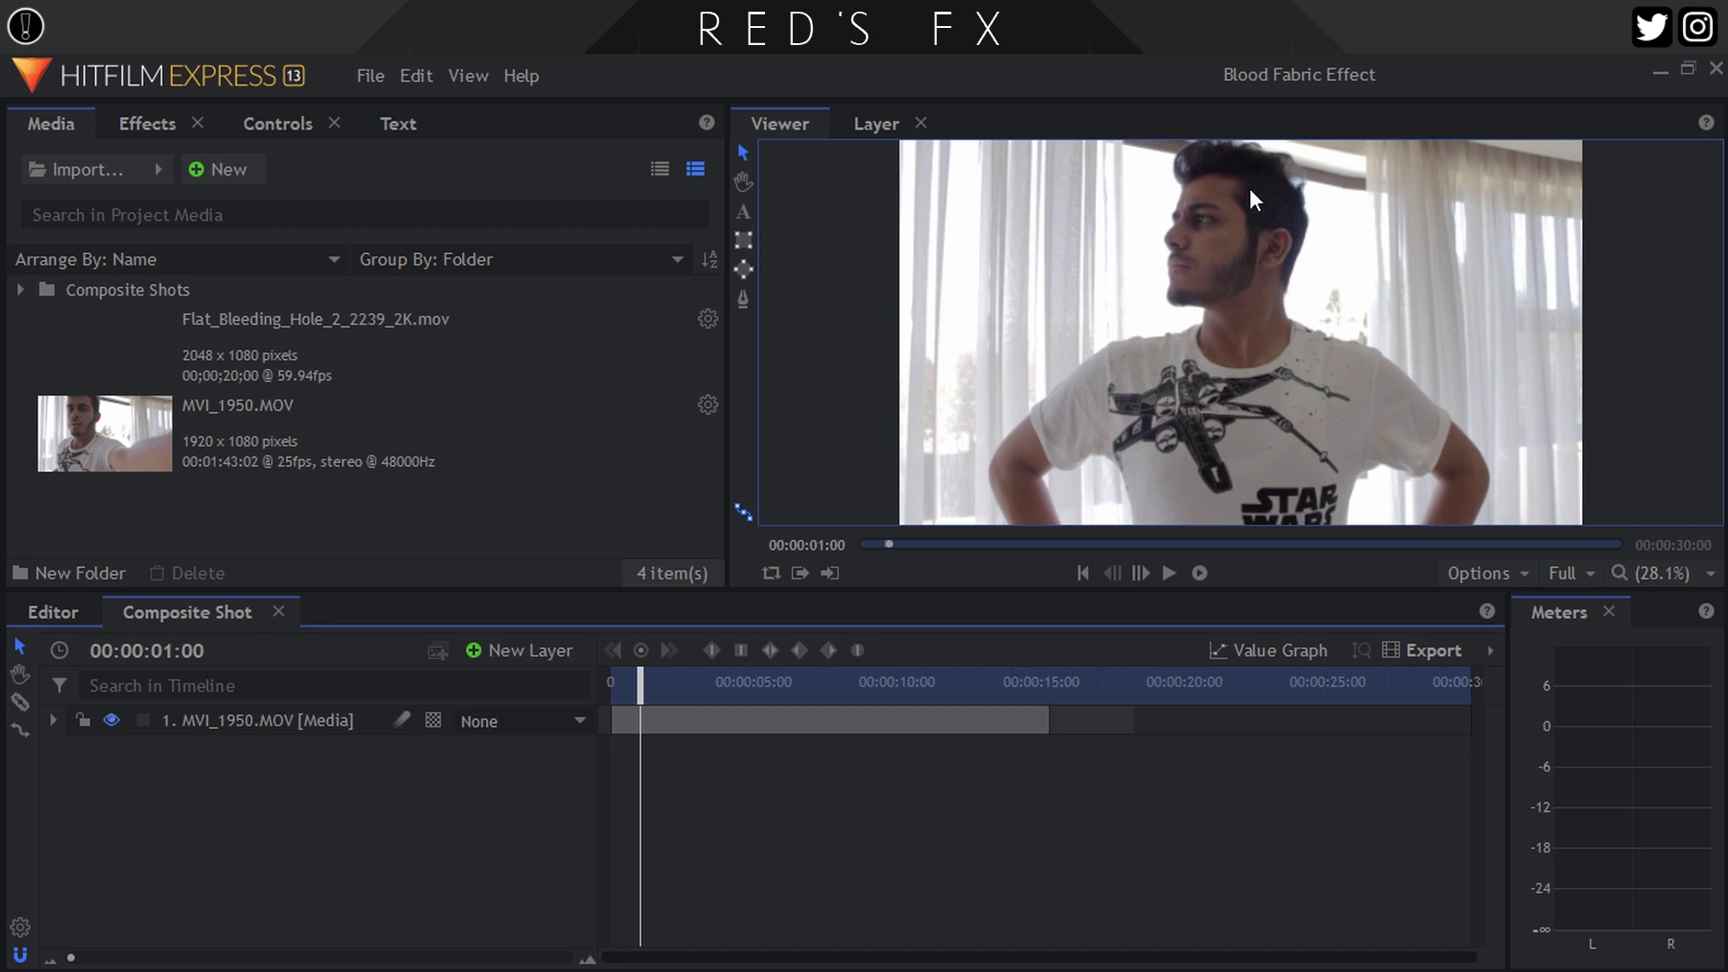
Play through the MVI_1950.MOV footage in the composite shot and return to its first frame
key("space")
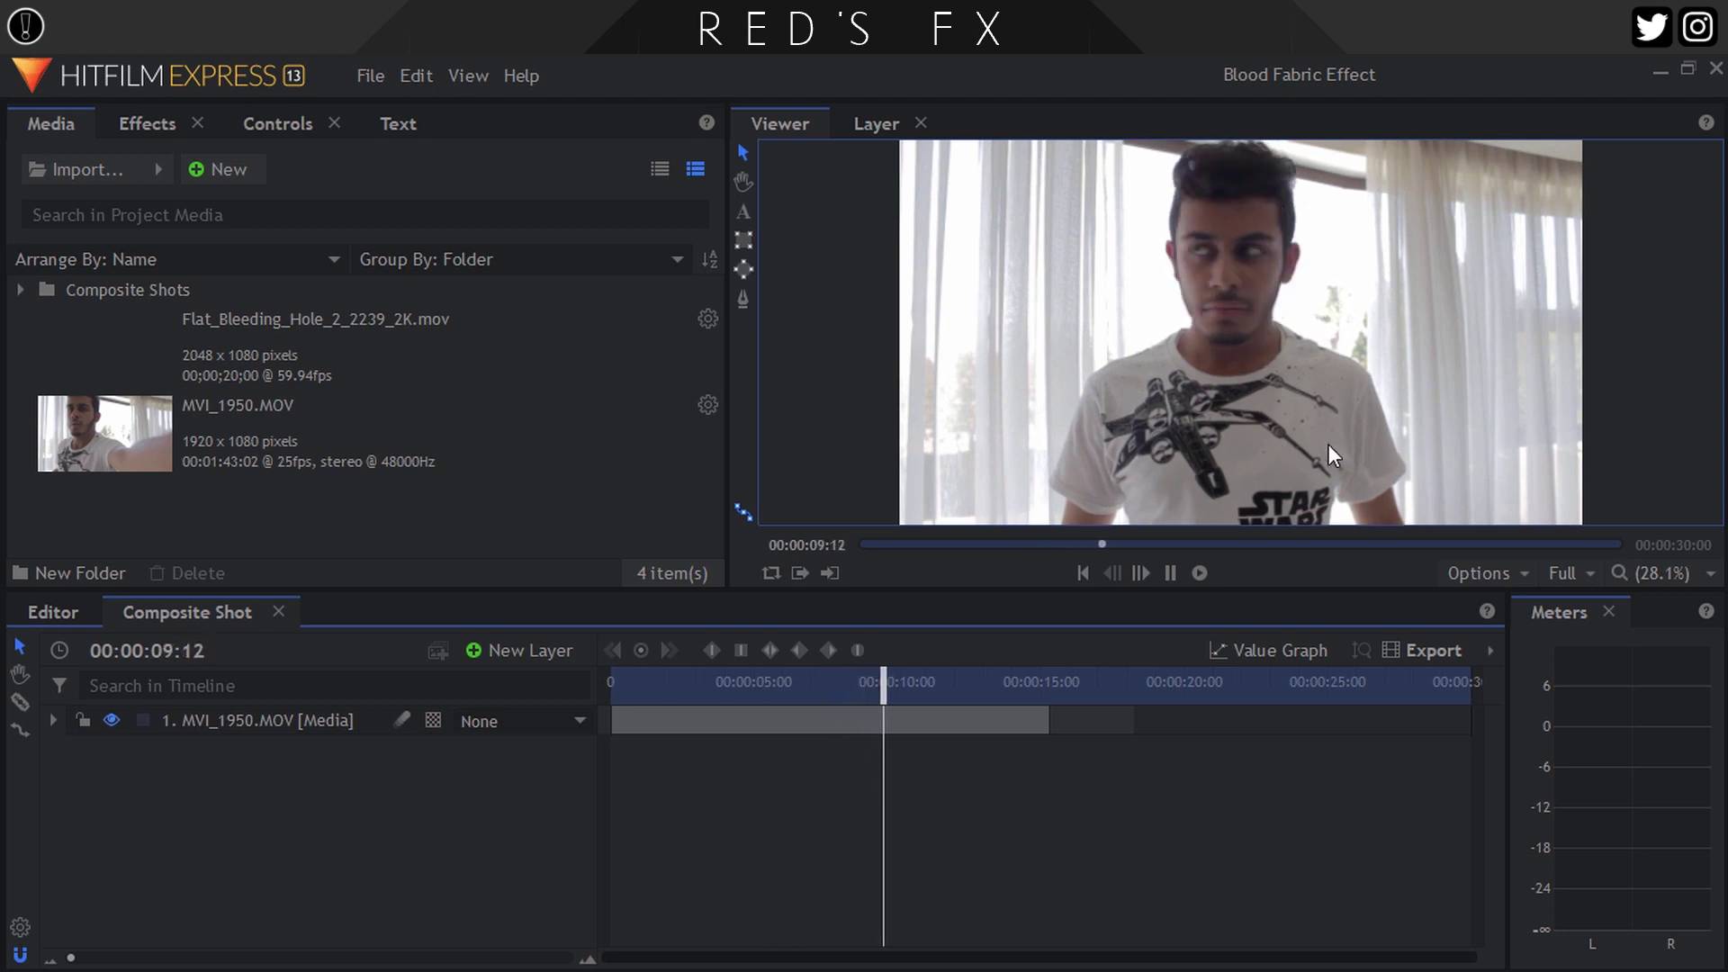
key("space")
left_click(1081, 576)
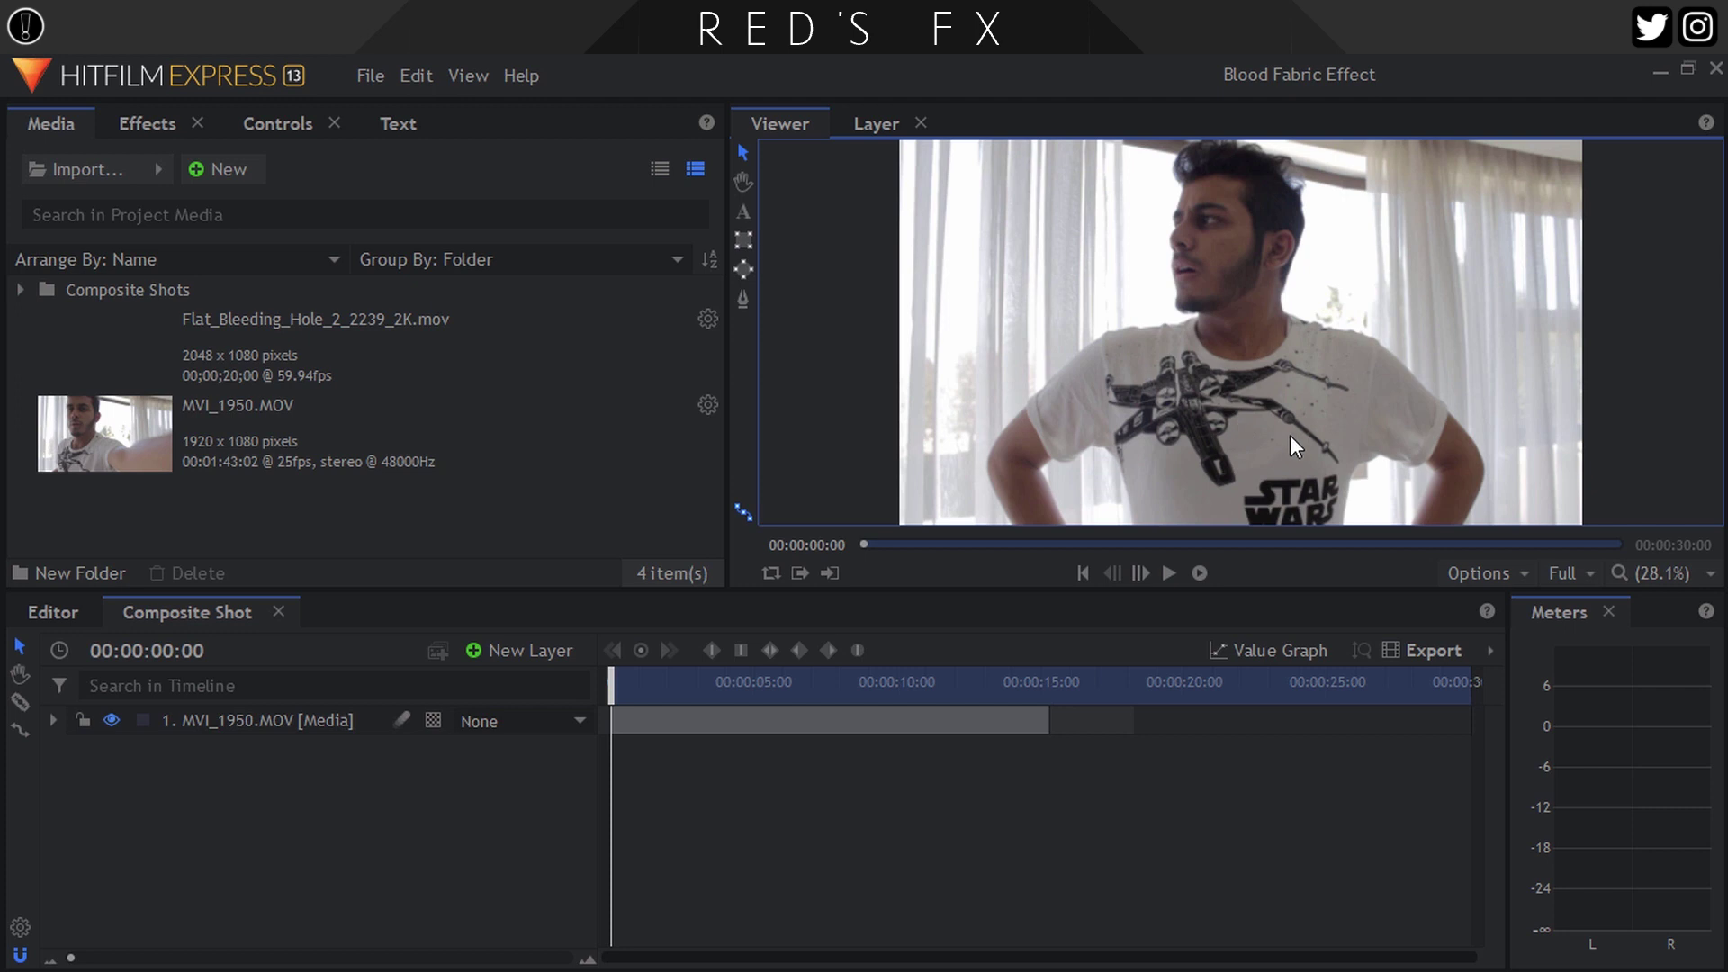
Add a new point layer named "Tracking Data" to the composite shot
left_click(515, 651)
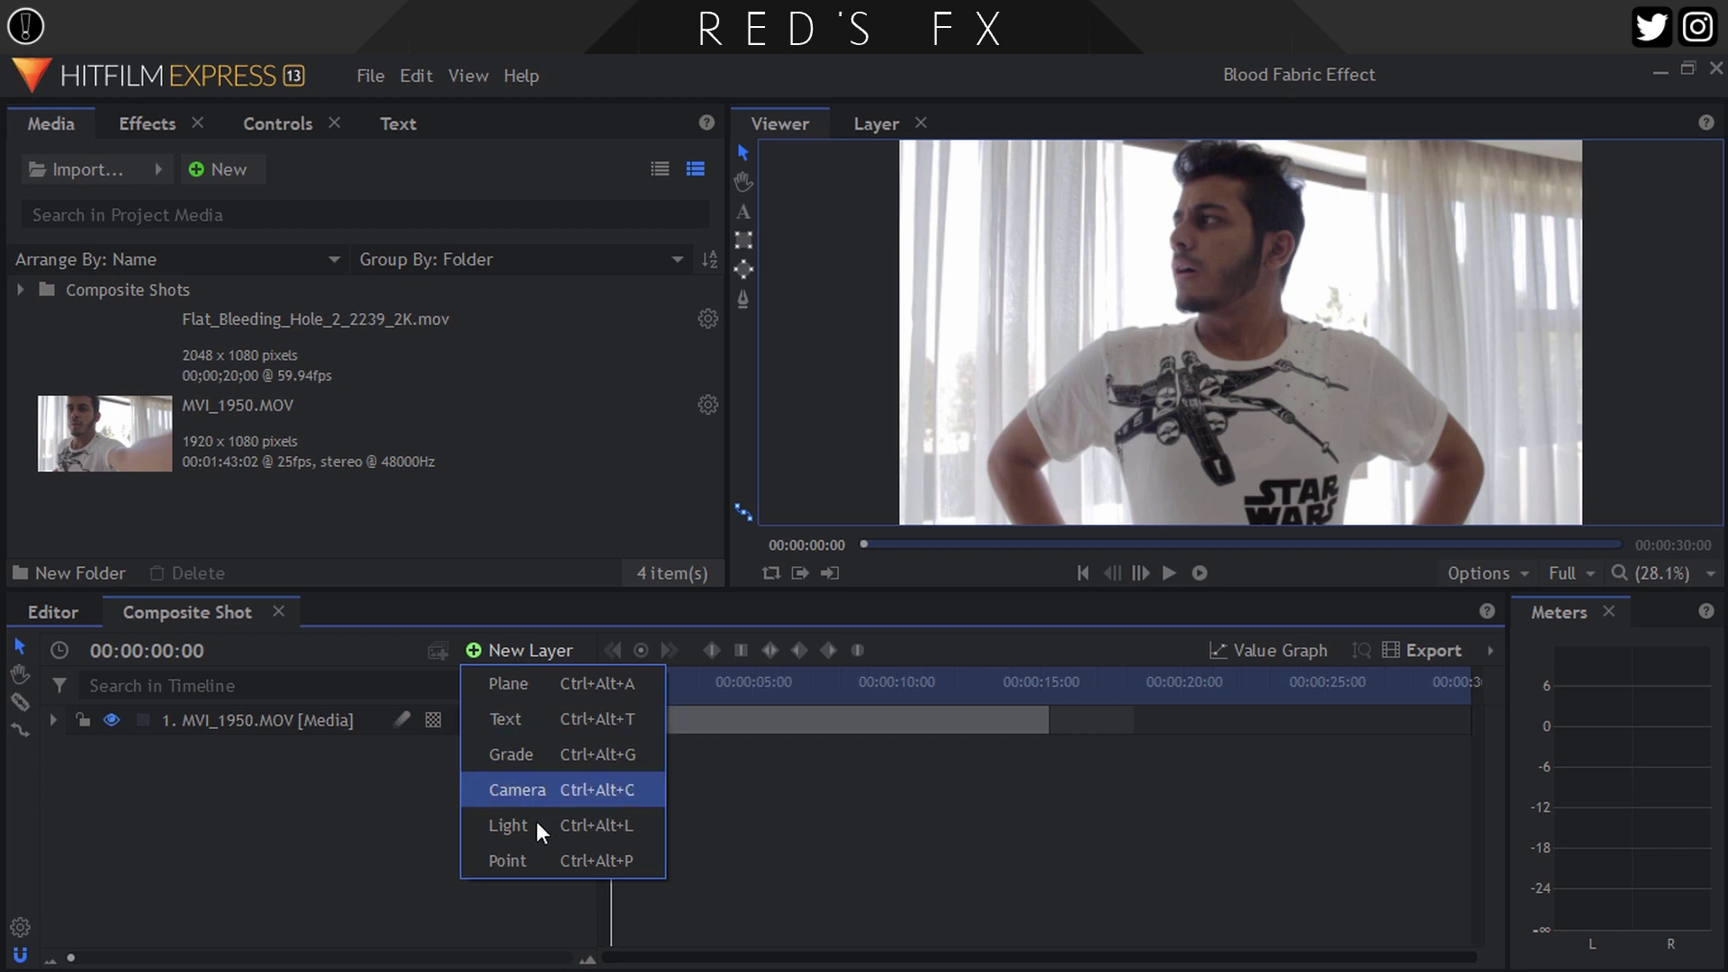
left_click(530, 850)
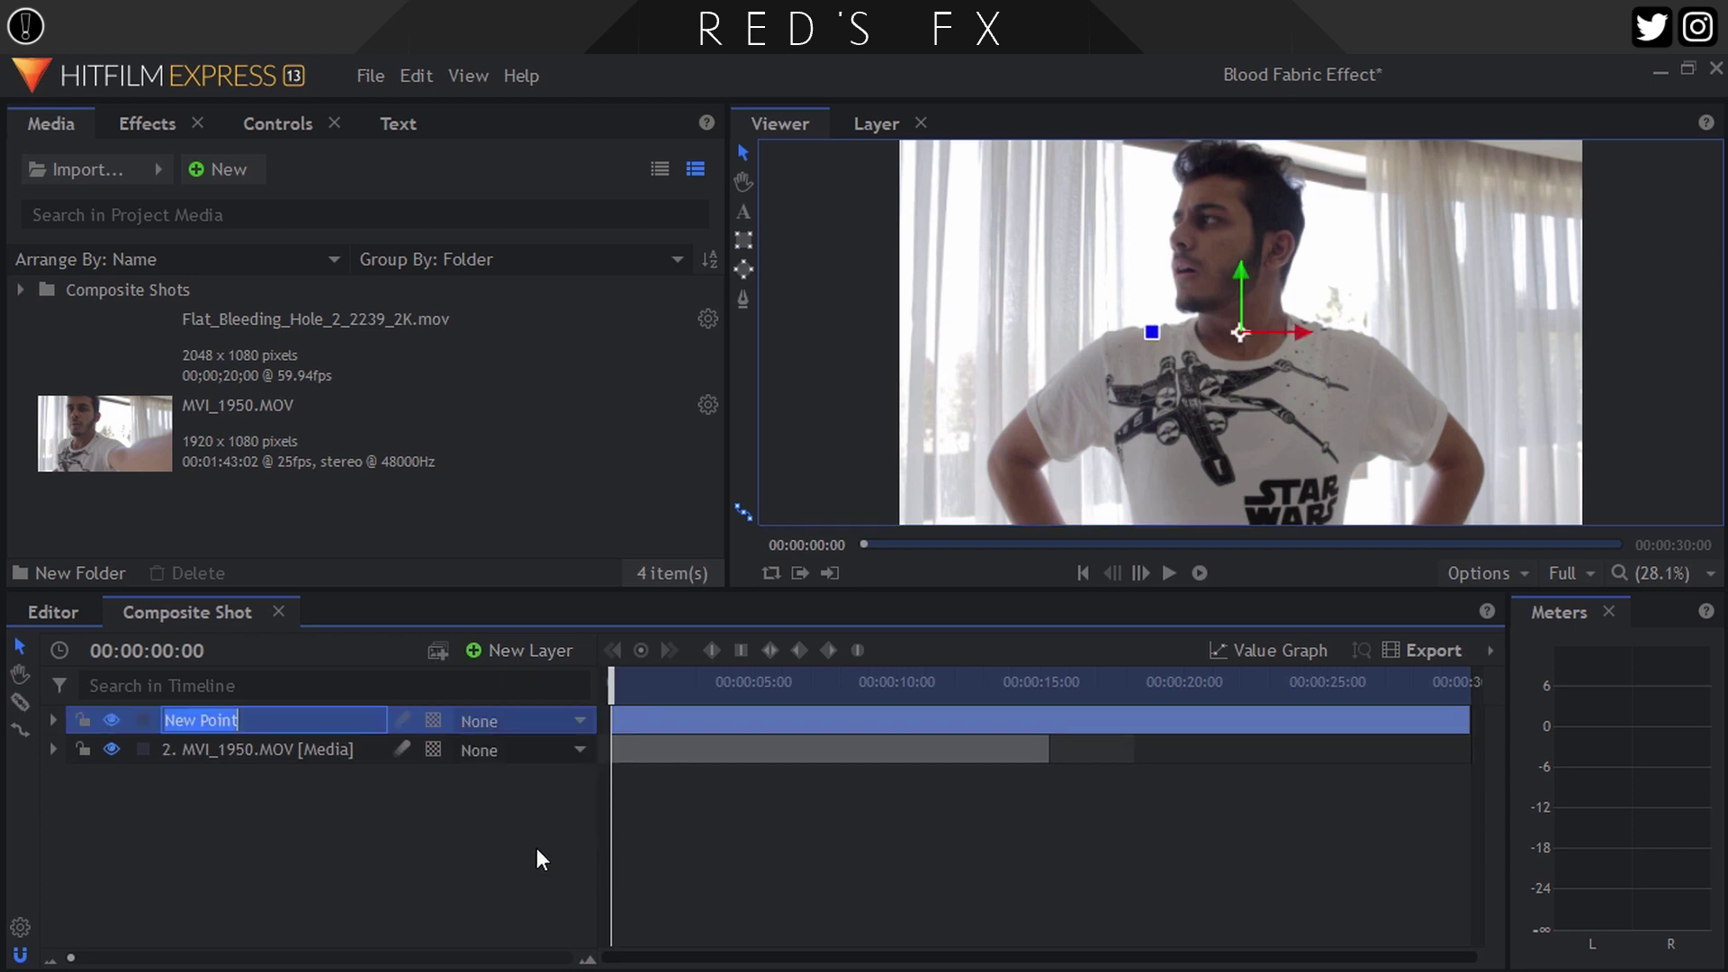
type("Trackin")
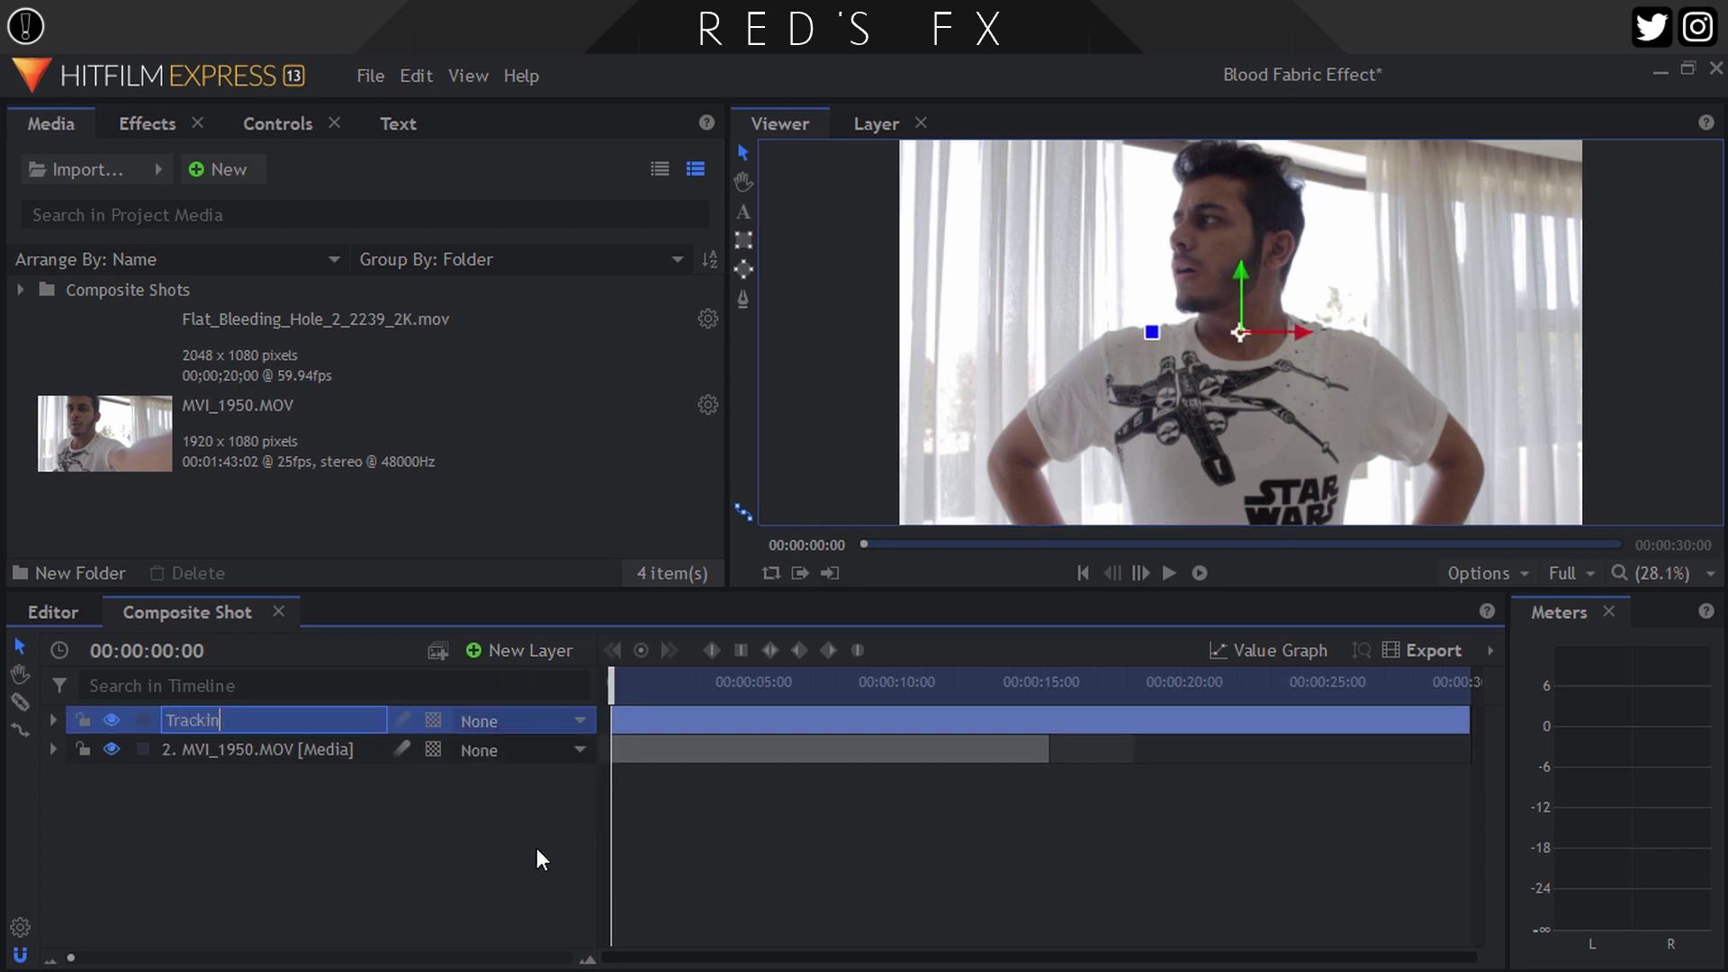
type("g Data")
key("Return")
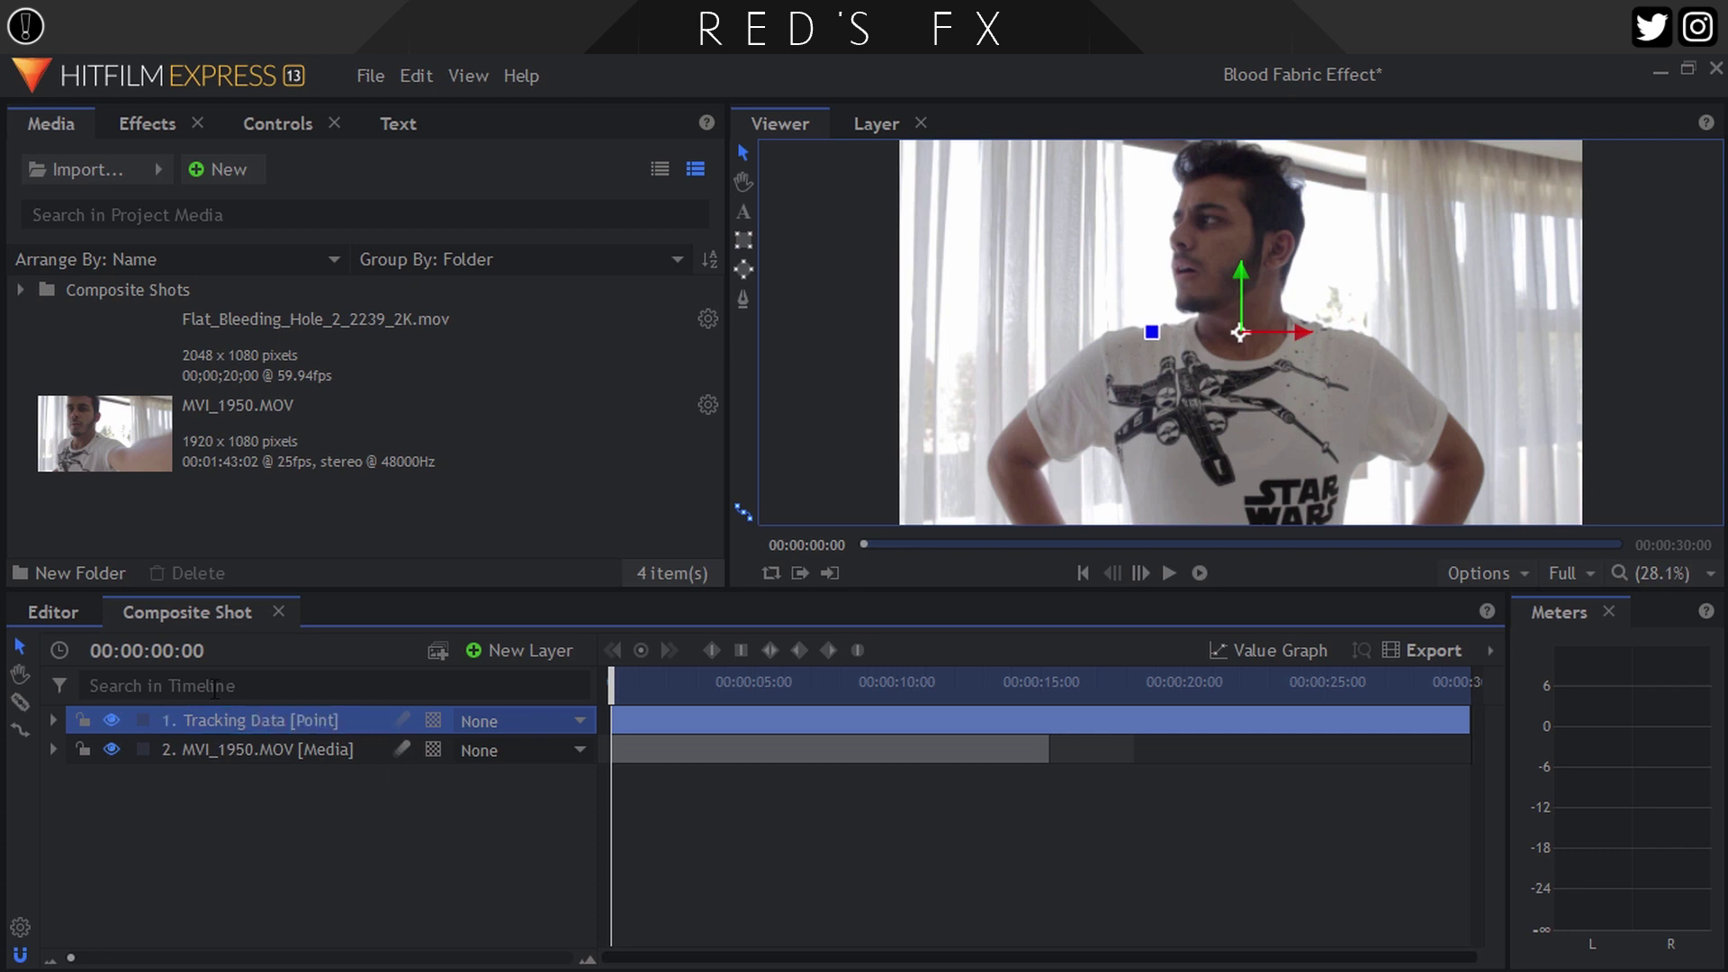
Add a tracker to the MVI_1950.MOV layer
left_click(282, 752)
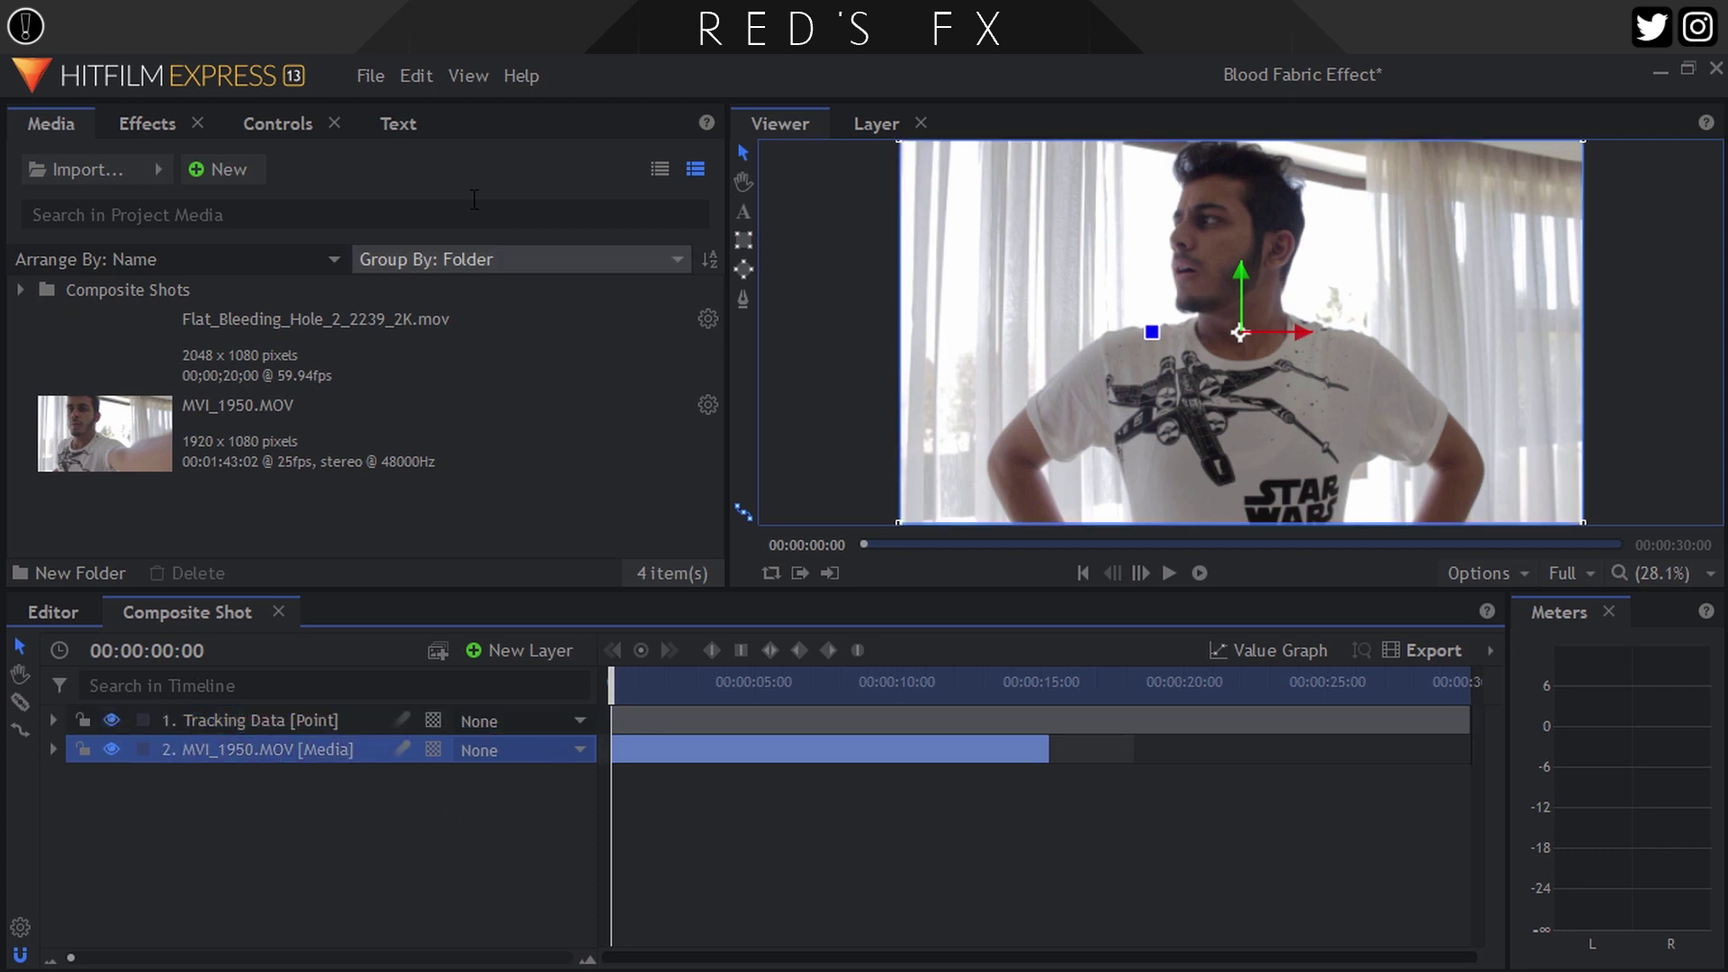
left_click(272, 125)
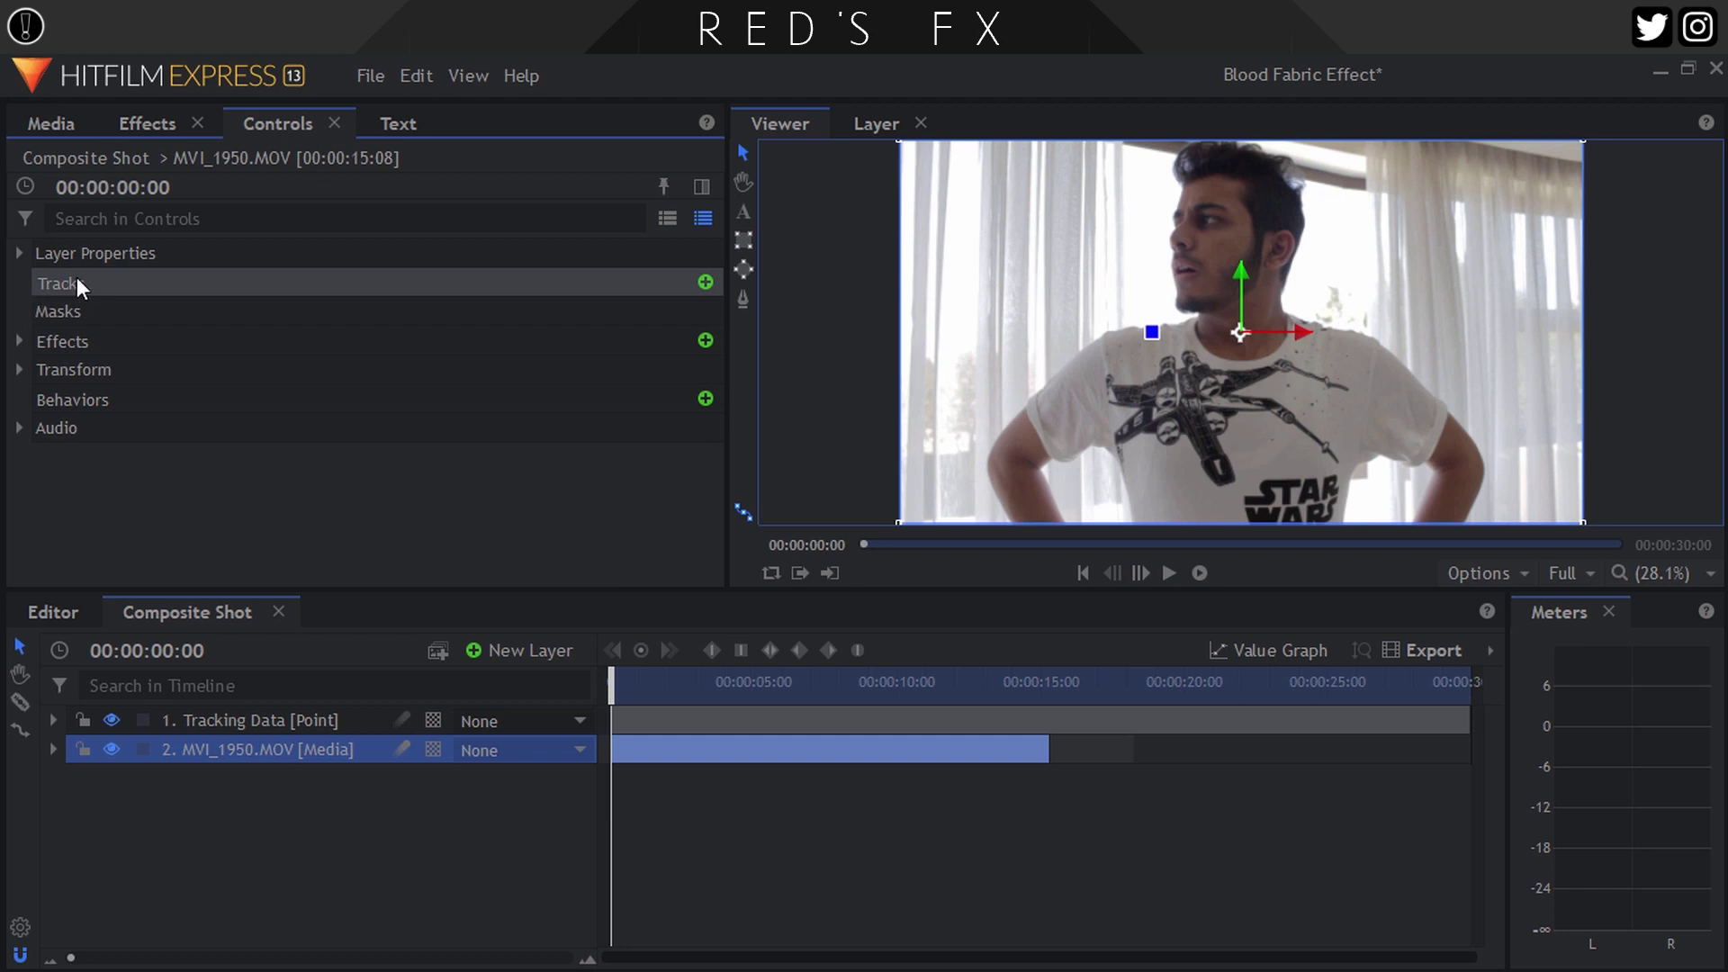
left_click(705, 281)
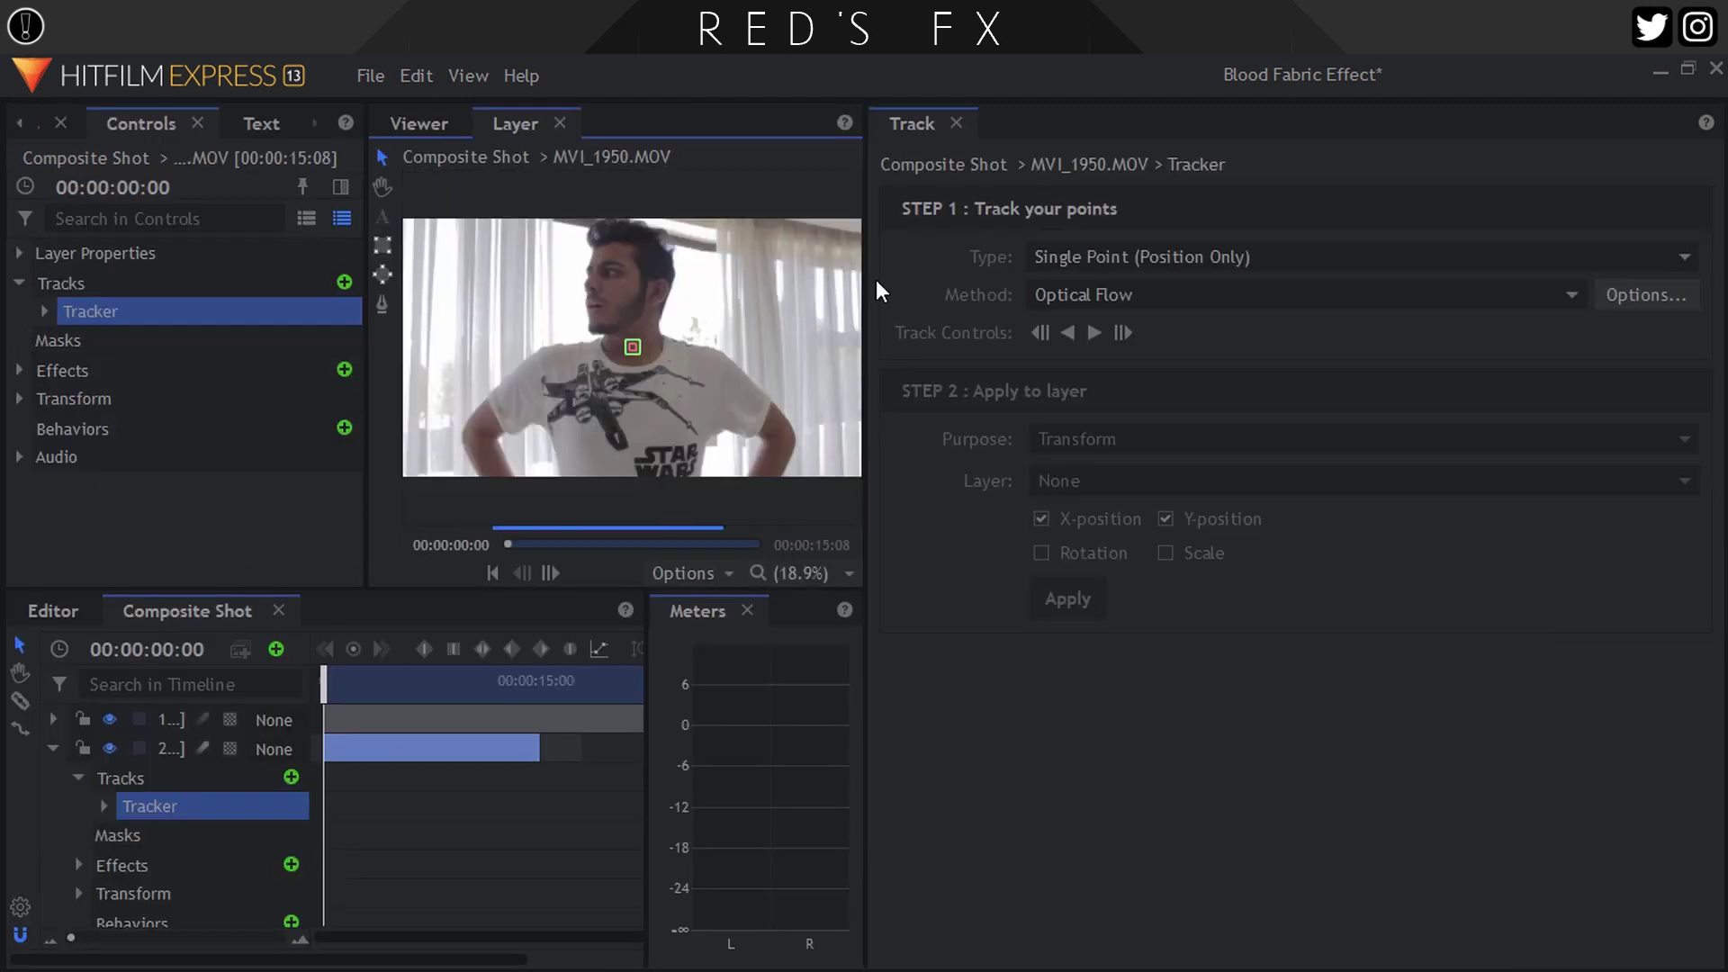
Position the tracking point on the light mark at the nose tip of the X-wing printed on the shirt
left_click_drag(635, 348, 685, 363)
left_click(685, 362)
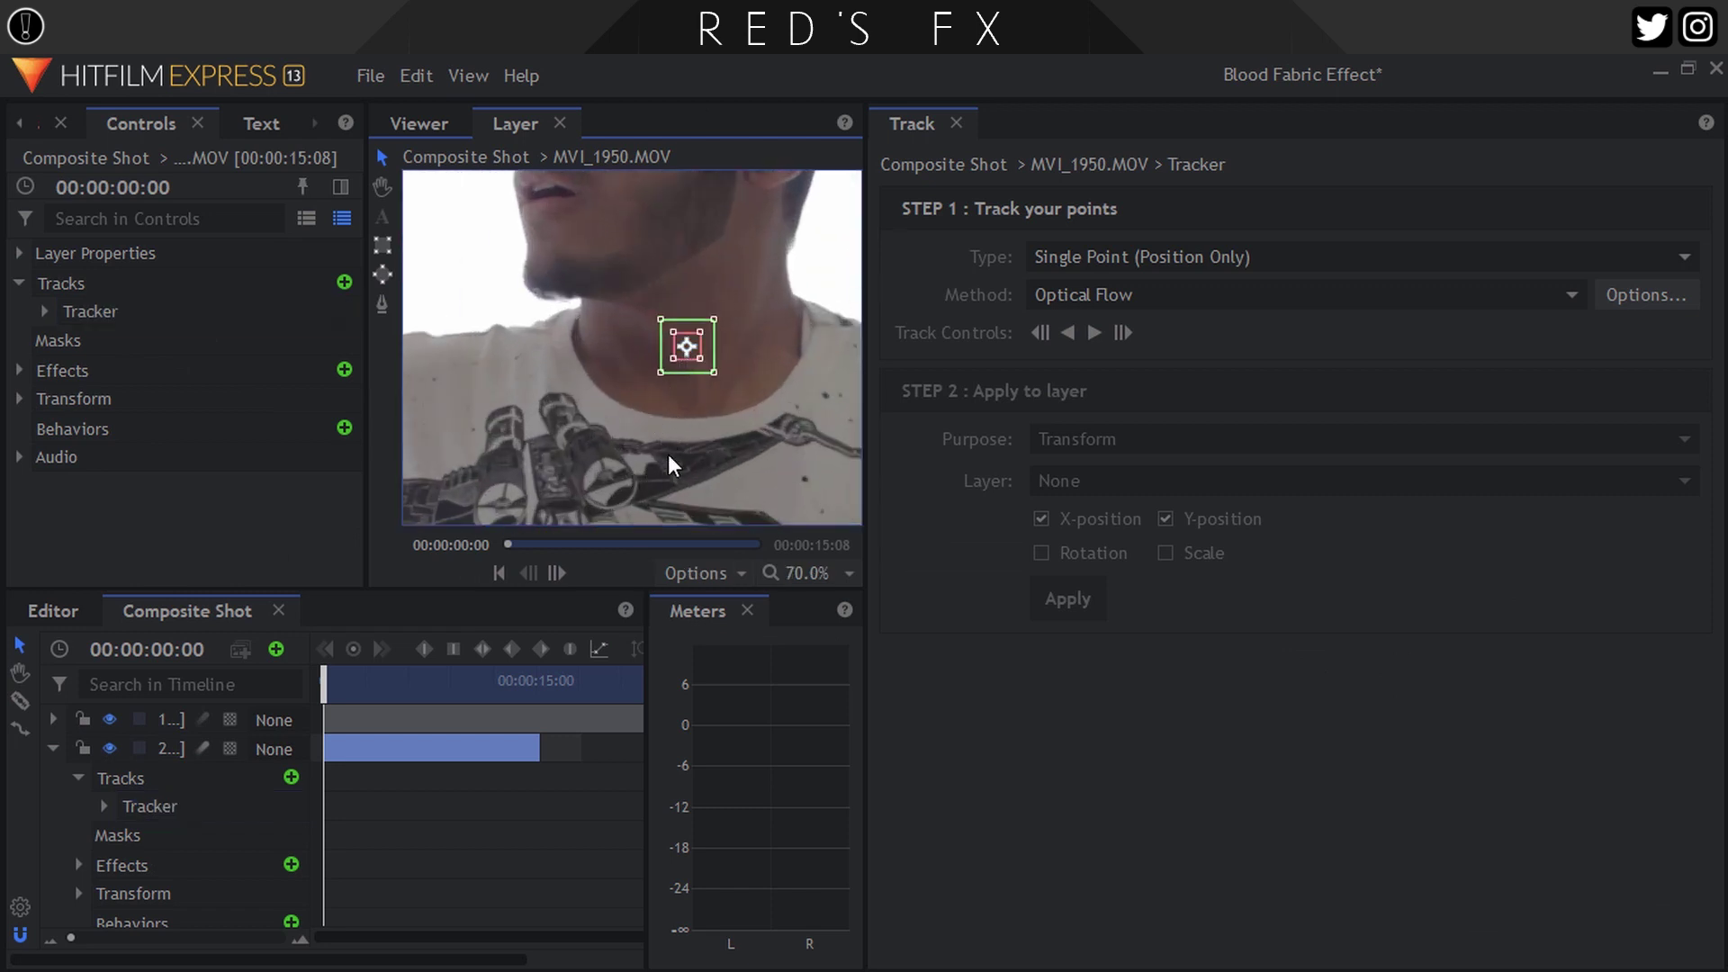
left_click_drag(663, 467, 667, 339)
scroll(676, 231, "up", 3)
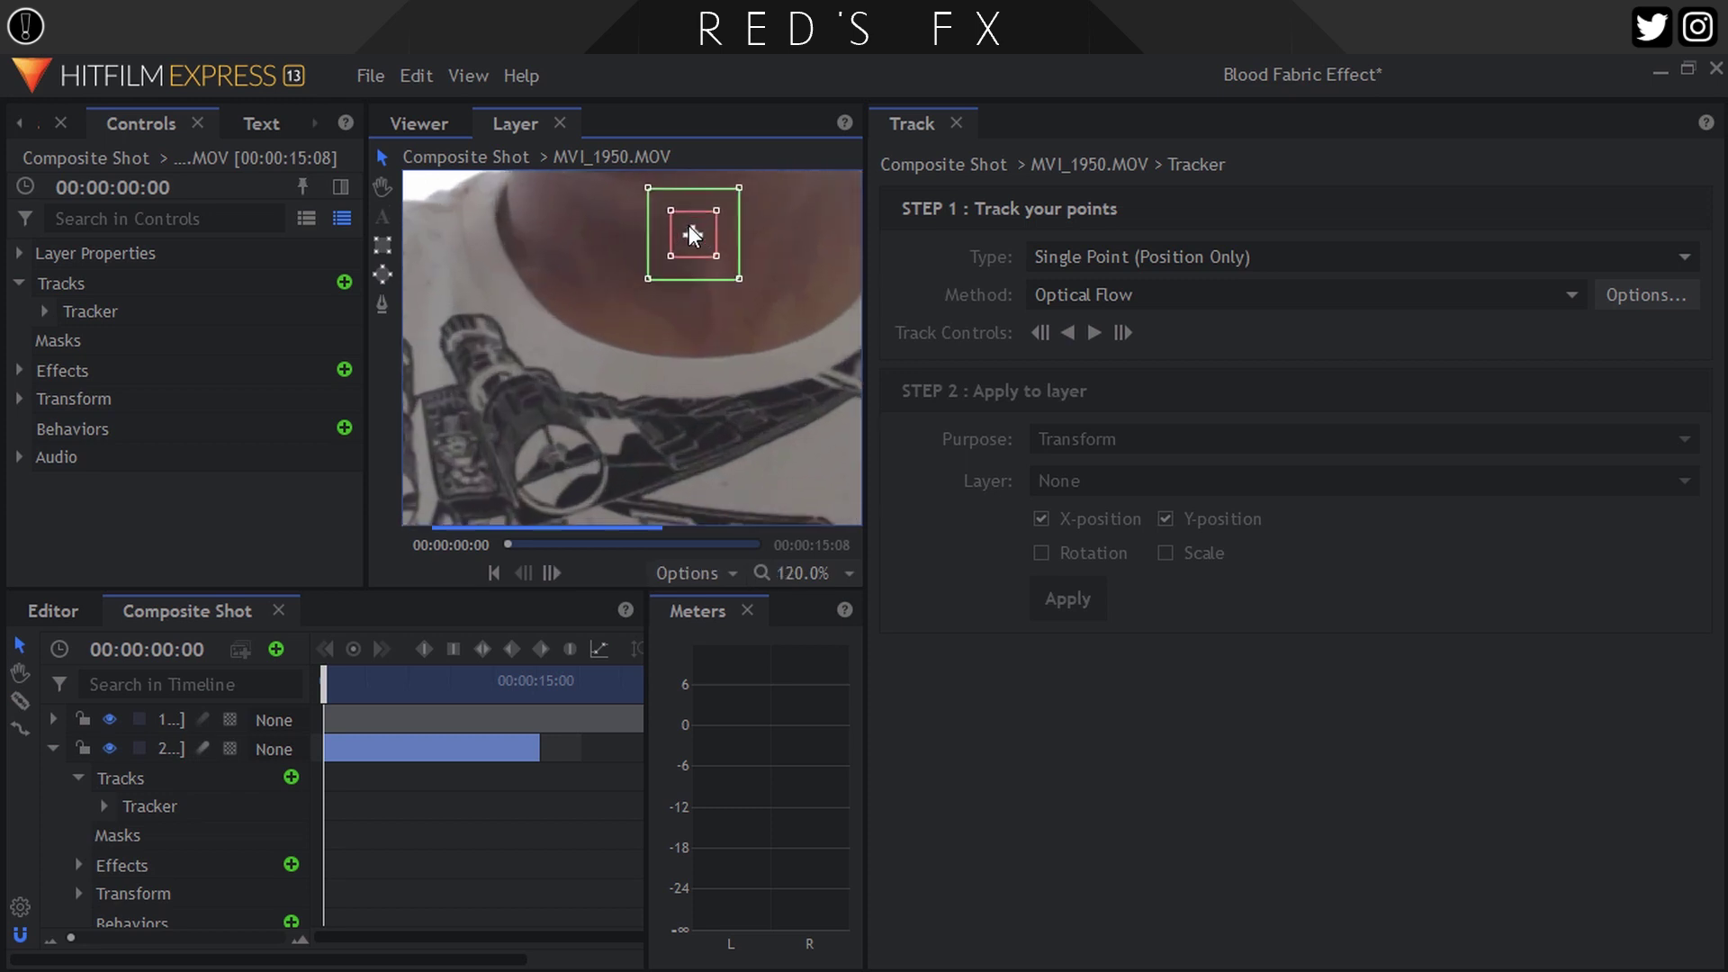
left_click_drag(705, 246, 731, 218)
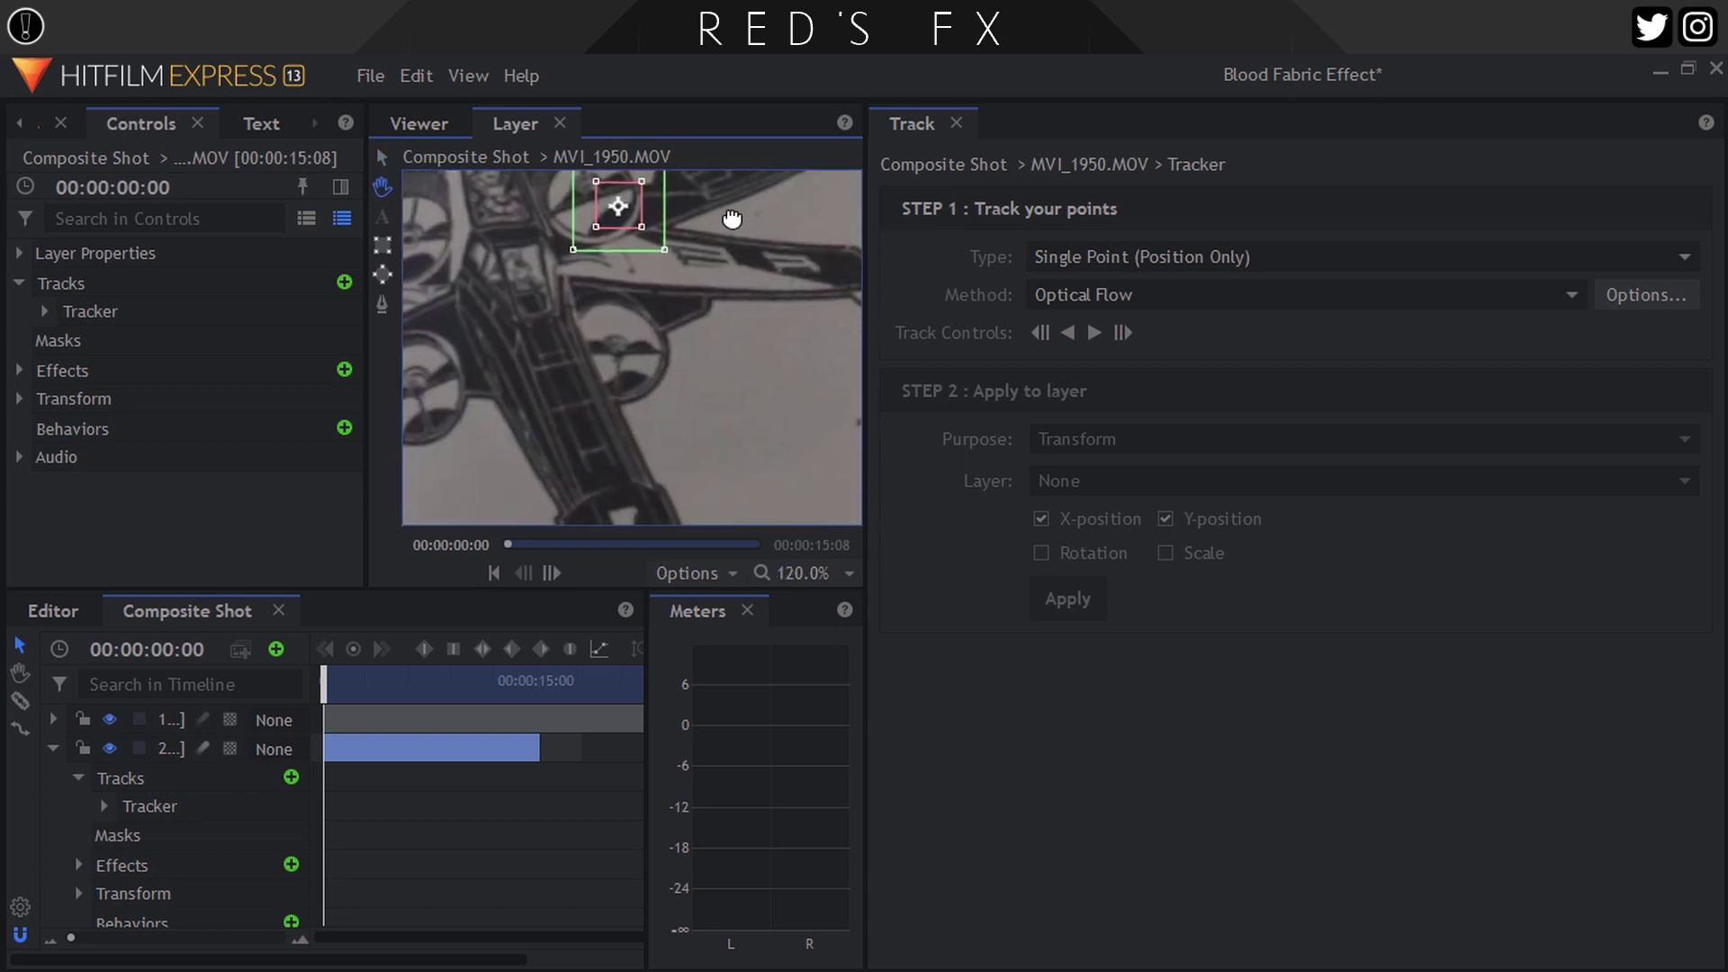
left_click_drag(591, 309, 667, 401)
scroll(684, 369, "up", 1)
left_click_drag(720, 331, 606, 370)
scroll(709, 414, "down", 2)
left_click_drag(709, 414, 682, 469)
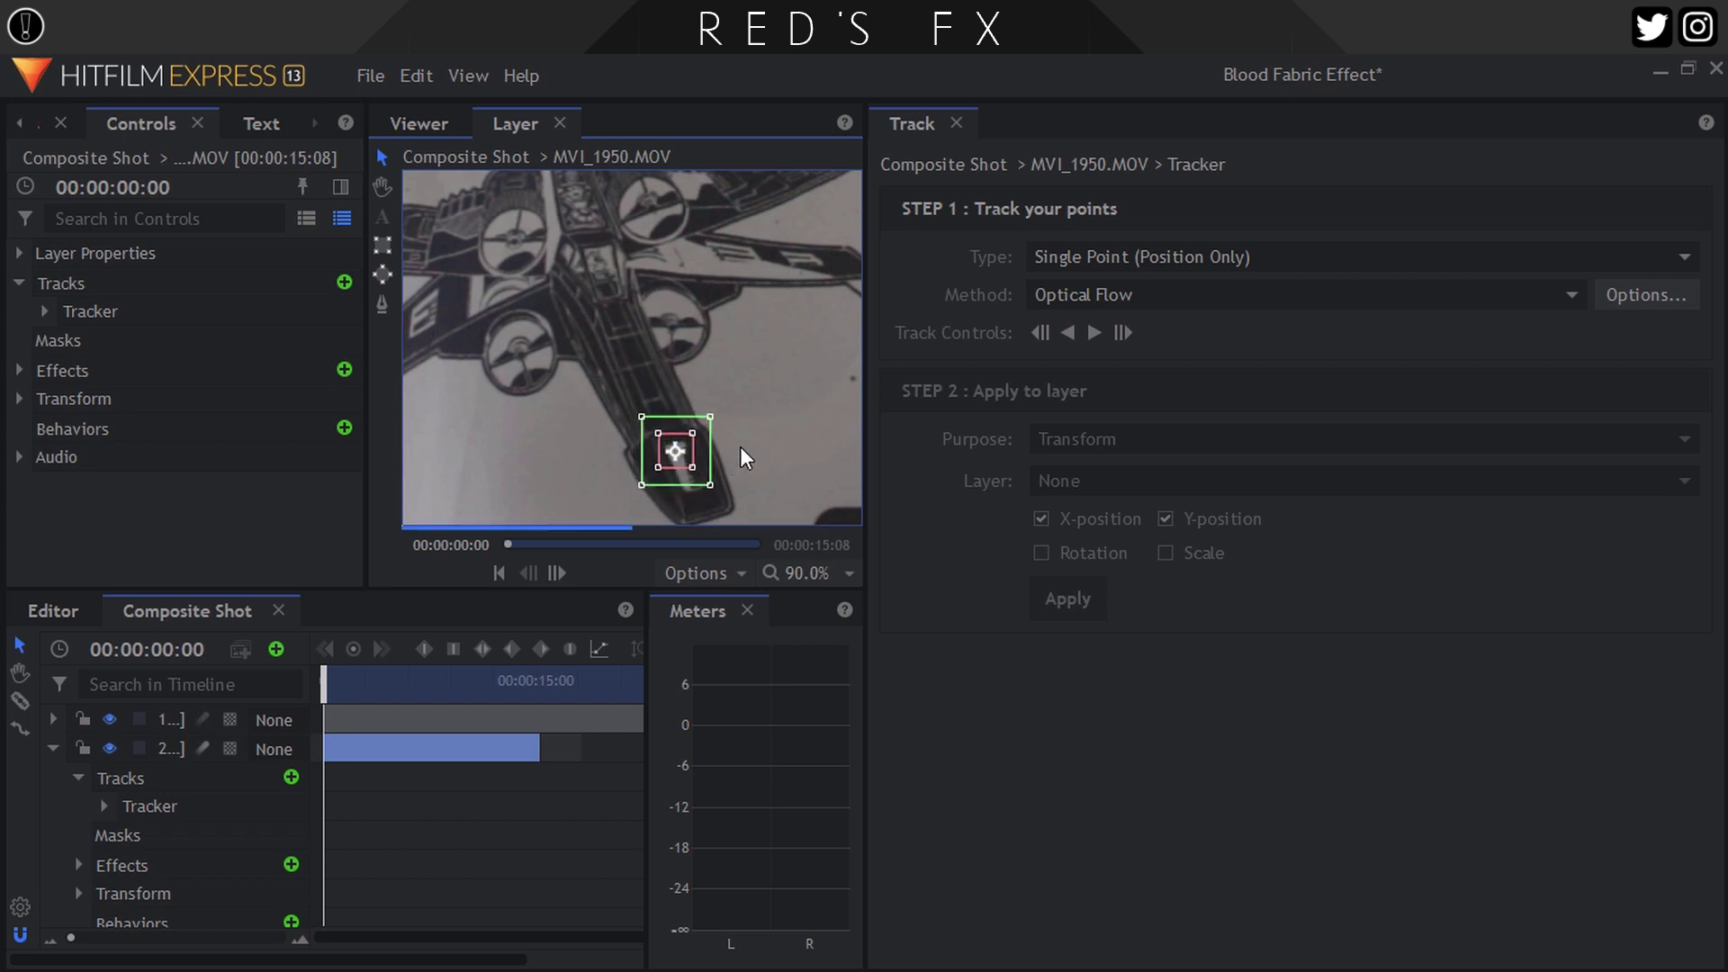
scroll(740, 455, "down", 1)
left_click_drag(740, 455, 638, 213)
left_click_drag(647, 272, 639, 434)
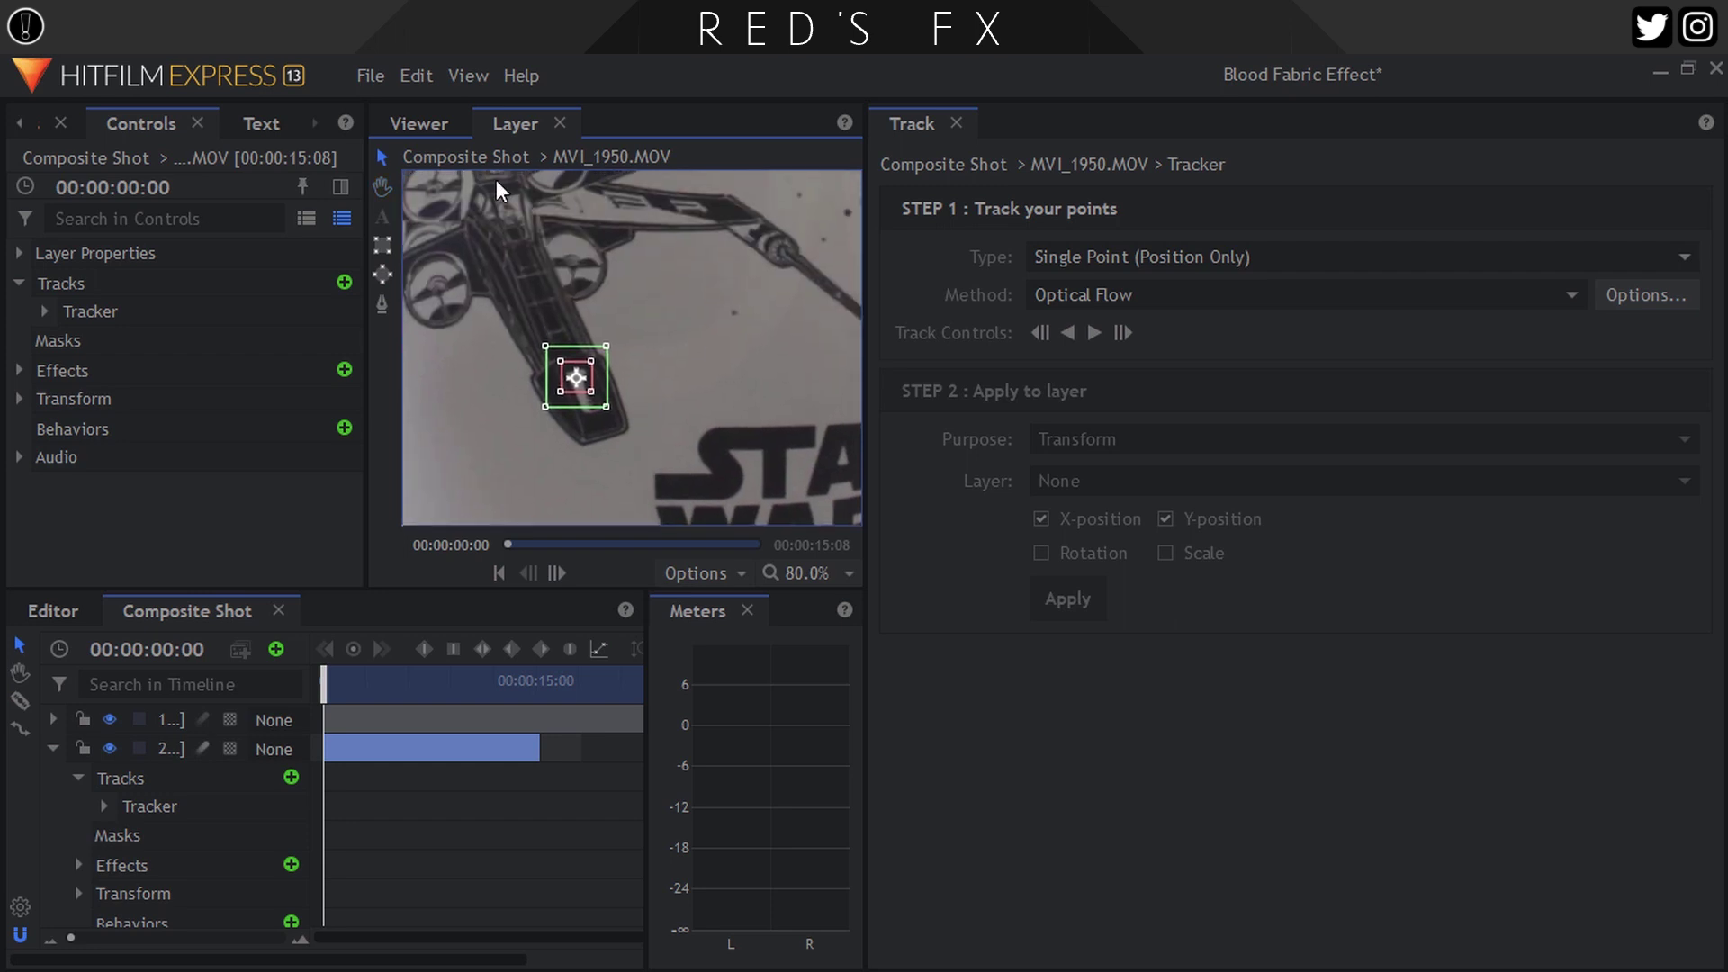
scroll(569, 452, "up", 3)
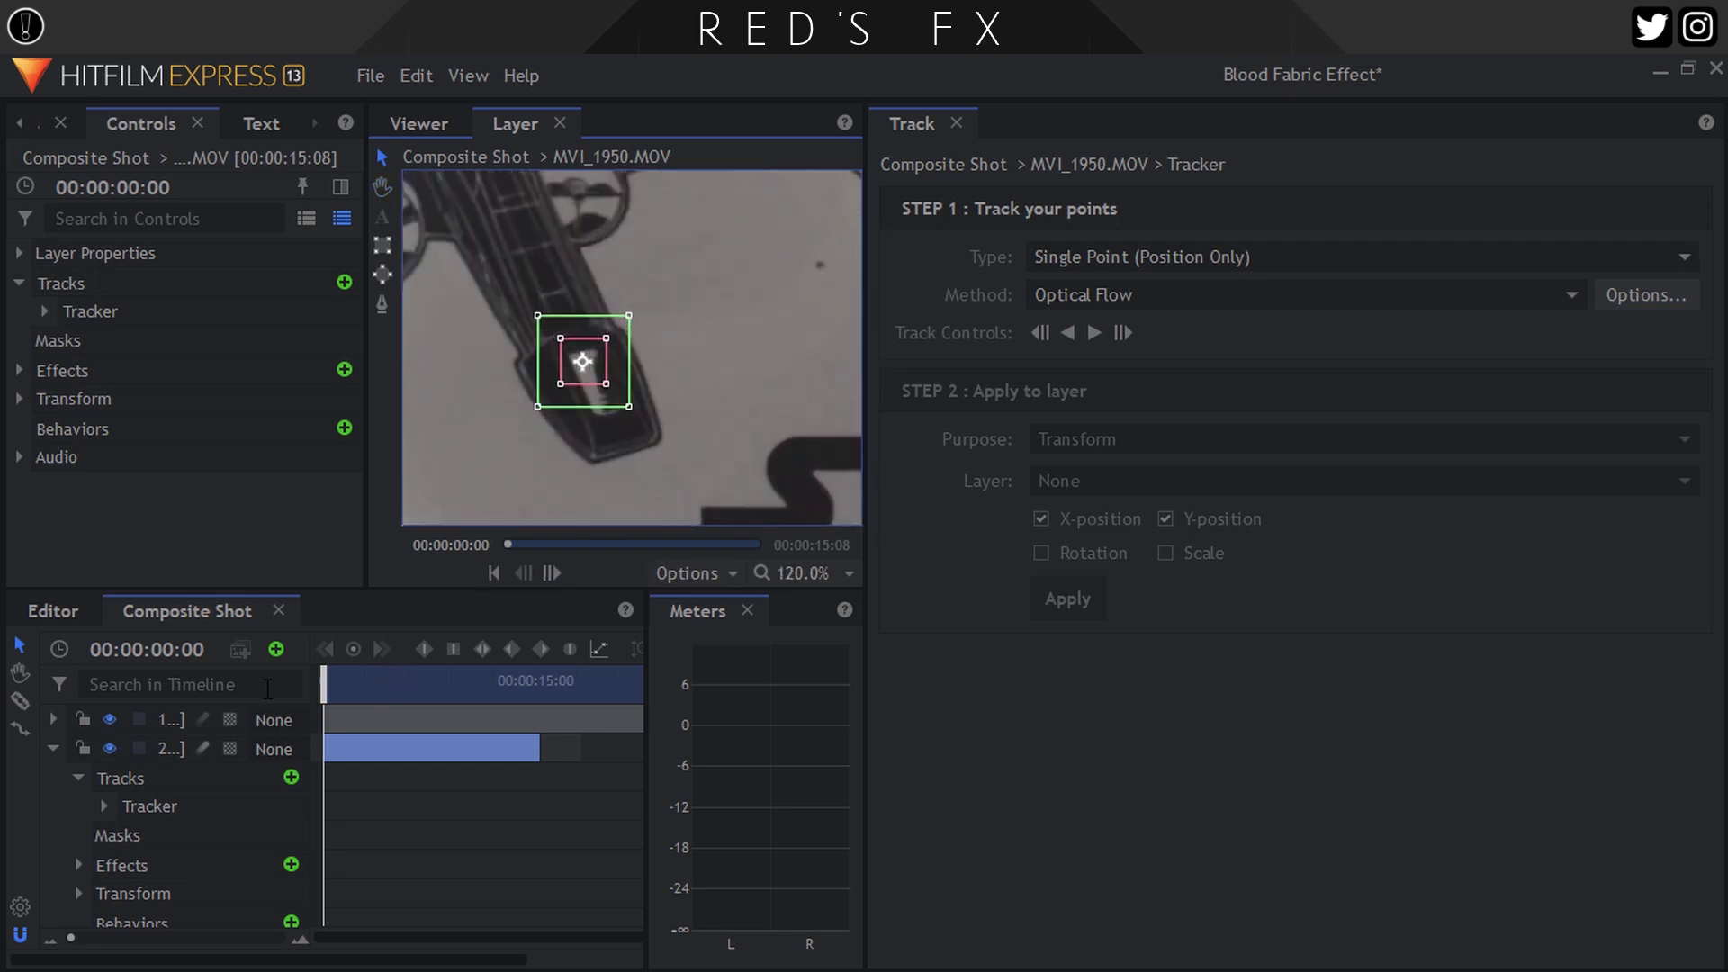
Track the point forward through the clip and apply its X and Y position to the Tracking Data layer
left_click(1095, 333)
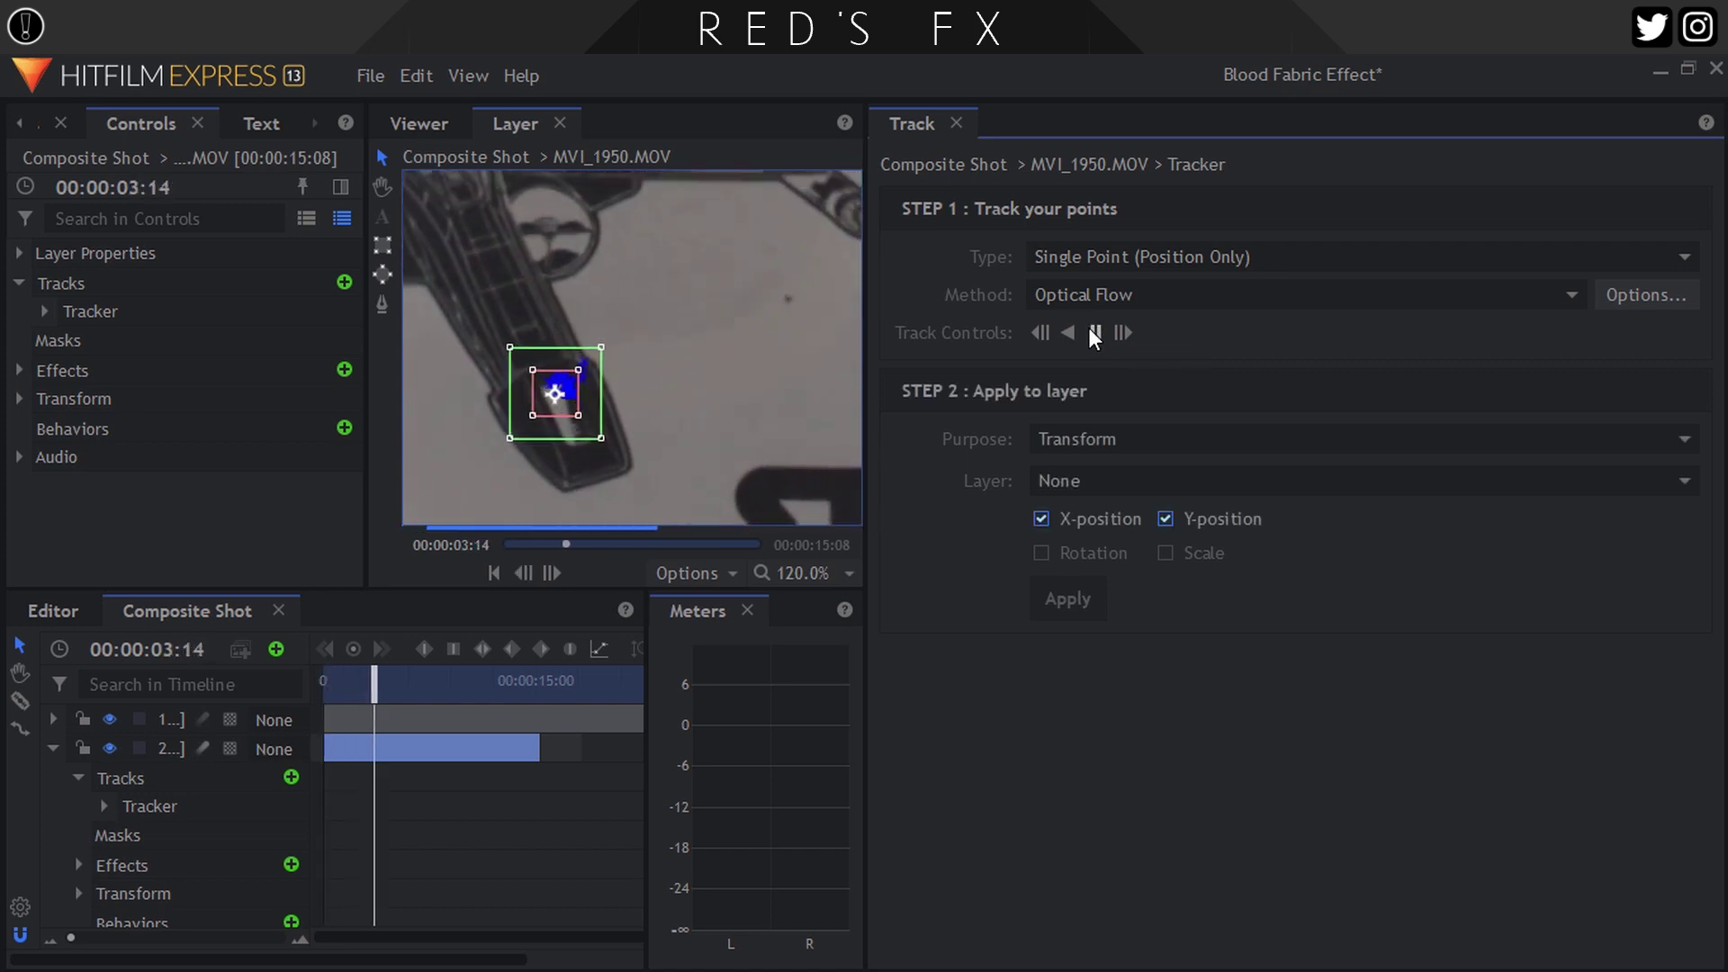
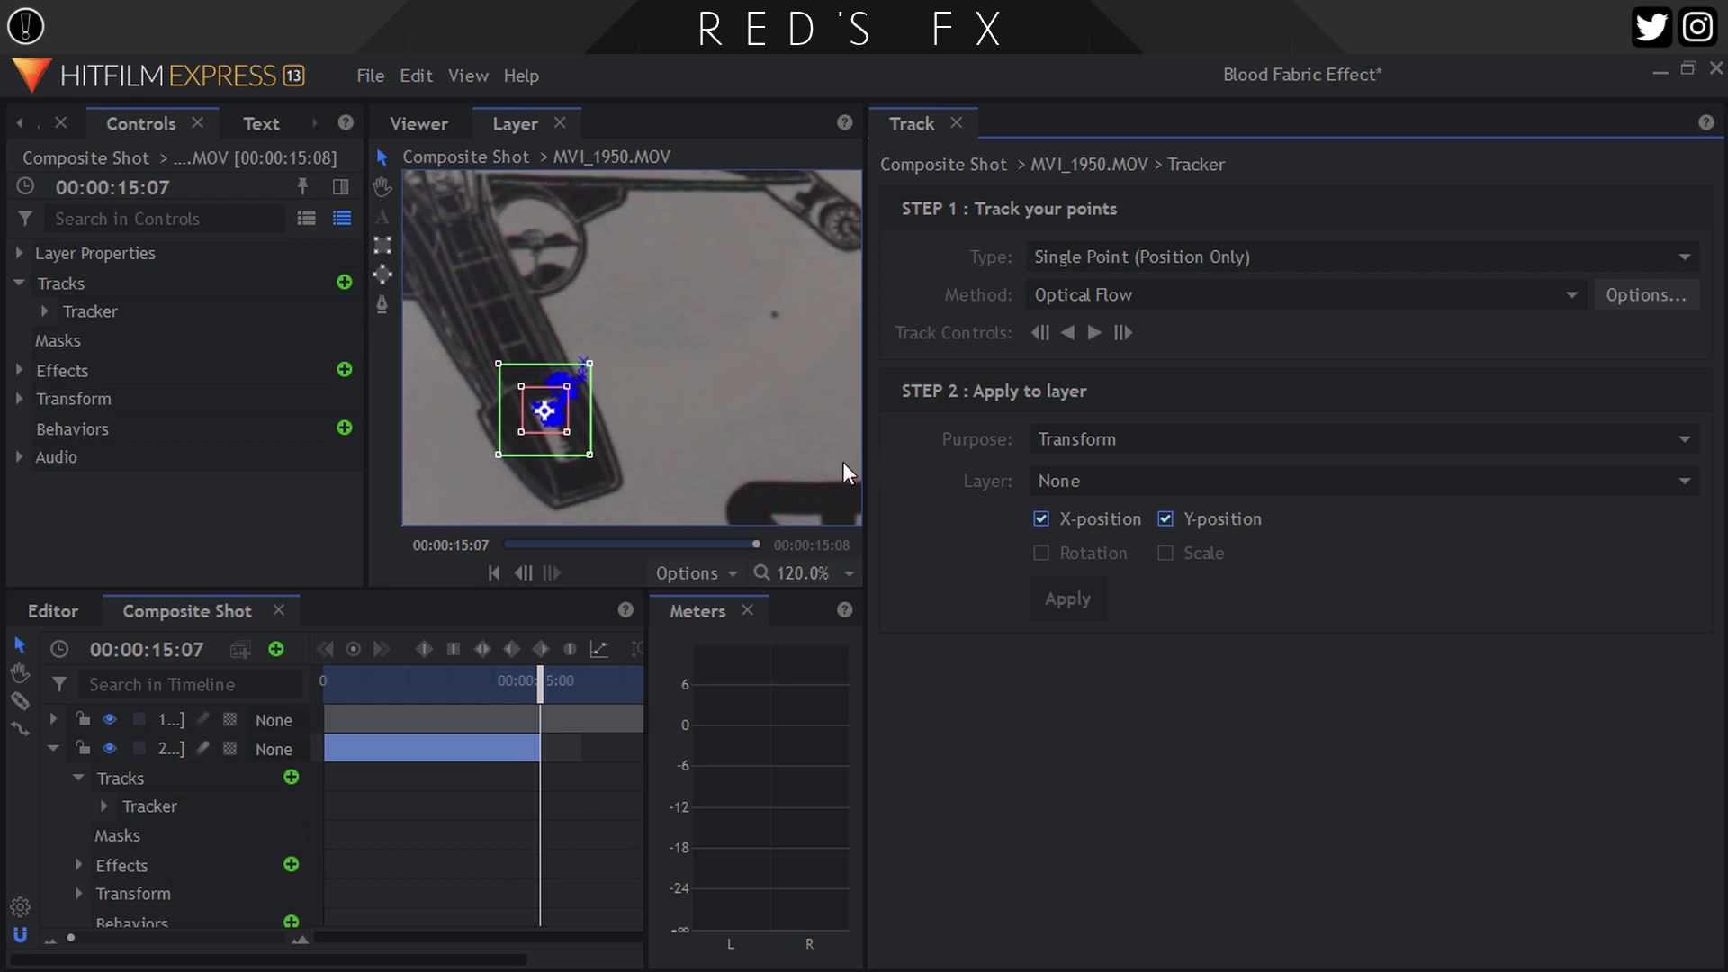
left_click(1077, 489)
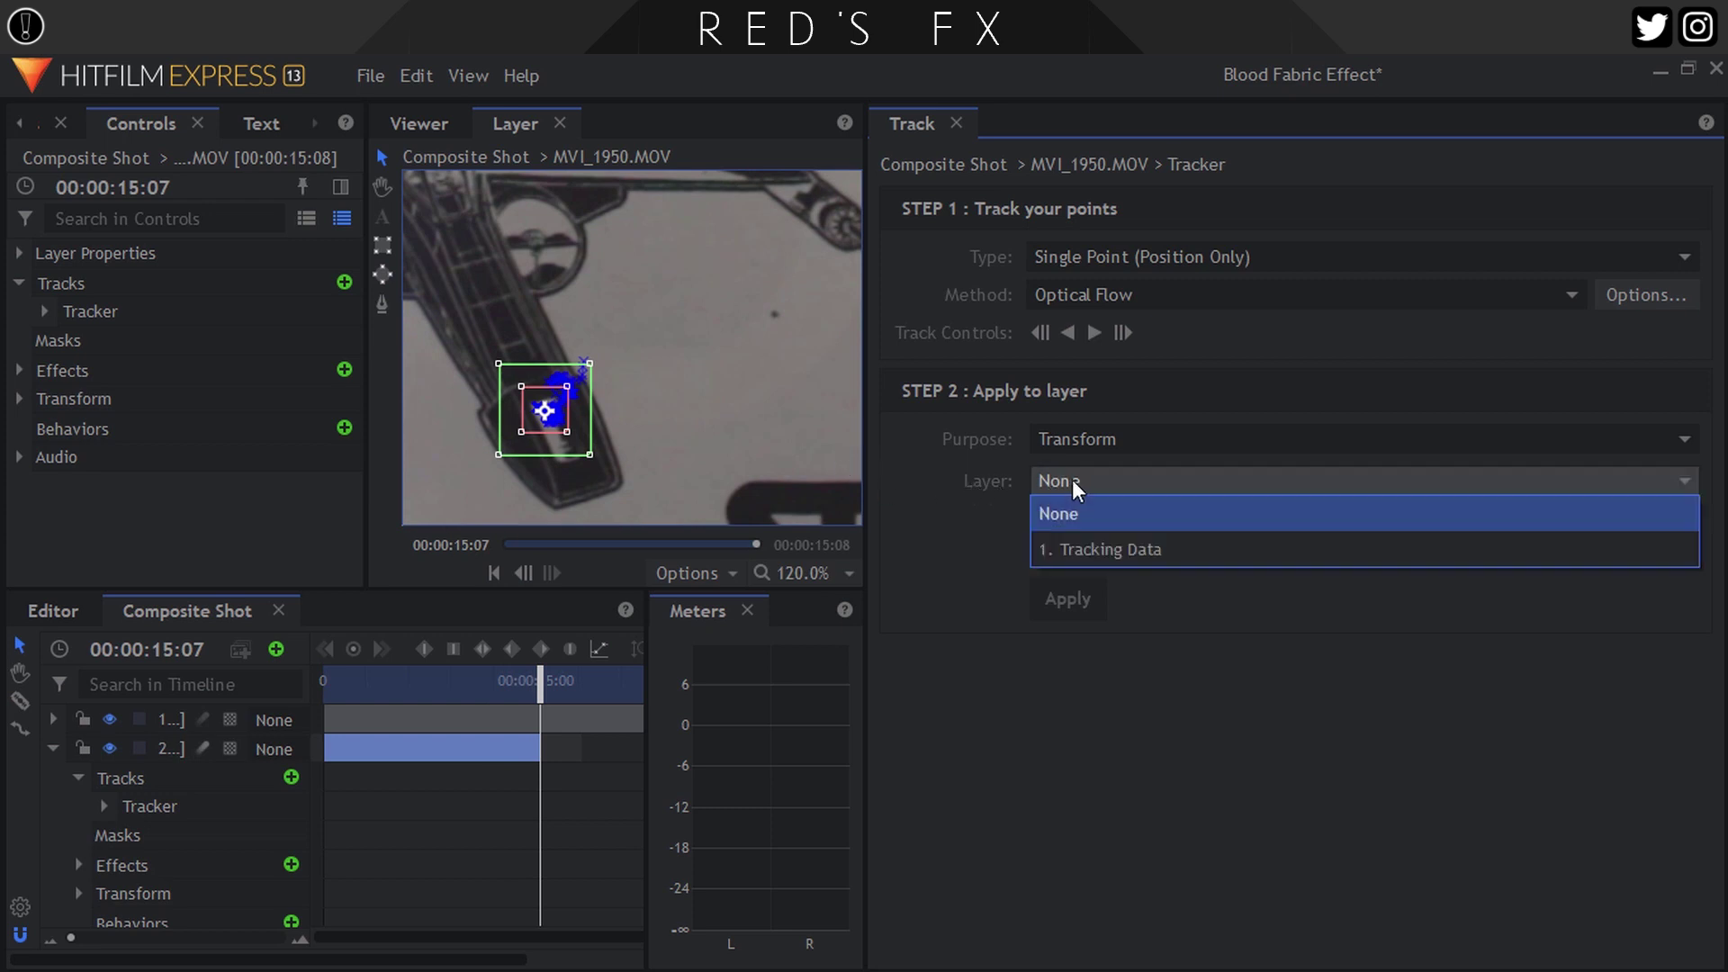
left_click(1082, 549)
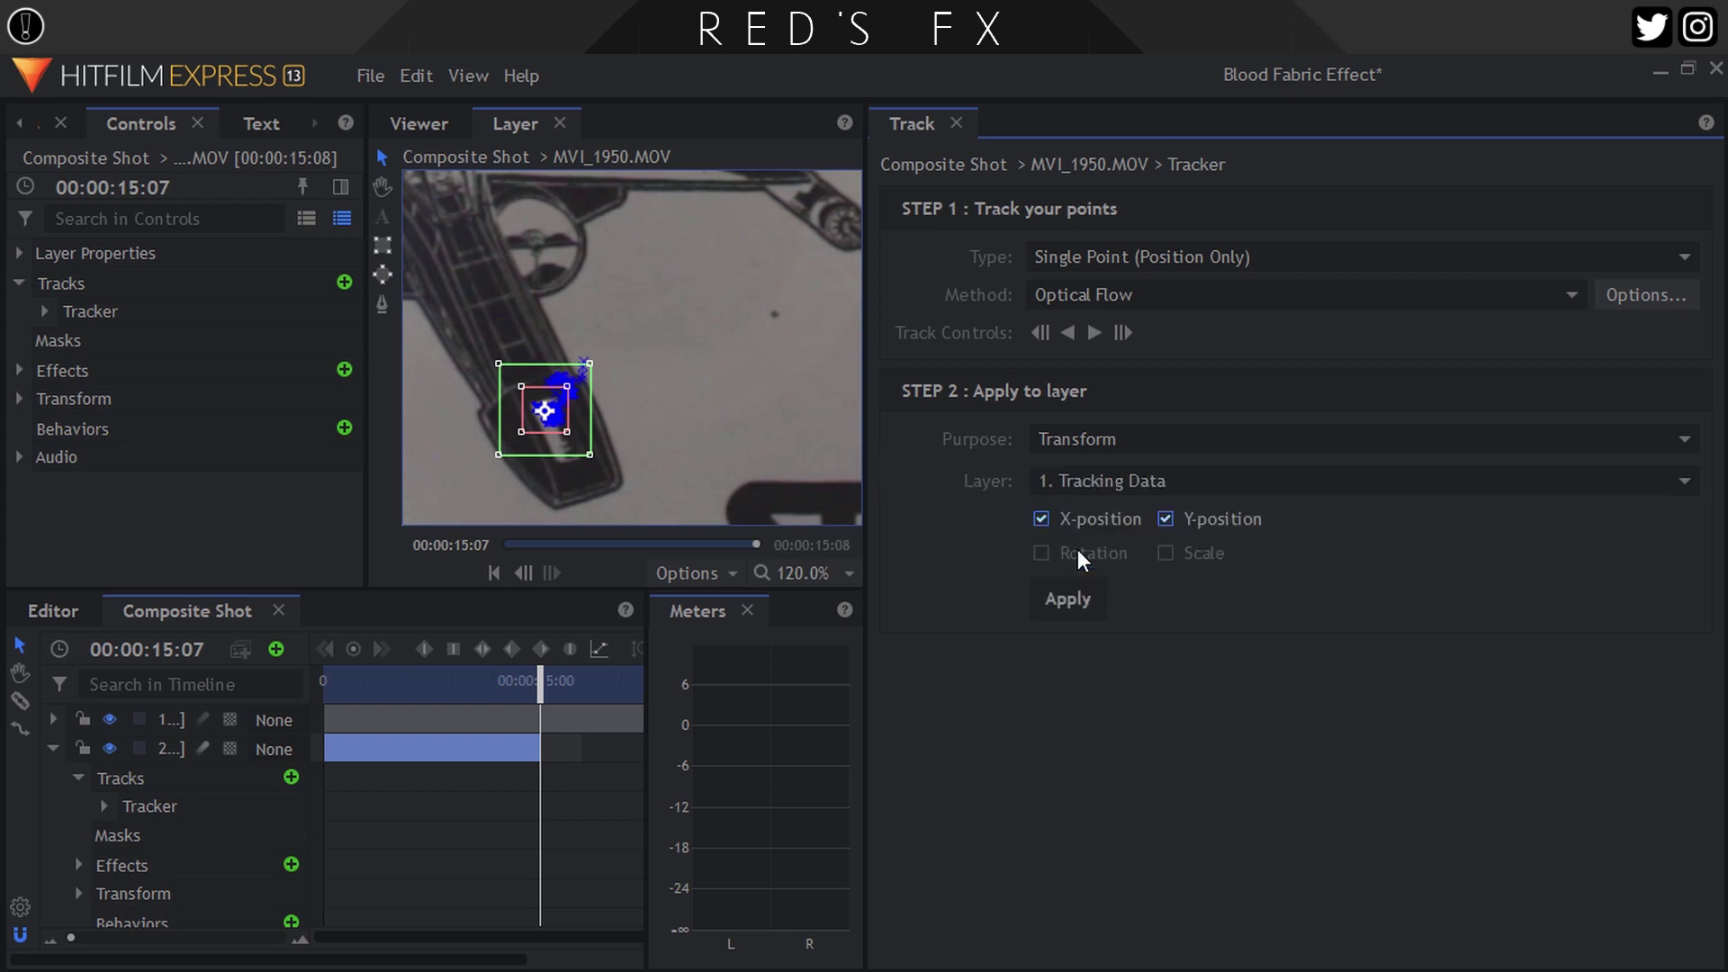
left_click(1066, 608)
left_click(955, 124)
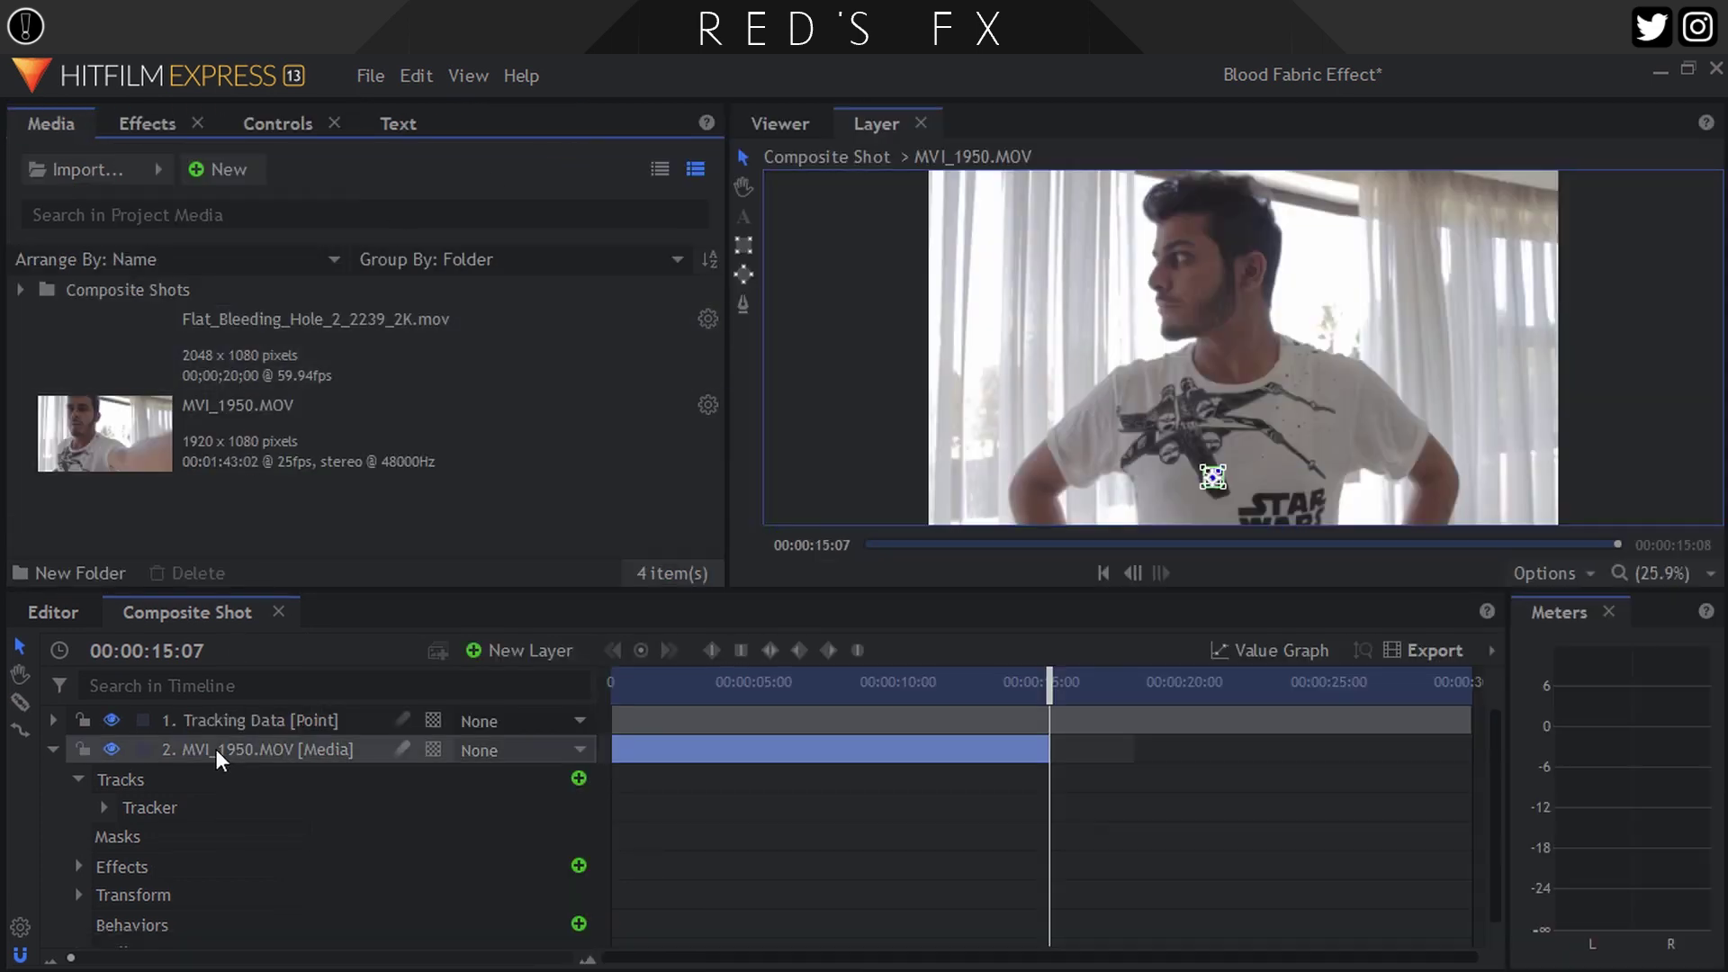
Examine how closely the Tracking Data point follows the X-wing's nose tip across the footage, and fit the whole frame again
left_click(52, 748)
left_click(245, 720)
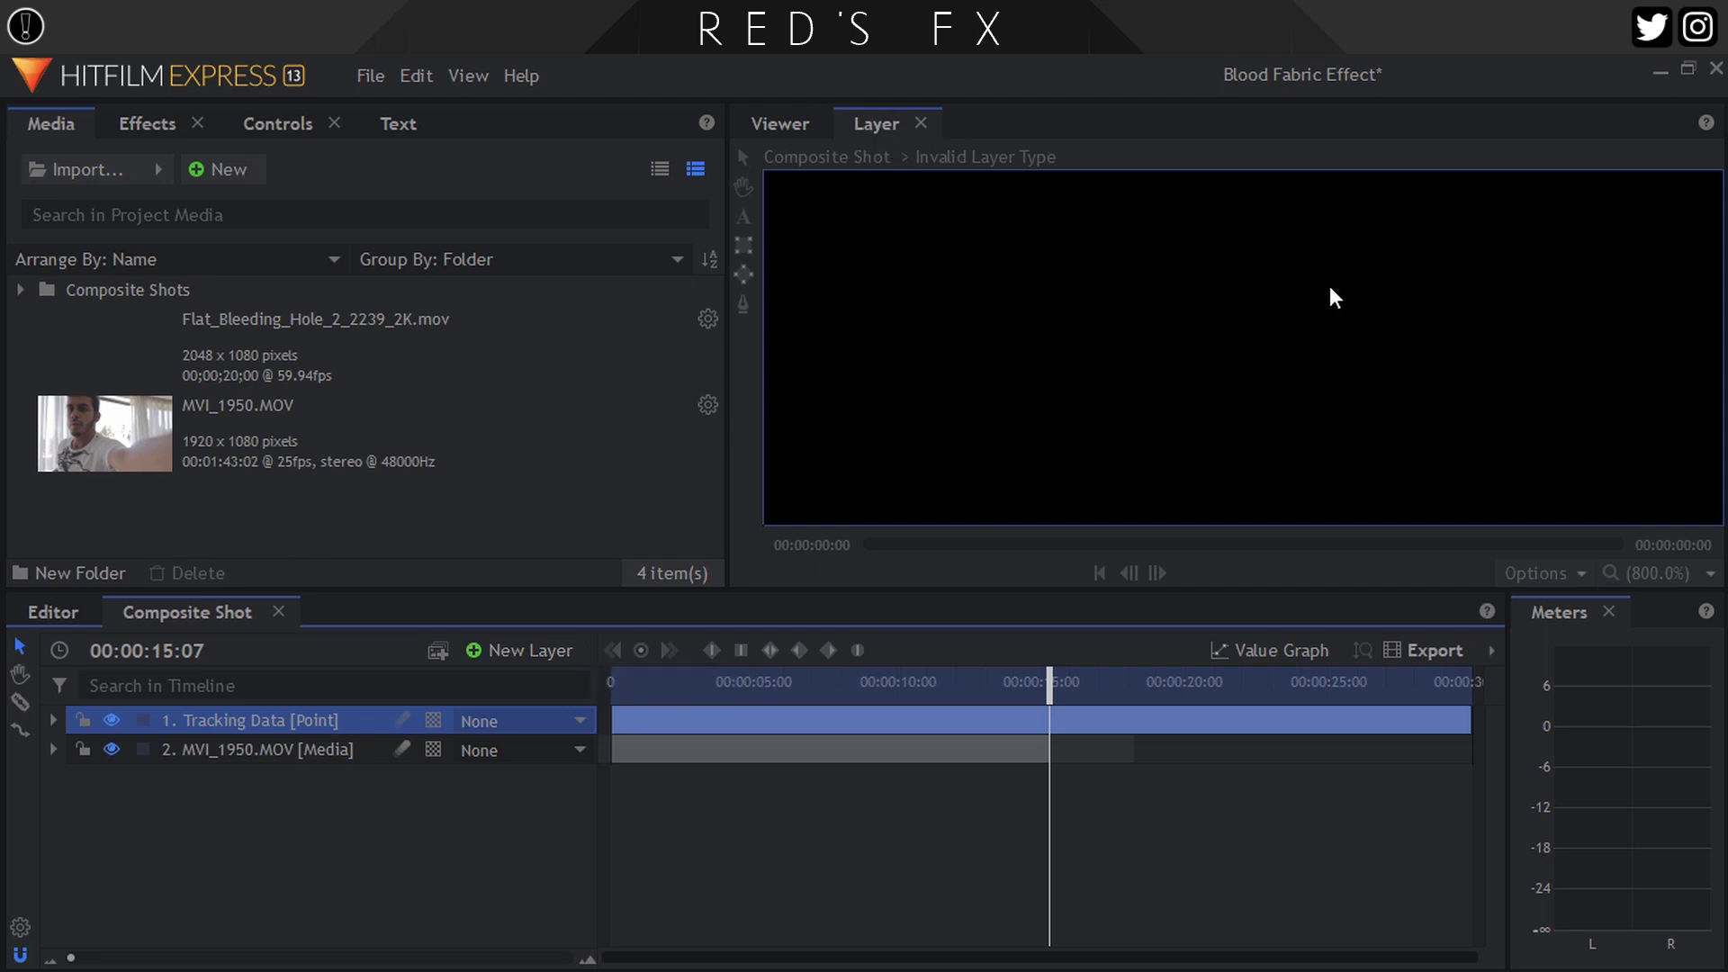
left_click(772, 126)
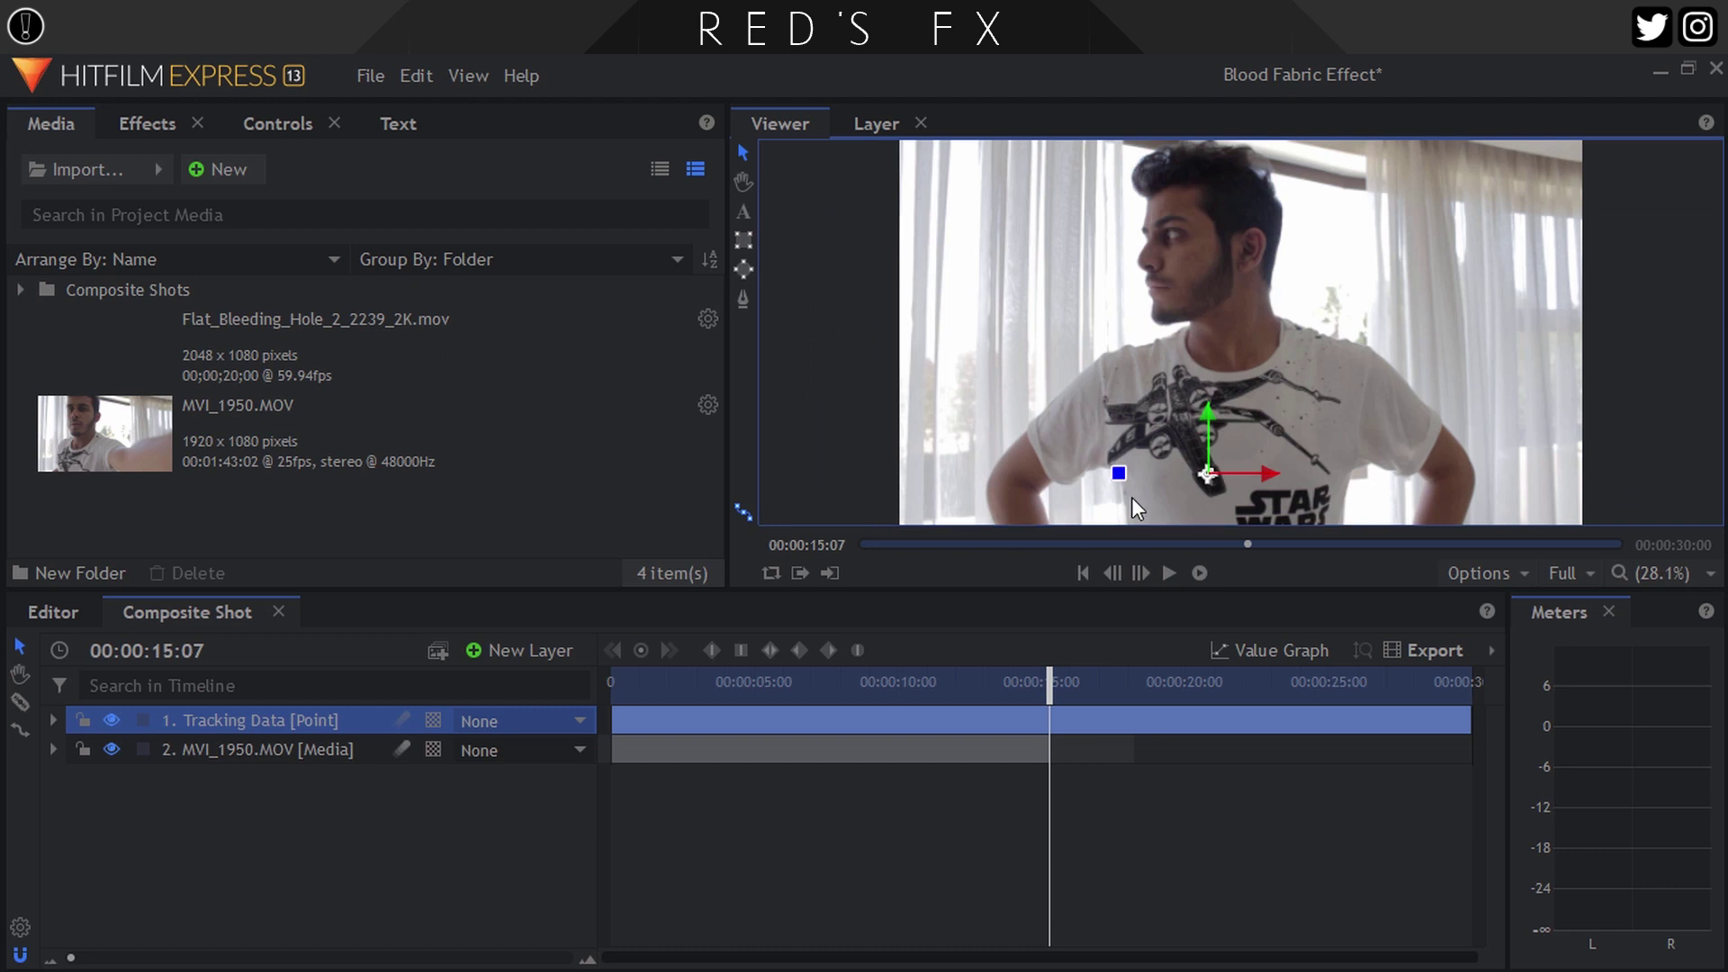
scroll(1131, 497, "up", 5)
left_click_drag(954, 681, 808, 682)
left_click(1668, 576)
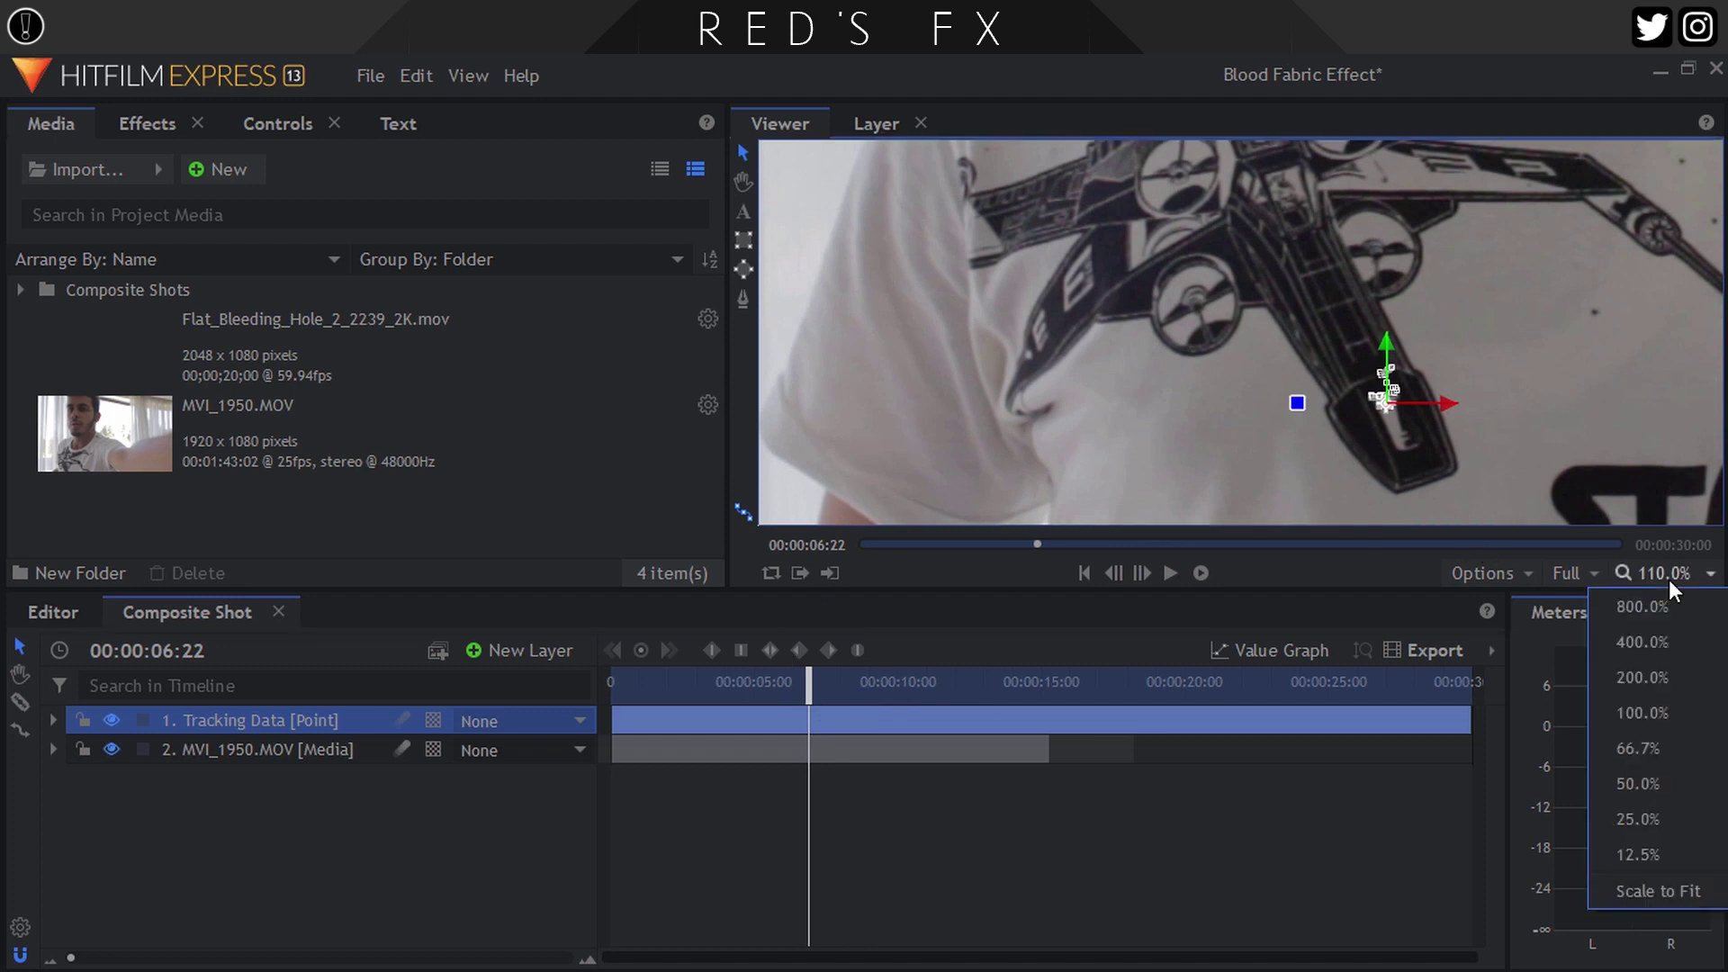
left_click(1645, 882)
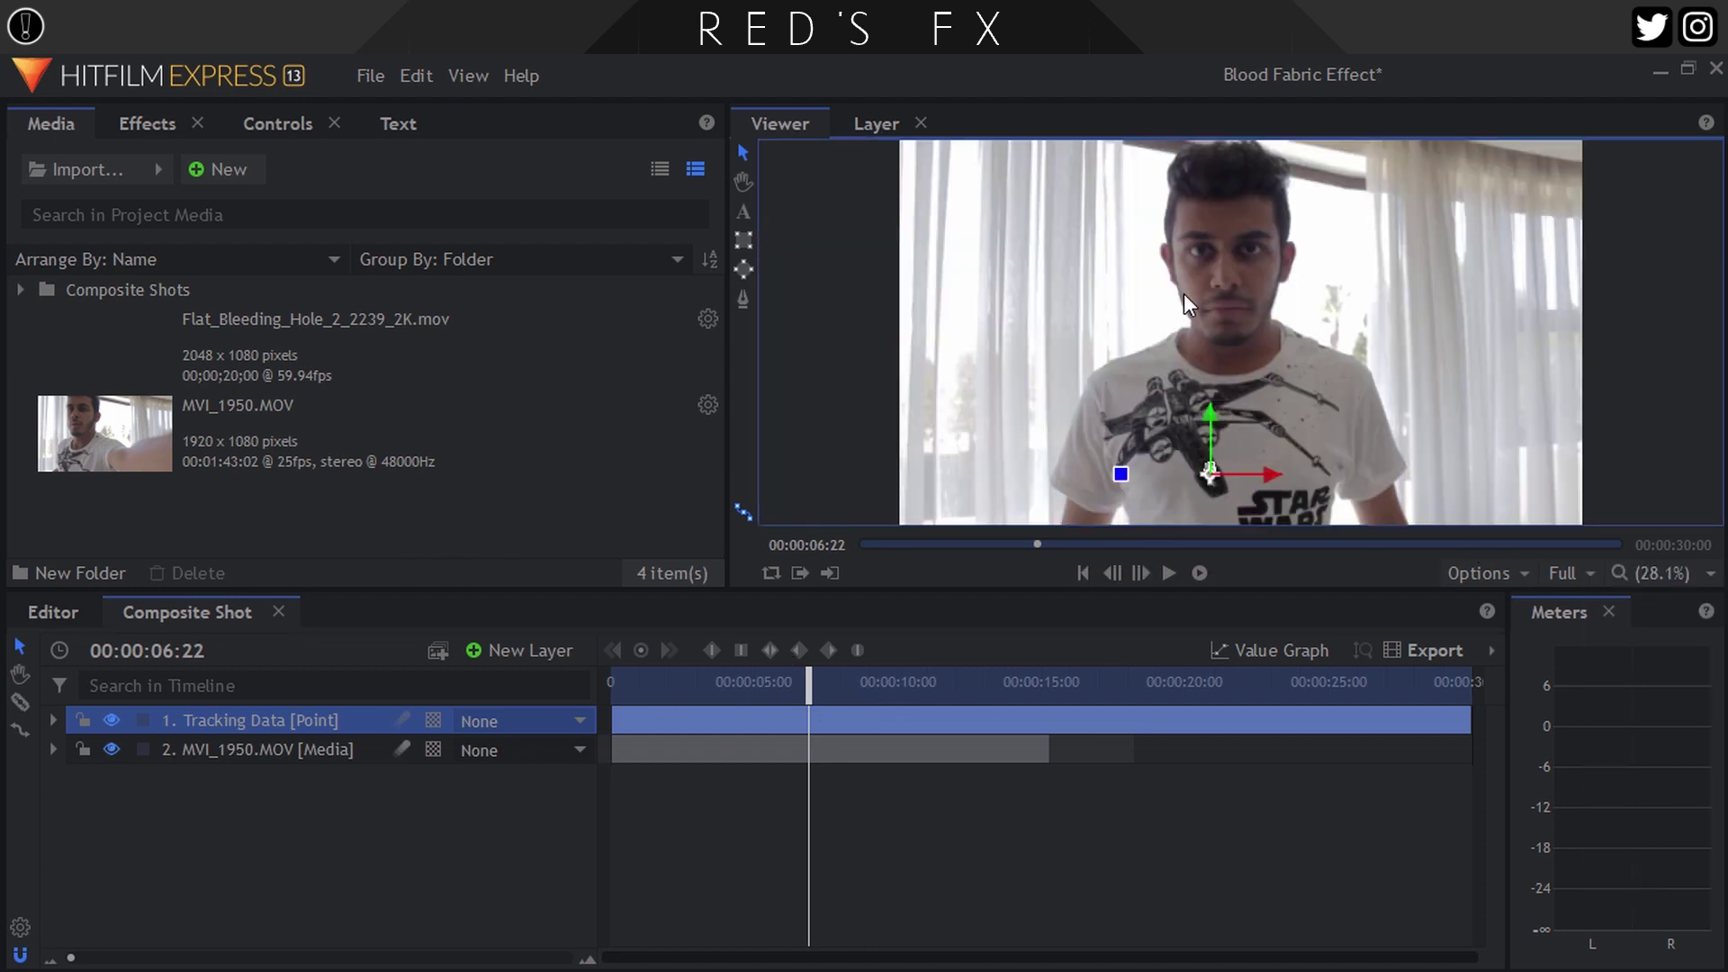
Add Flat_Bleeding_Hole_2_2239_2K.mov above the Tracking Data layer and convert it to a 3D plane
left_click_drag(158, 344, 249, 712)
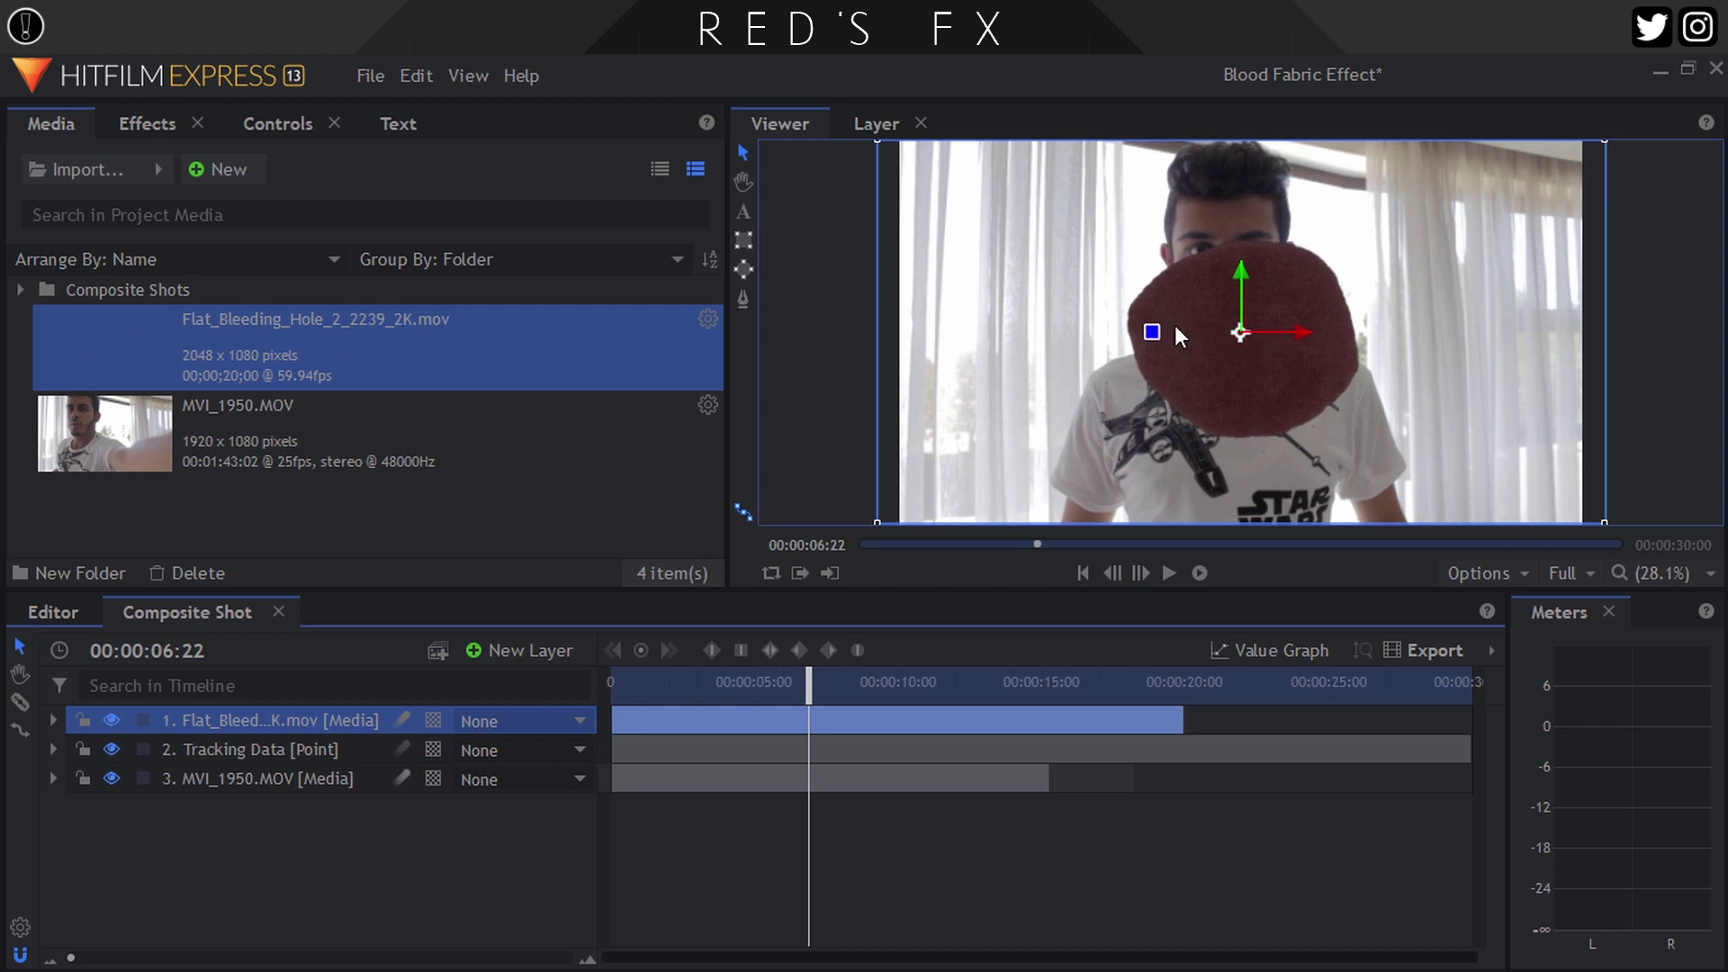
left_click_drag(702, 684, 772, 684)
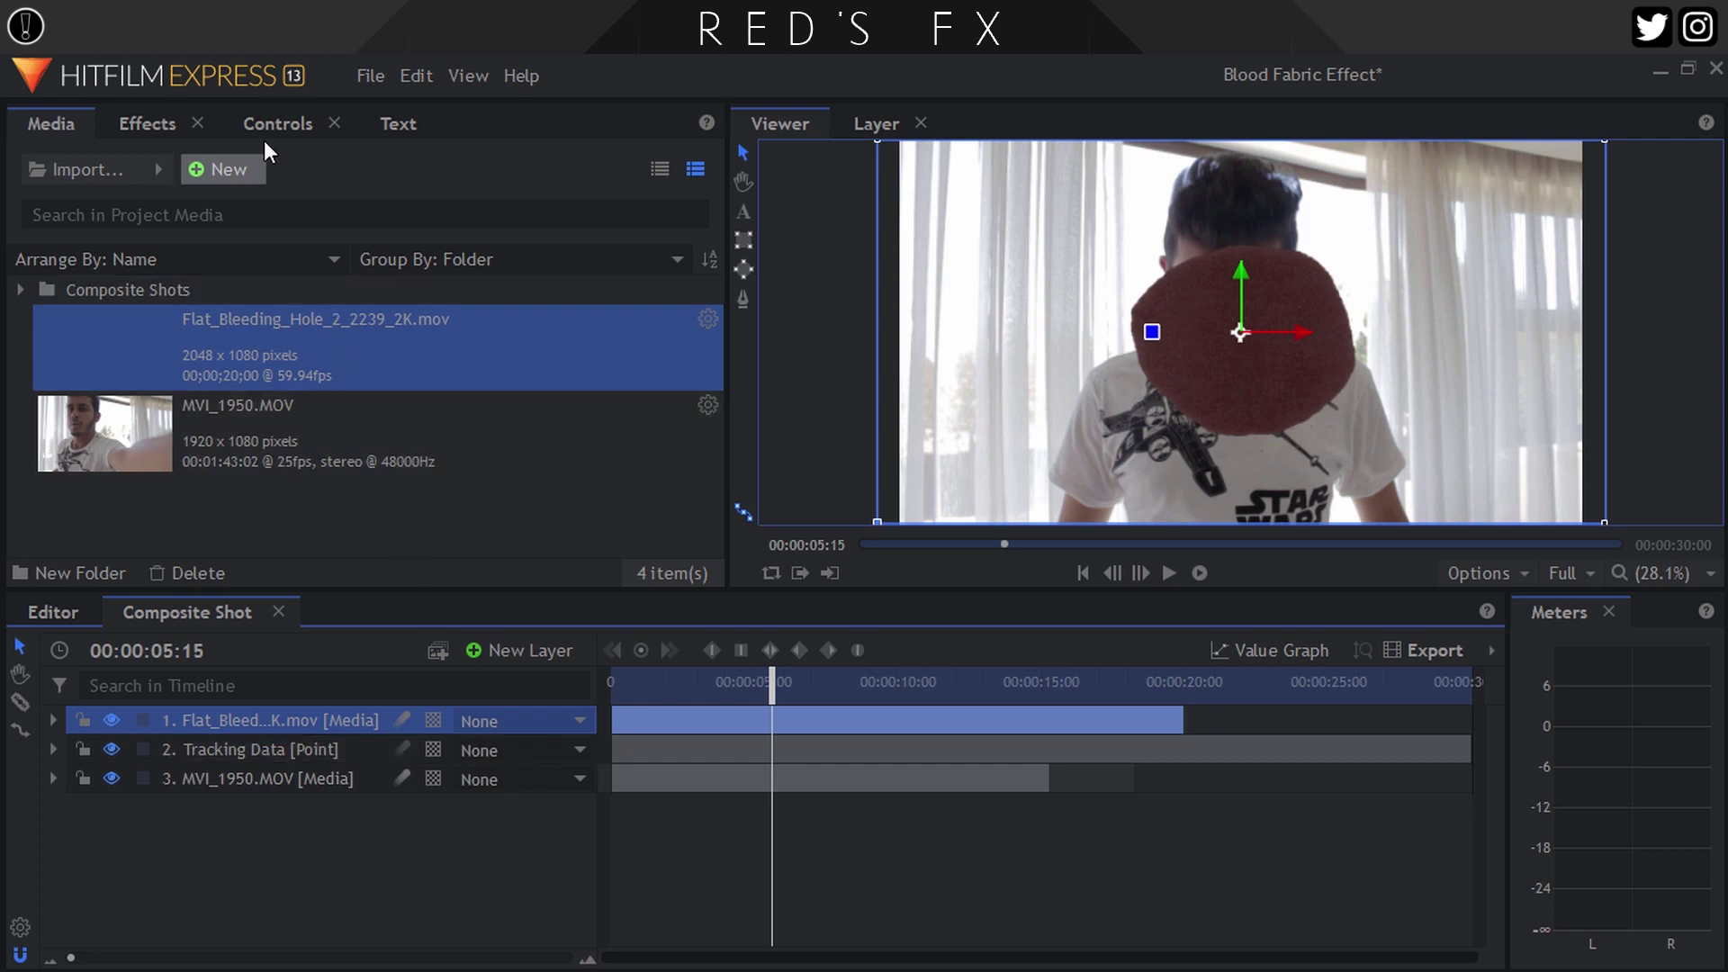
left_click(430, 715)
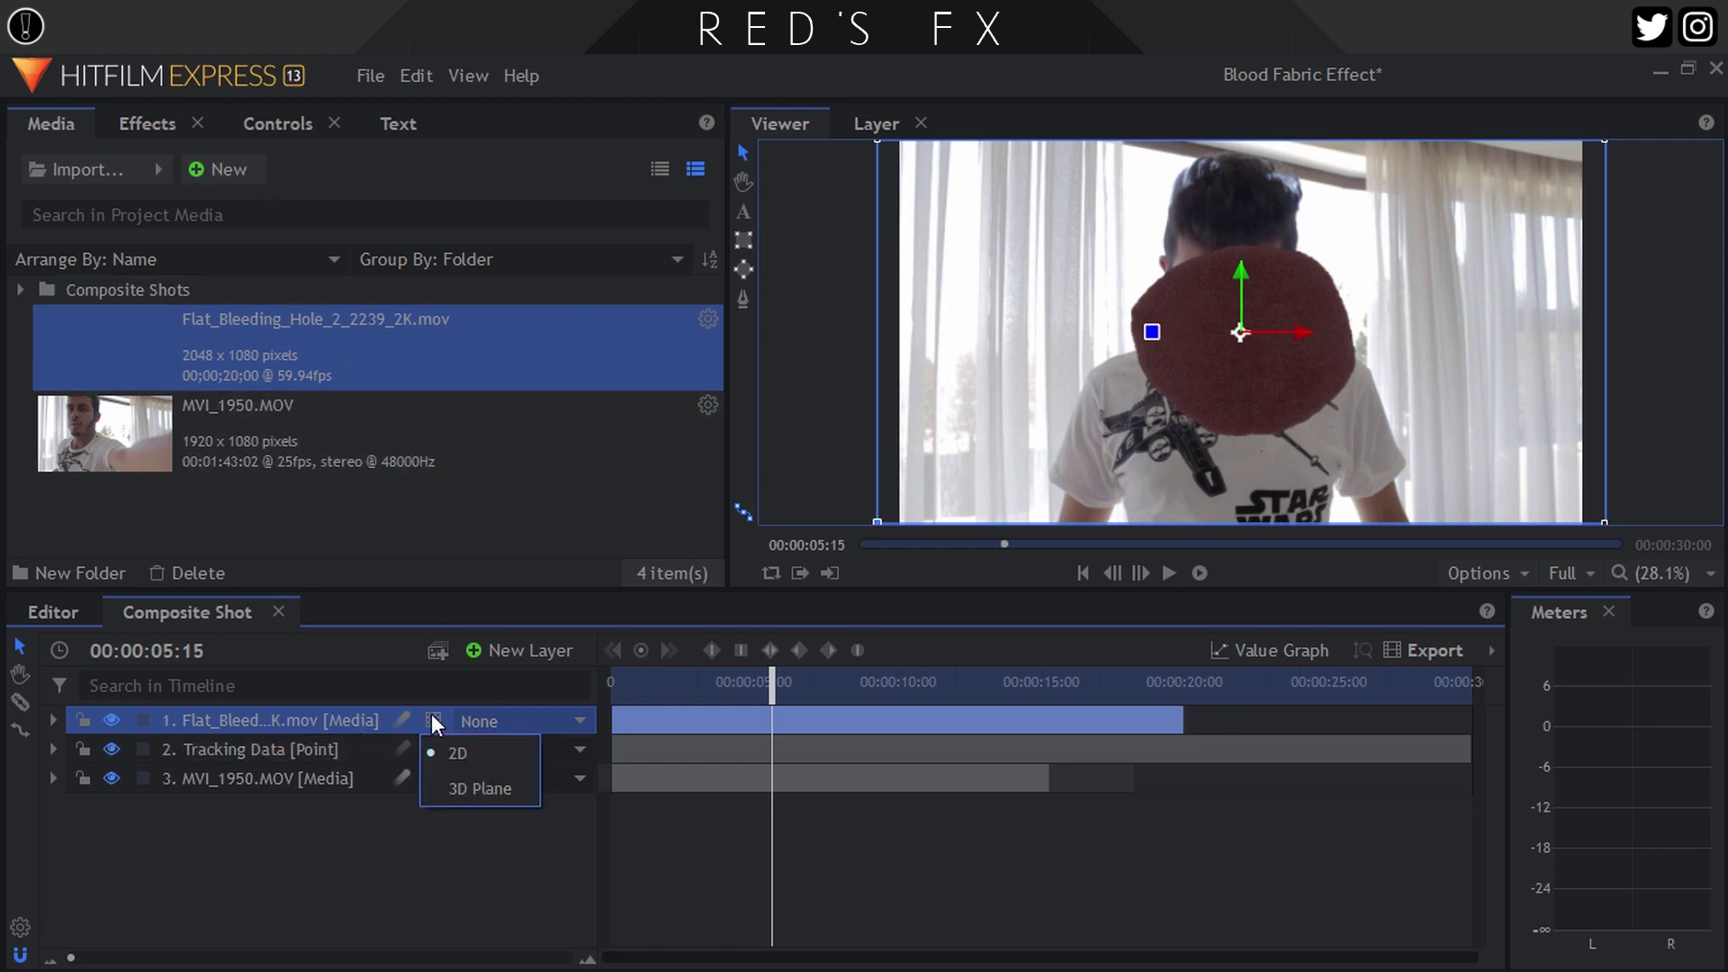
left_click(468, 783)
Scale the bleeding-hole layer to 104% and move it onto the shirt front at about -13.6, -524.0, -1201.7
left_click(270, 124)
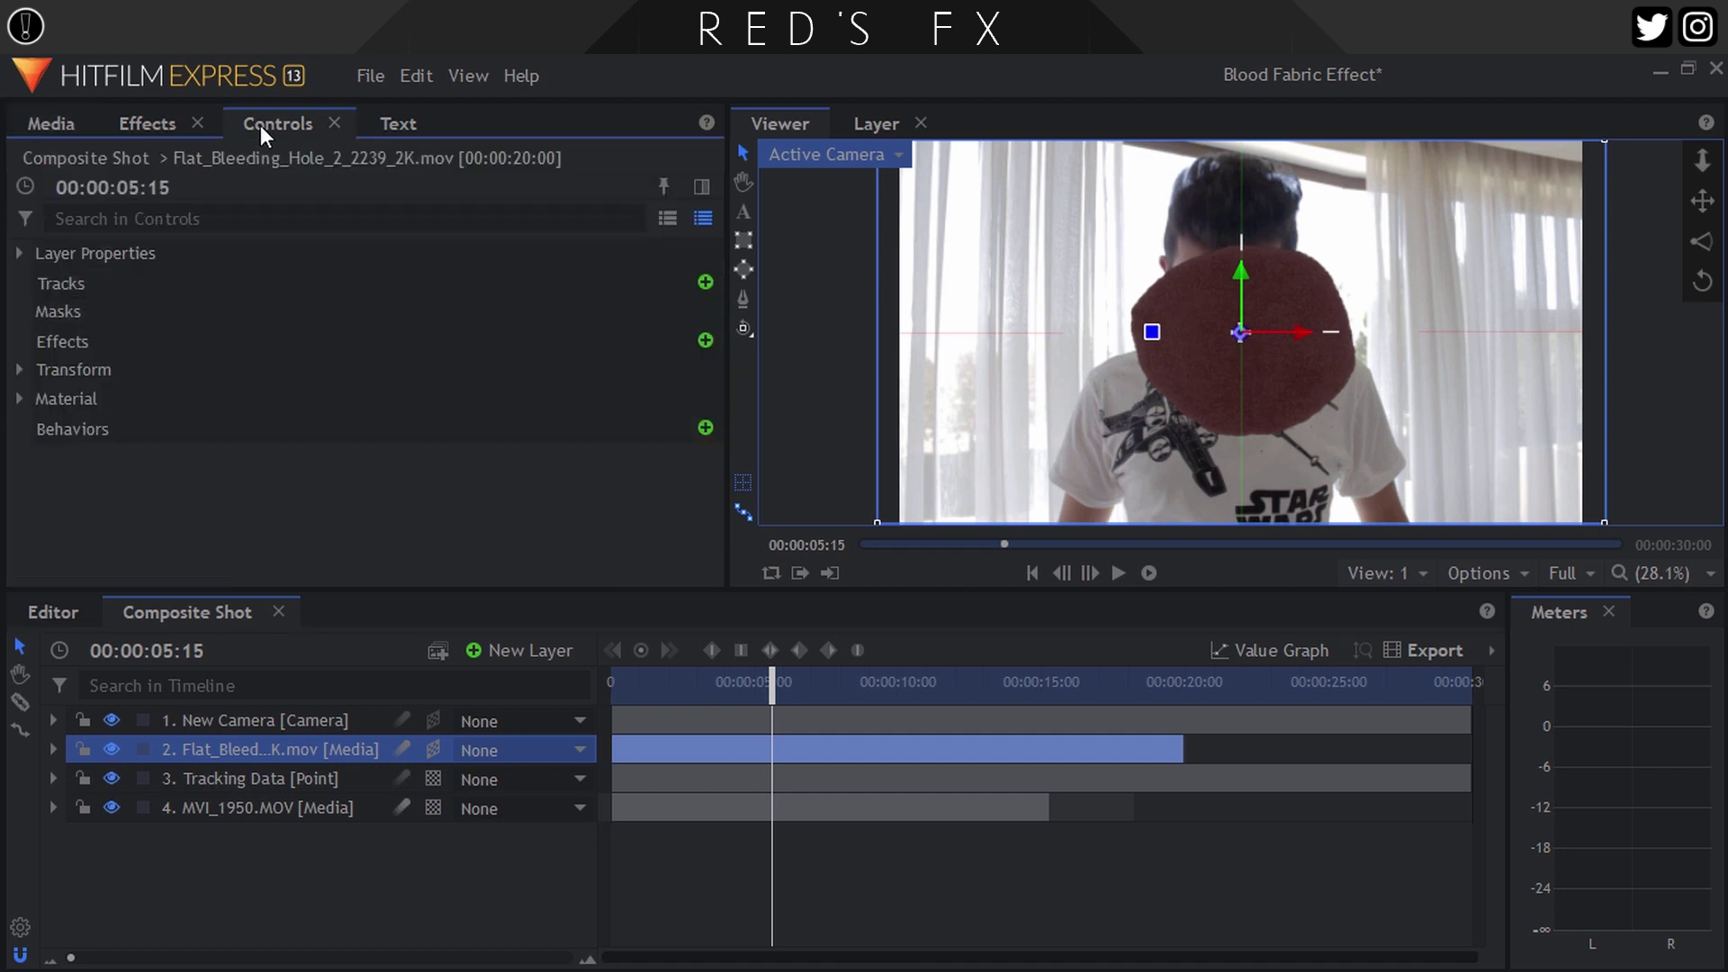
left_click(18, 369)
scroll(126, 401, "down", 1)
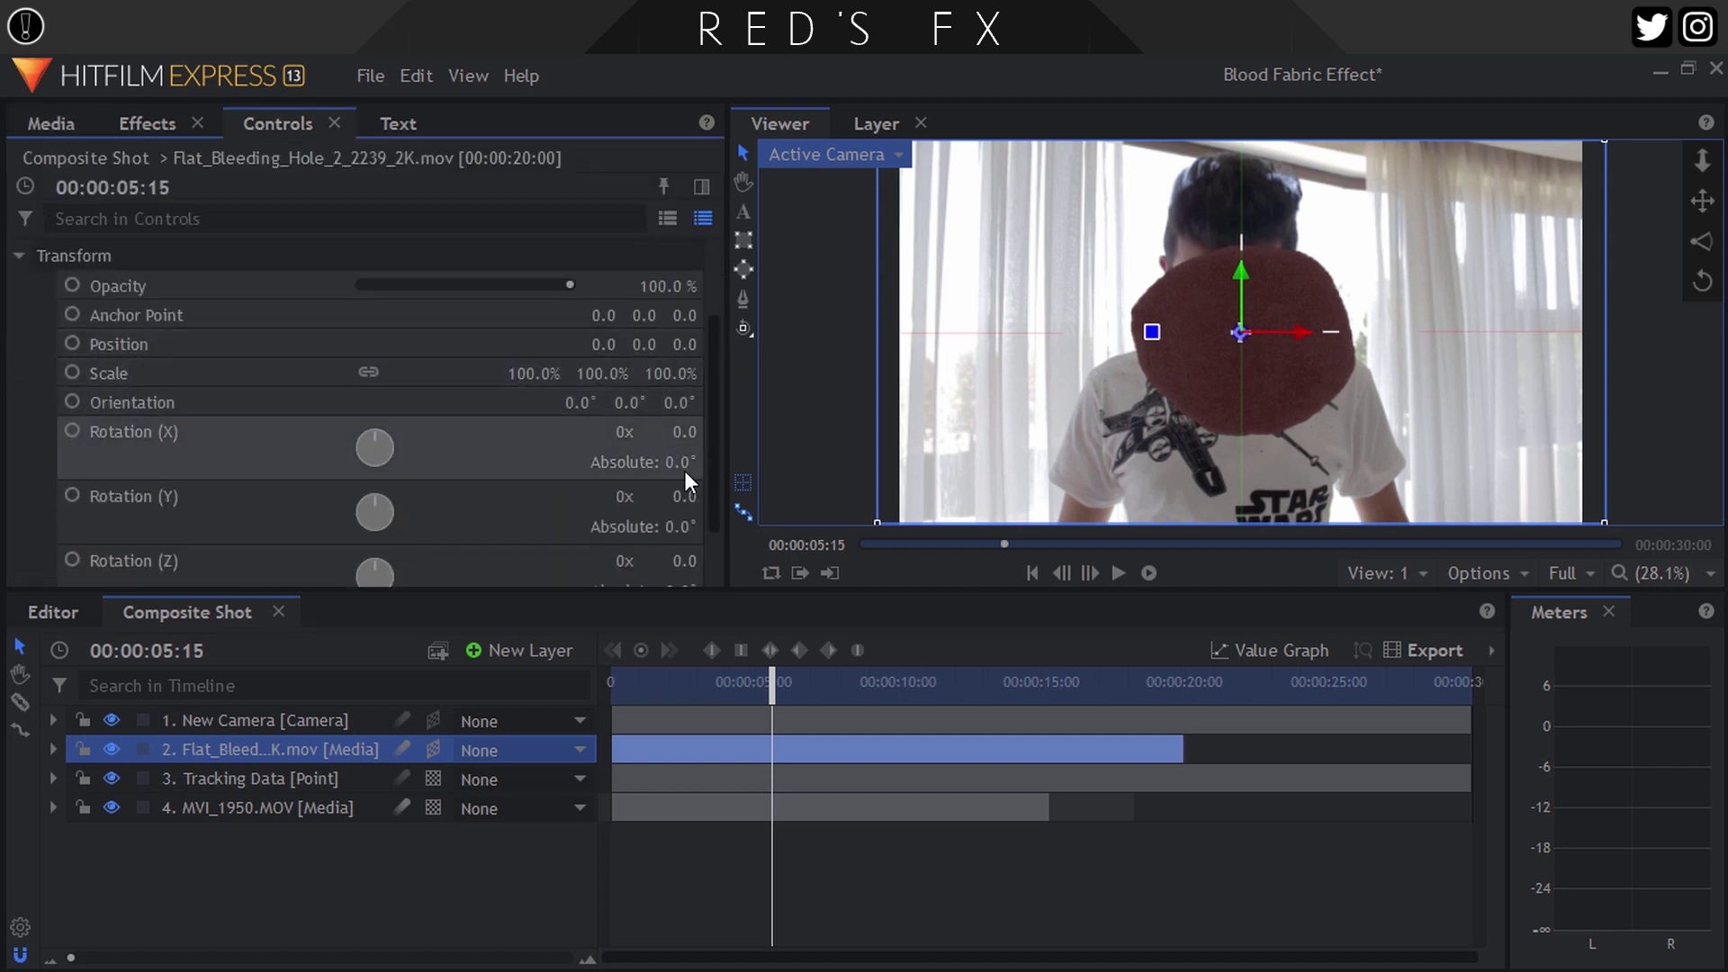
left_click(534, 372)
type("95")
key("Return")
left_click_drag(556, 372, 576, 372)
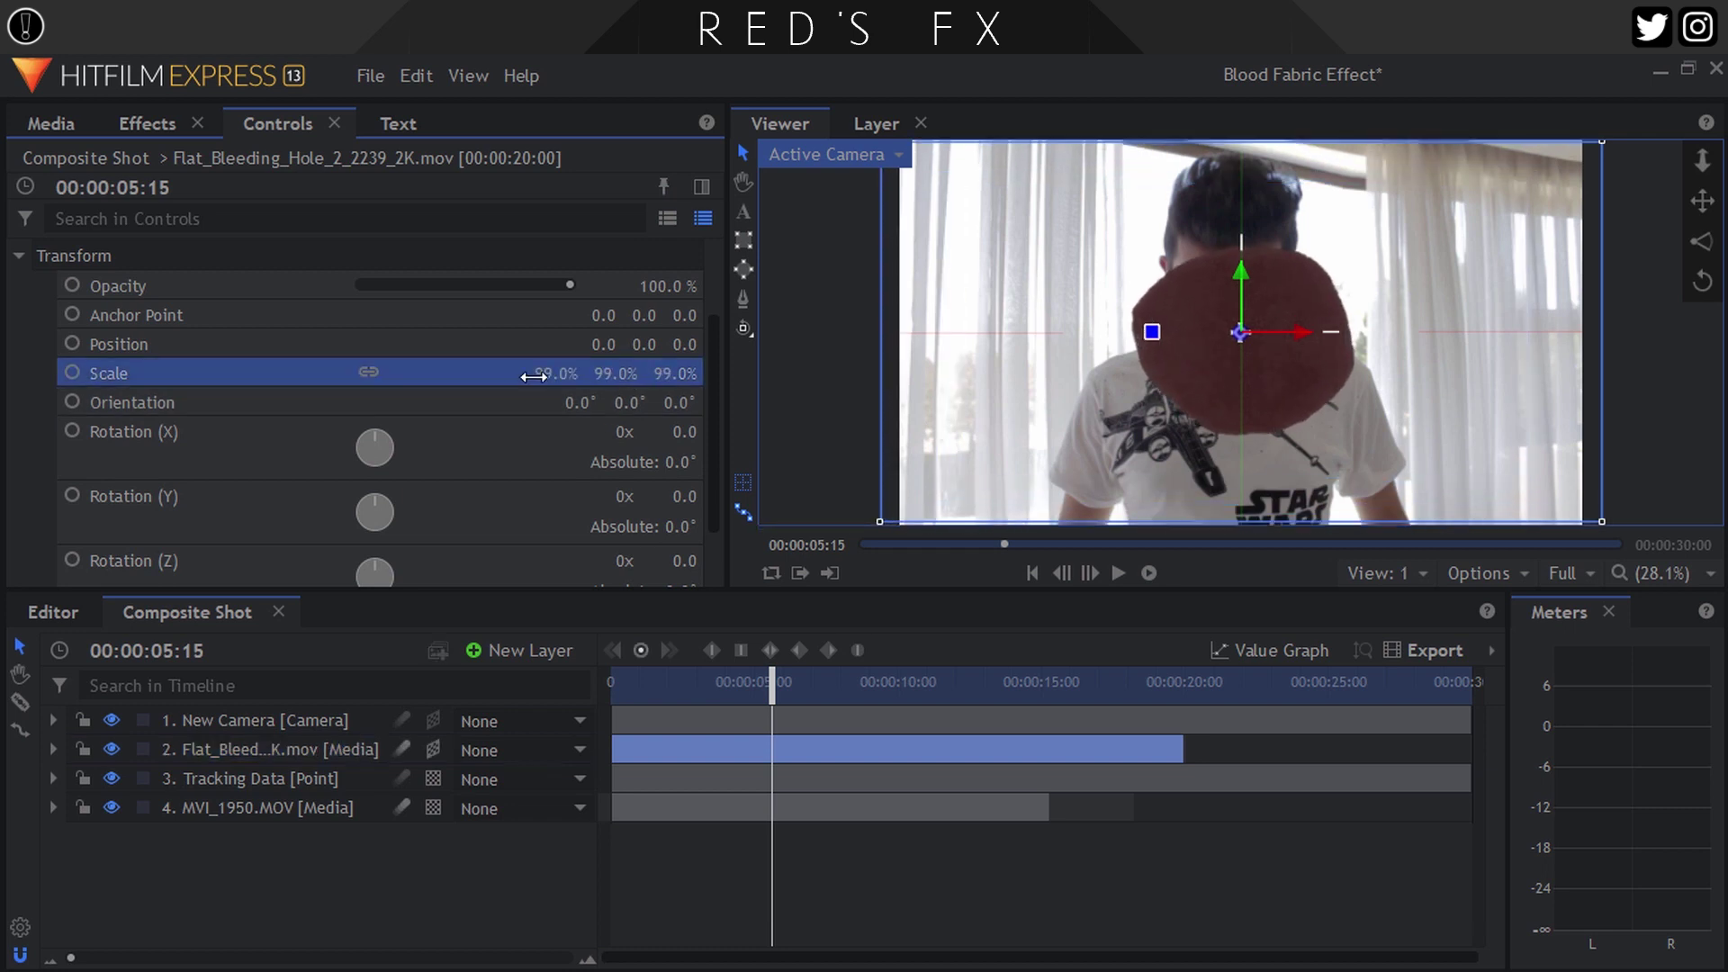
left_click_drag(1239, 337, 1034, 355)
left_click_drag(717, 686, 695, 686)
left_click_drag(1244, 411, 1249, 464)
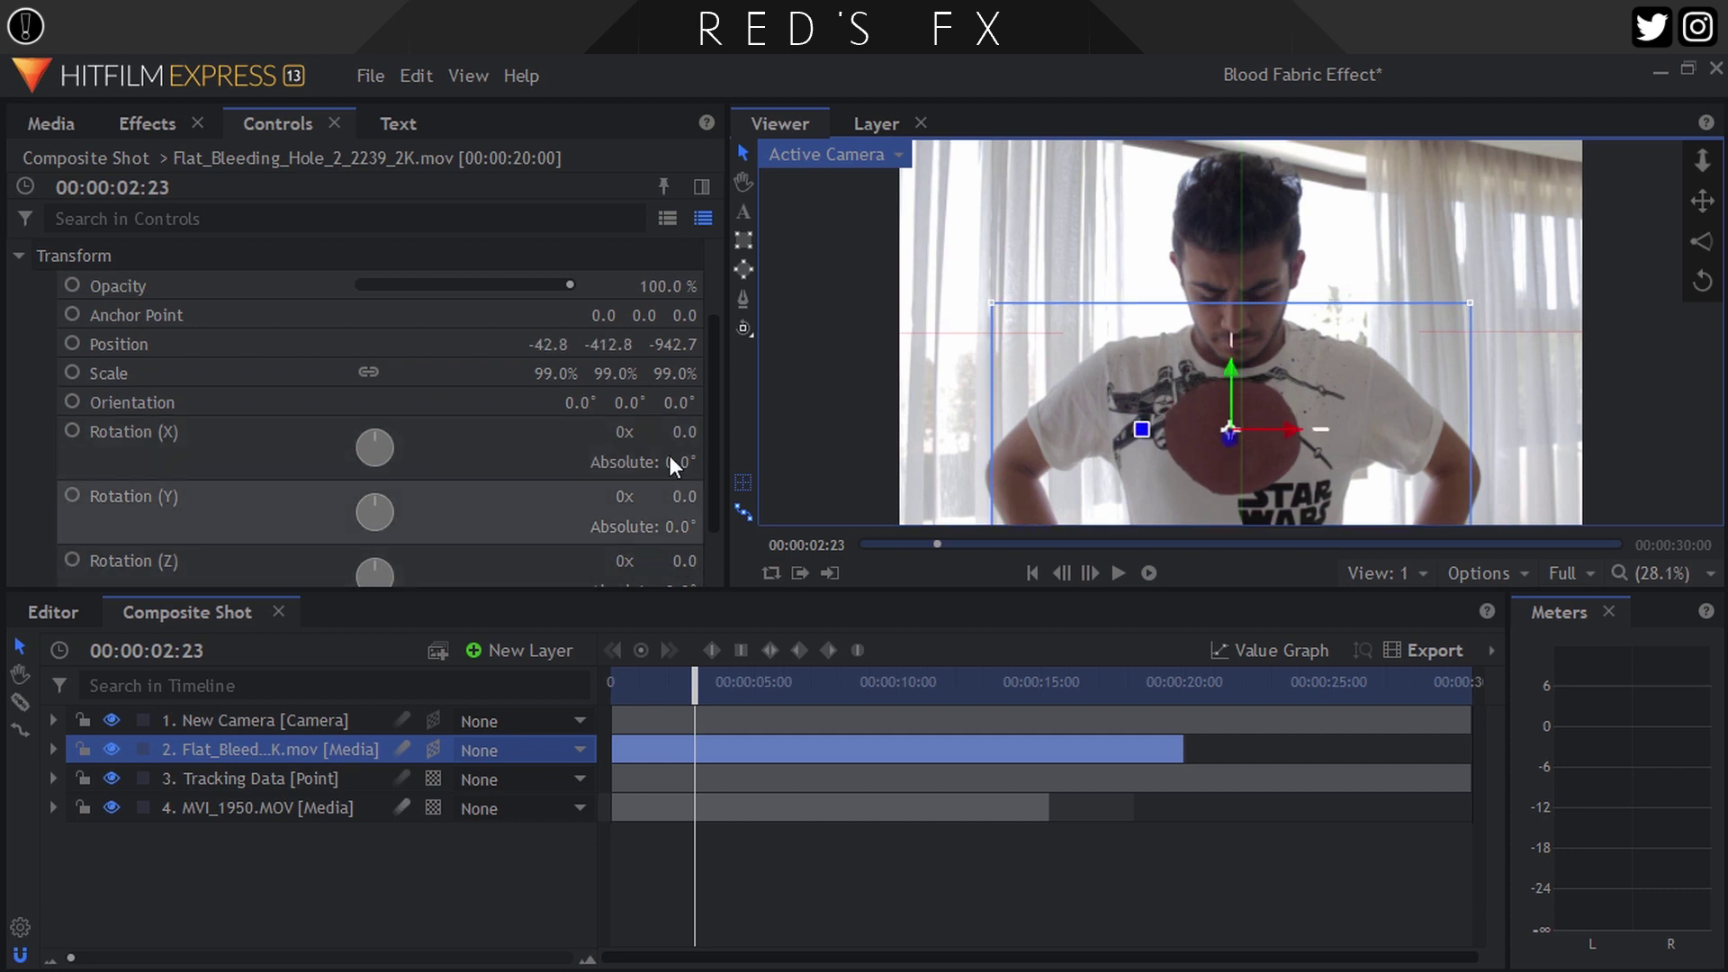
left_click_drag(565, 372, 605, 373)
left_click_drag(1244, 396, 1254, 483)
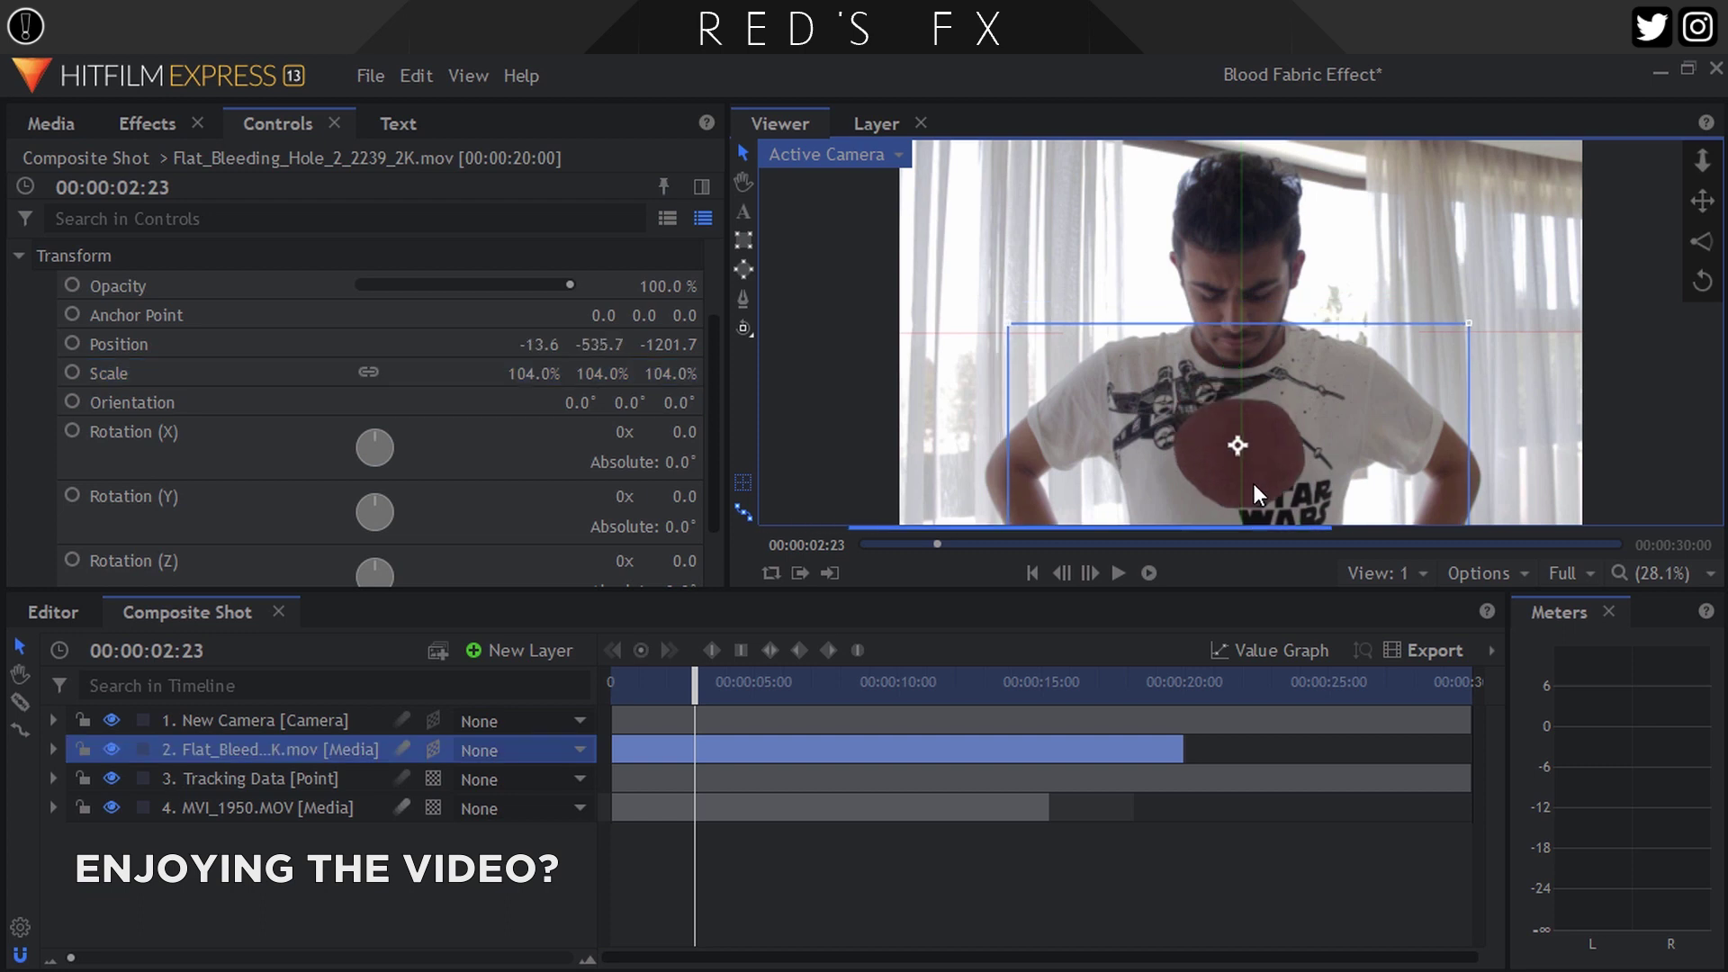
Rotate the bleeding-hole layer 5° in X and 3° in Y and Z, and reposition it to about -44.1, -529.6, -1286.2
mouse_move(681, 499)
left_mouse_down()
mouse_move(696, 546)
mouse_move(690, 514)
left_mouse_up()
left_click_drag(683, 412, 671, 433)
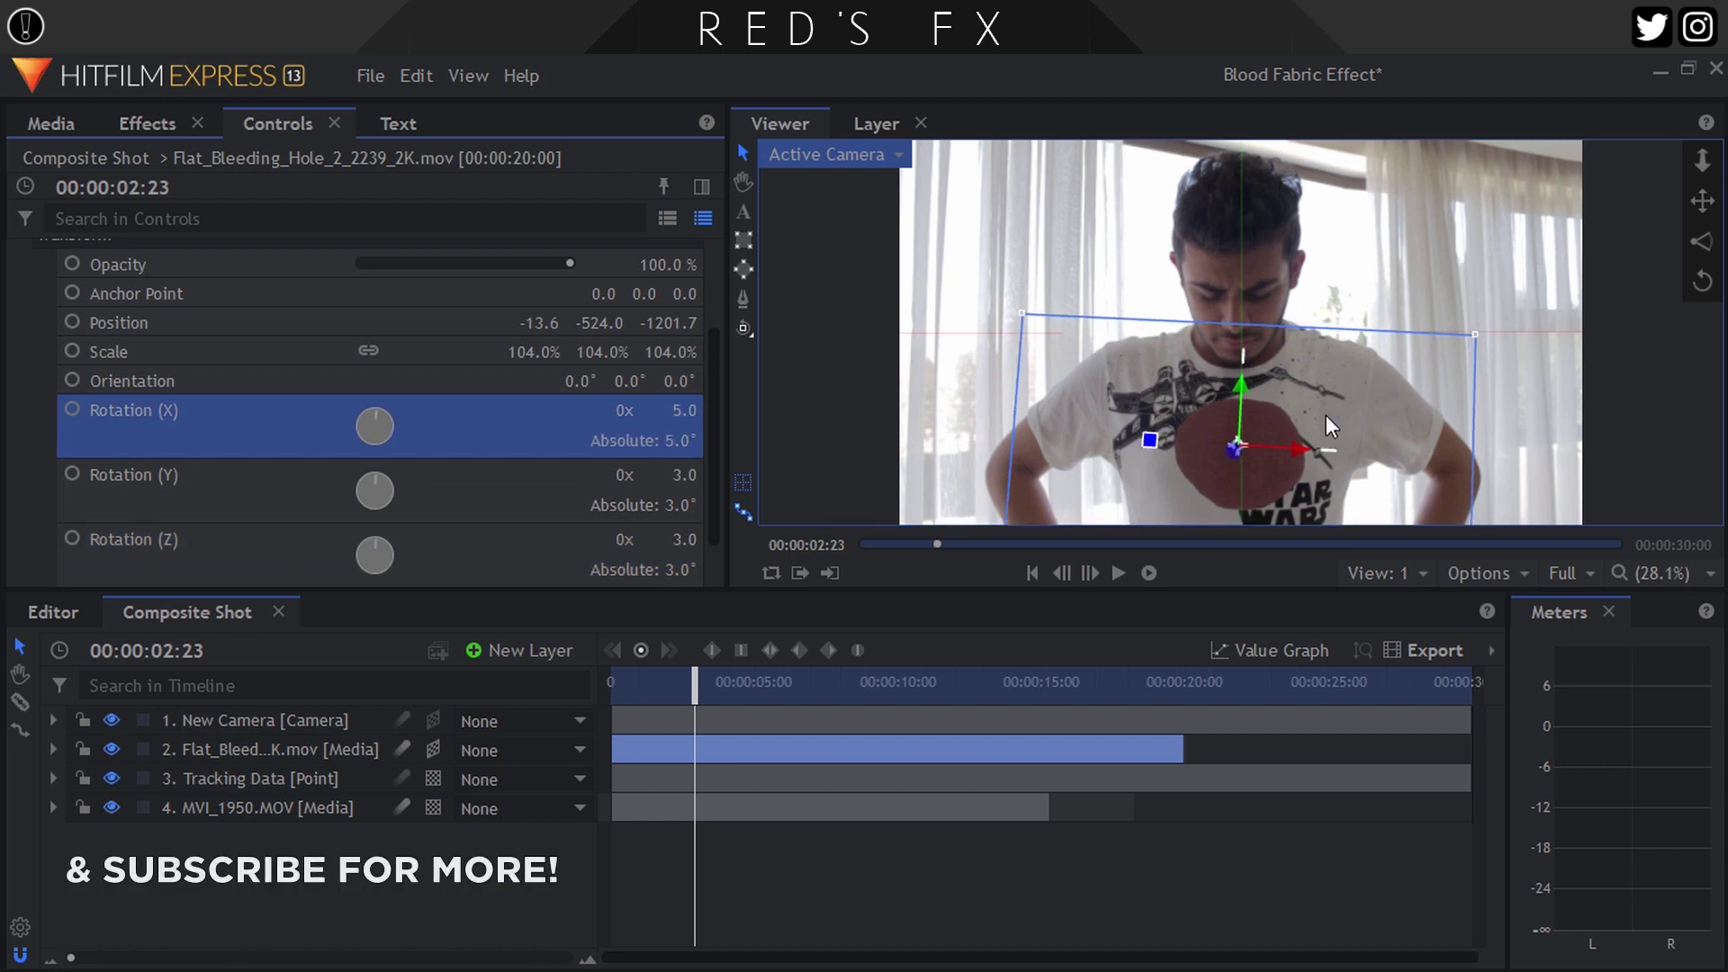
left_click_drag(1234, 451, 1289, 447)
Reduce the bleeding-hole layer's scale to 93%, judging its size near 00:00:14:13
left_click_drag(784, 681, 1027, 678)
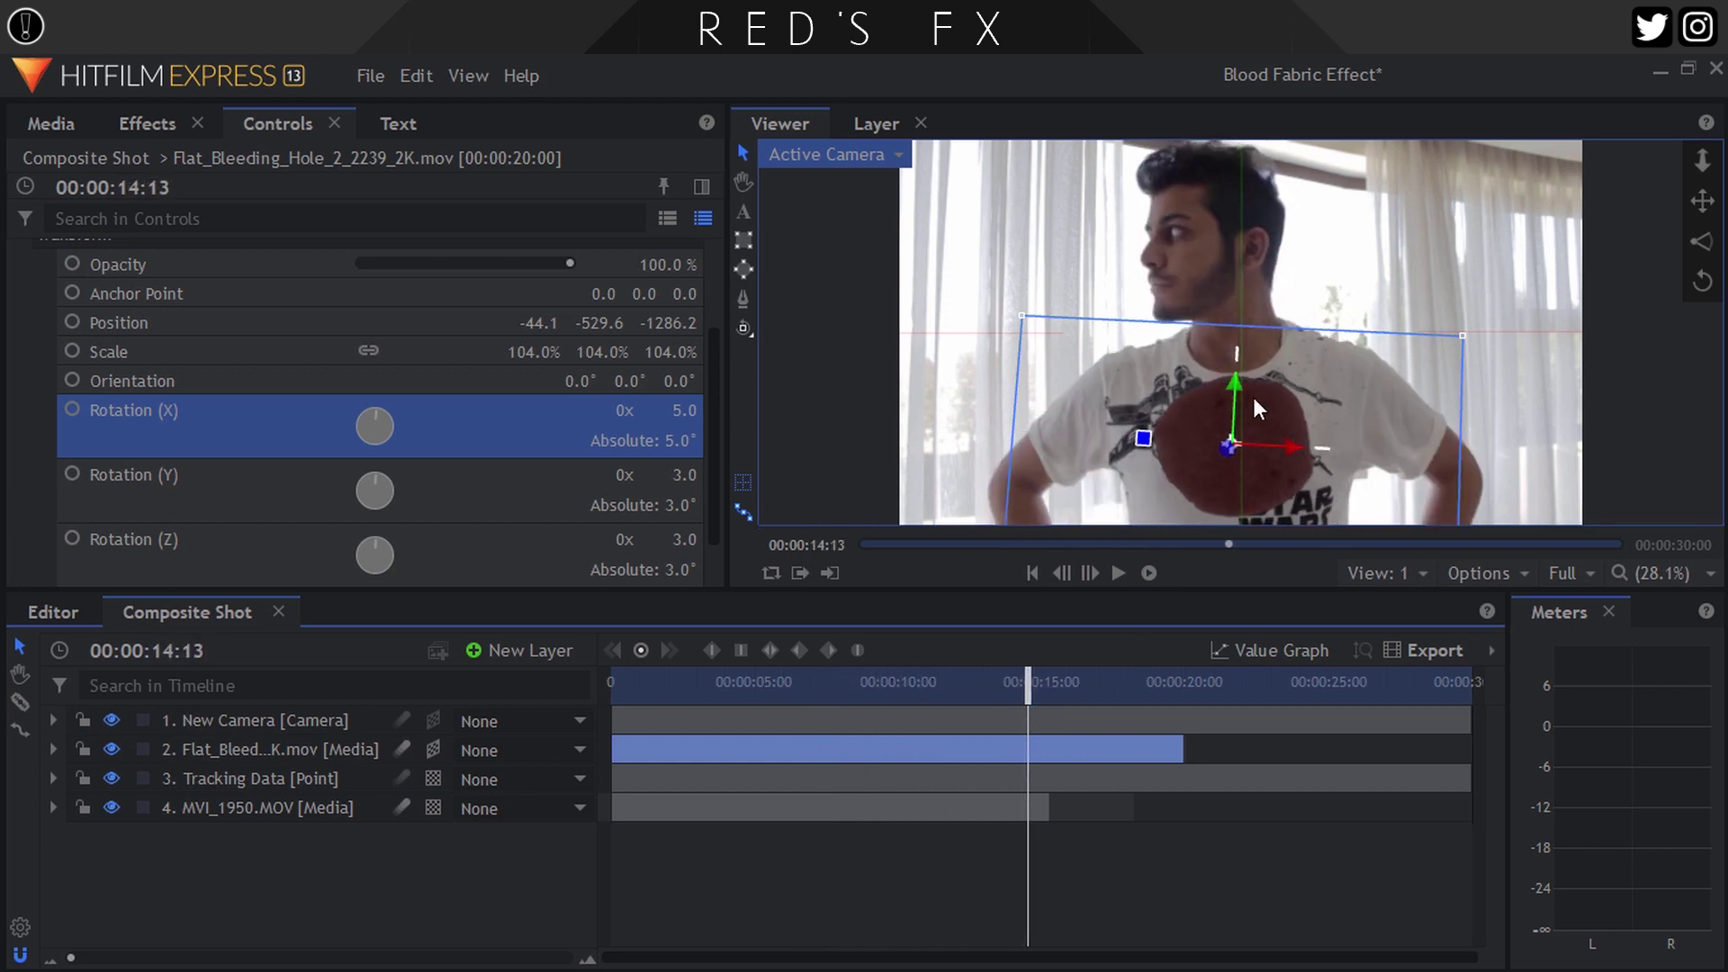
left_click_drag(550, 352, 552, 365)
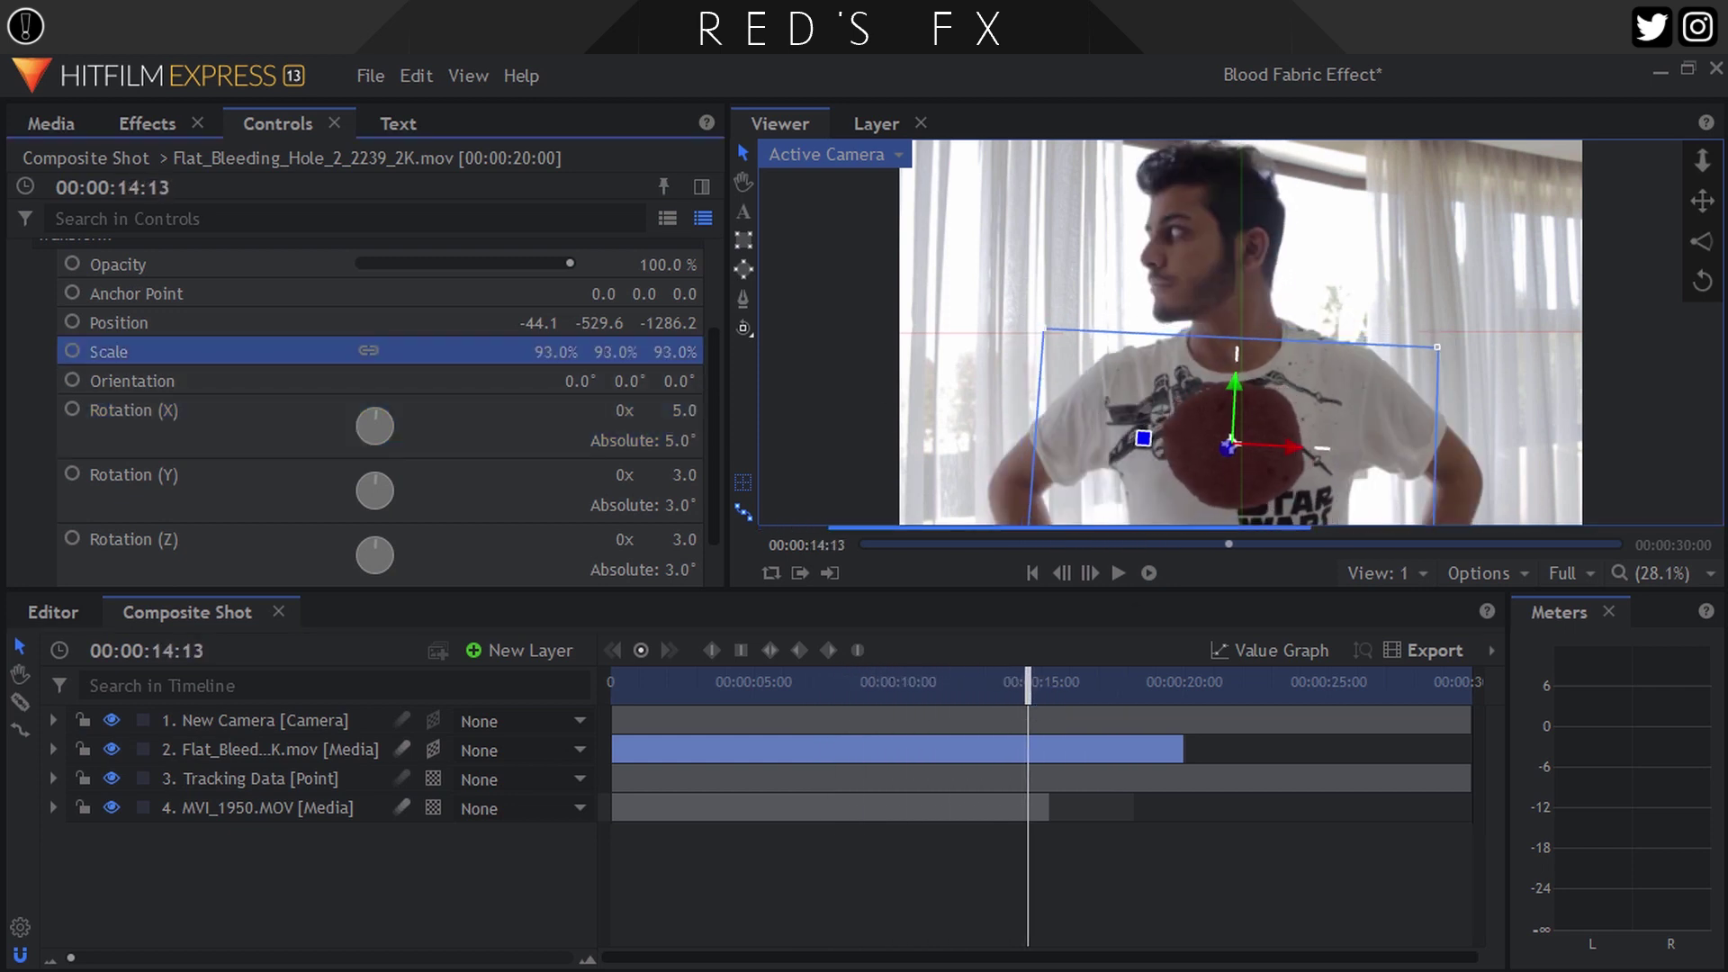
Reduce the bleeding-hole layer to 87% and, at 00:00:02:01, adjust its placement to about -34.7, -559.5, -1629.9 with orientation 0.3°, 7.2°, 359.4°
left_click_drag(1267, 440, 1272, 446)
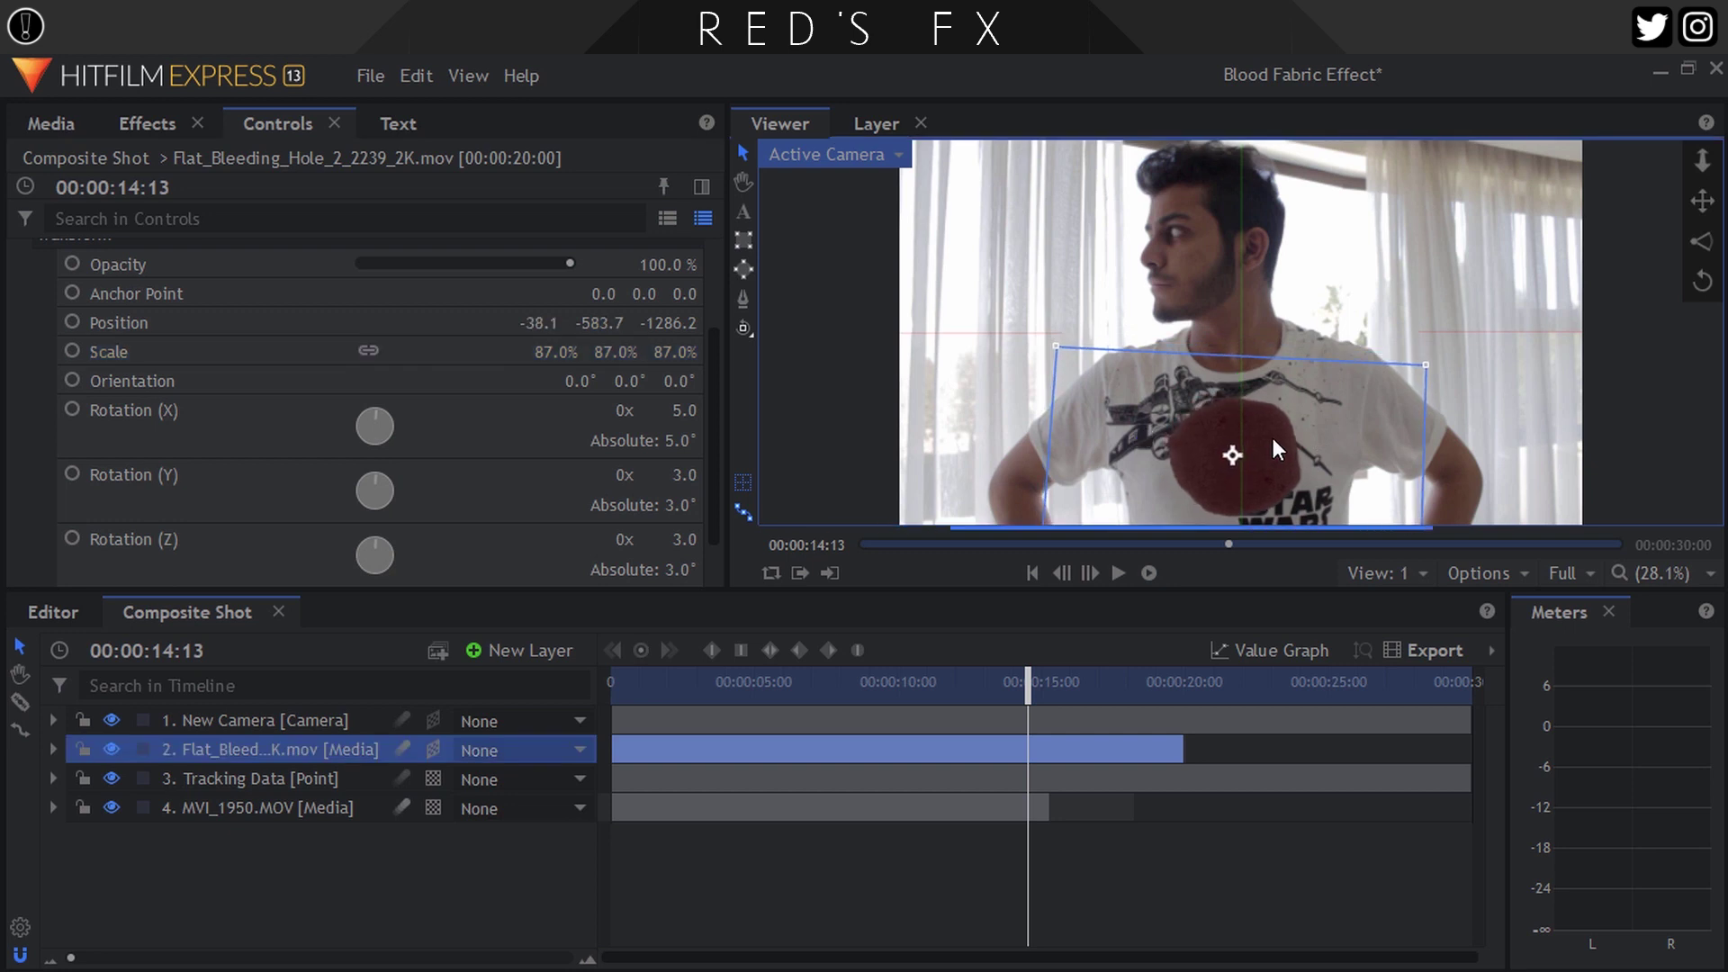
left_click_drag(1027, 680, 668, 680)
scroll(1366, 311, "up", 3)
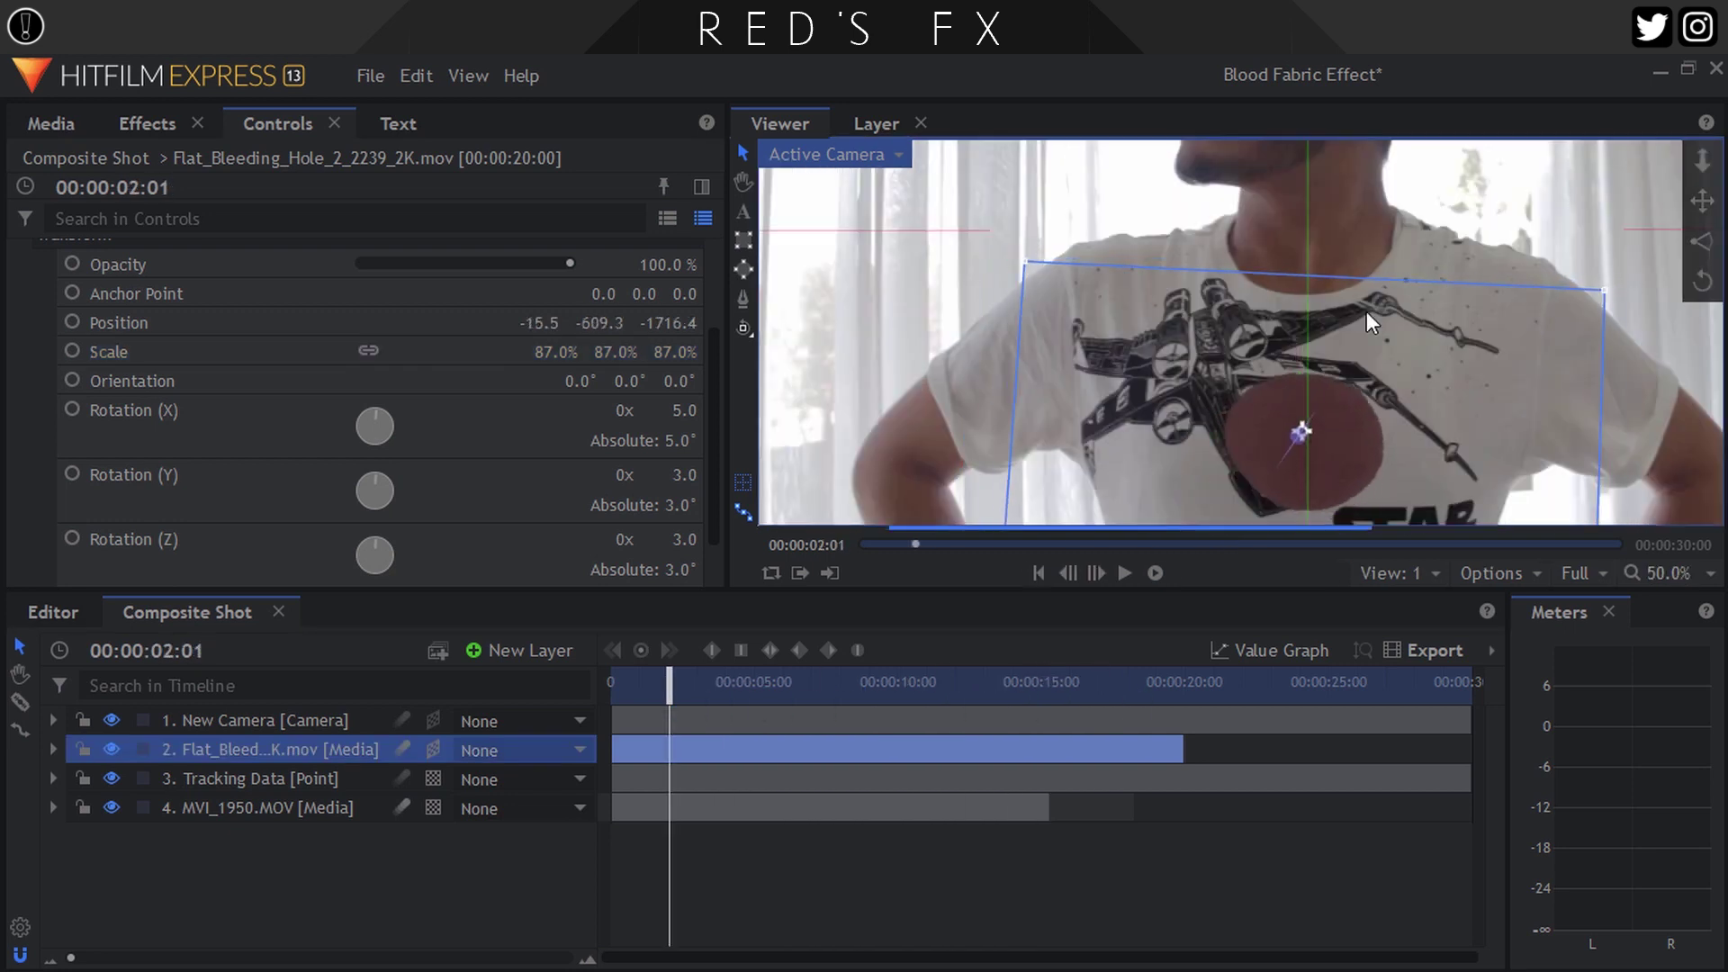
left_click_drag(1325, 397, 1366, 434)
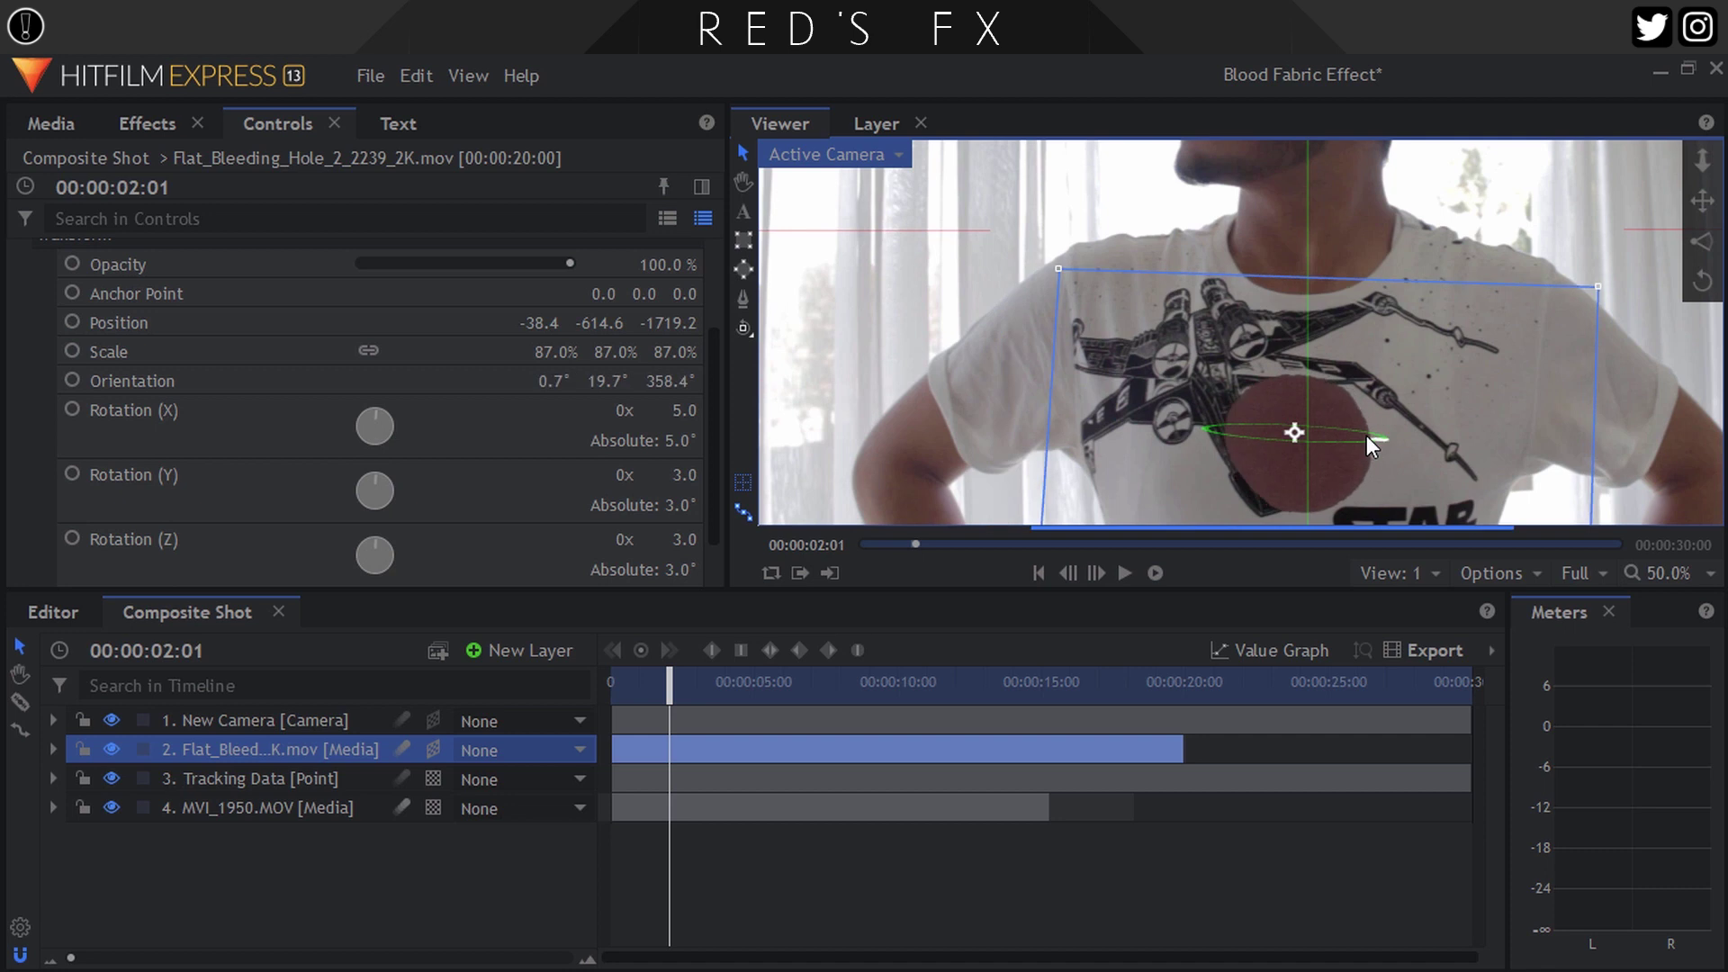
left_click(1693, 581)
mouse_move(1220, 446)
left_mouse_down()
mouse_move(1244, 482)
mouse_move(1240, 468)
left_mouse_up()
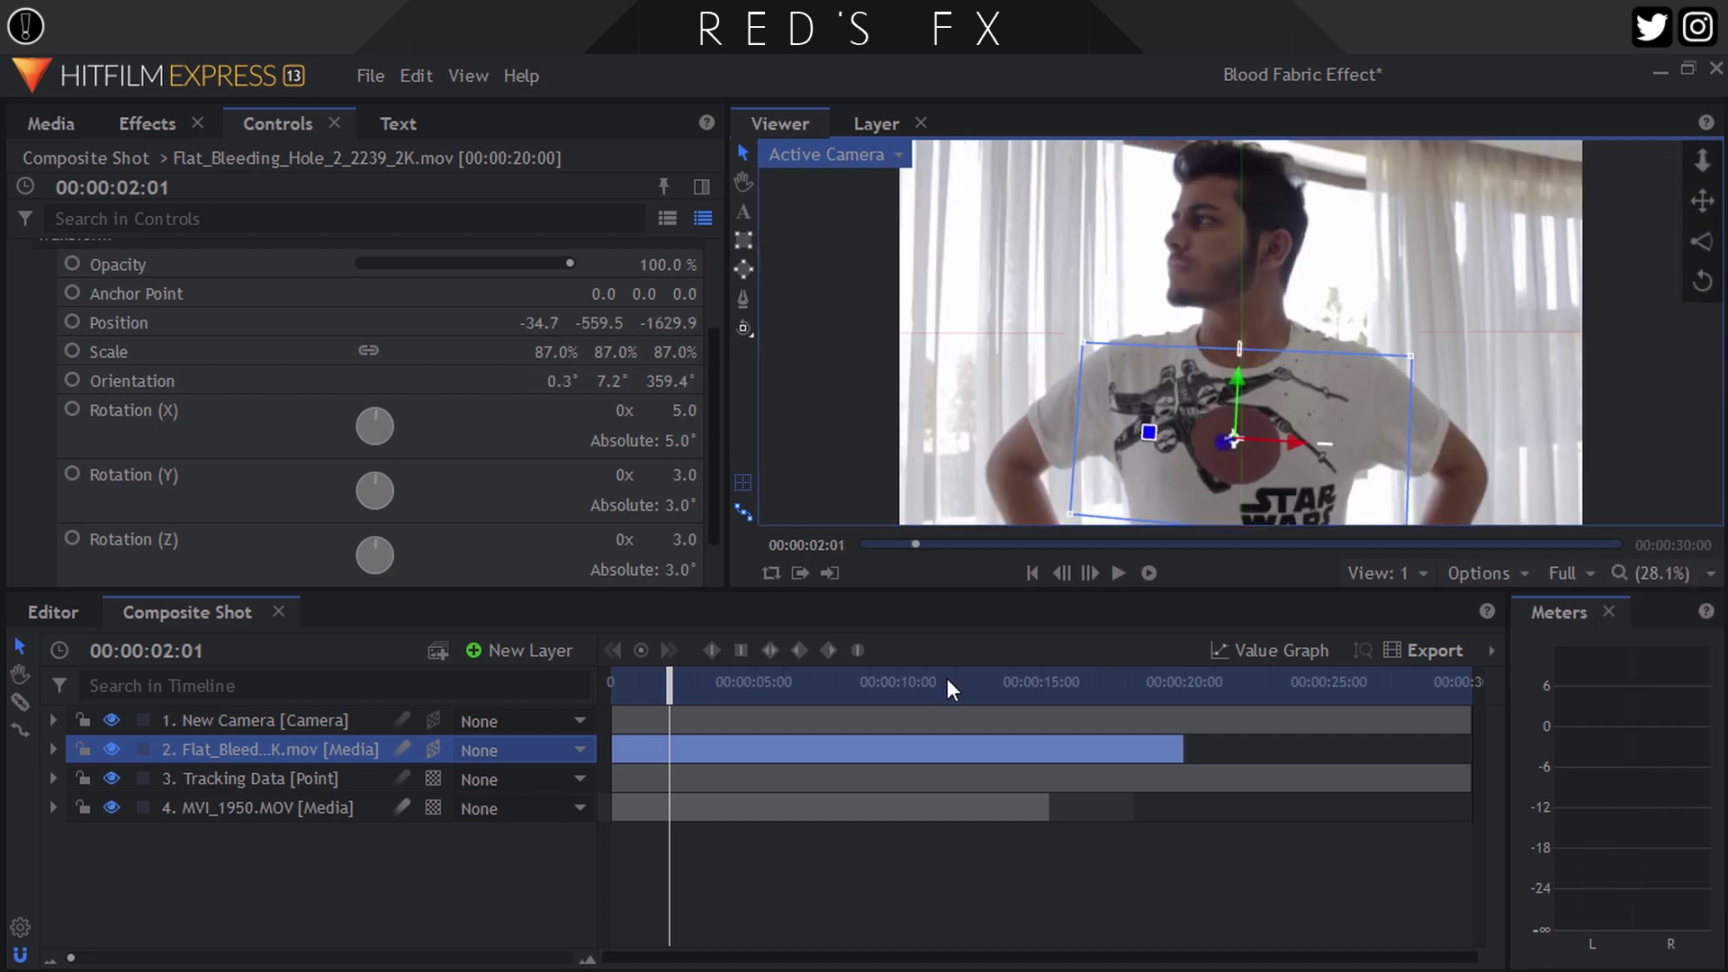
left_click(333, 856)
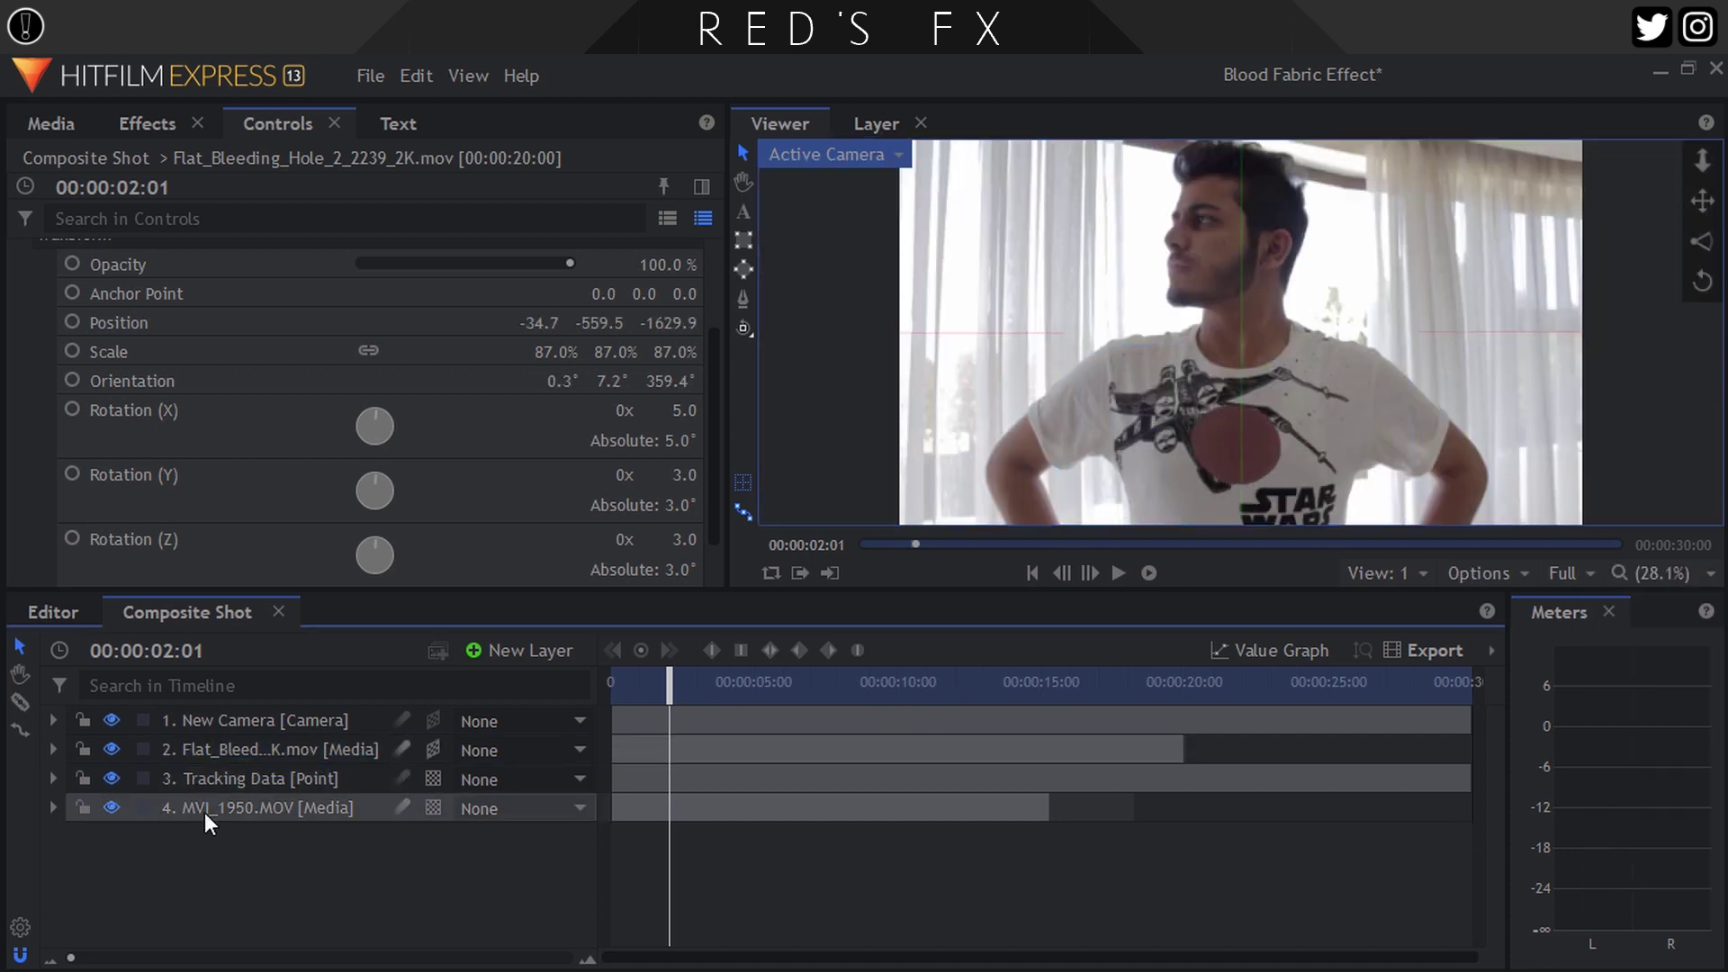
Parent the bleeding-hole layer to the Tracking Data point layer
left_click(286, 748)
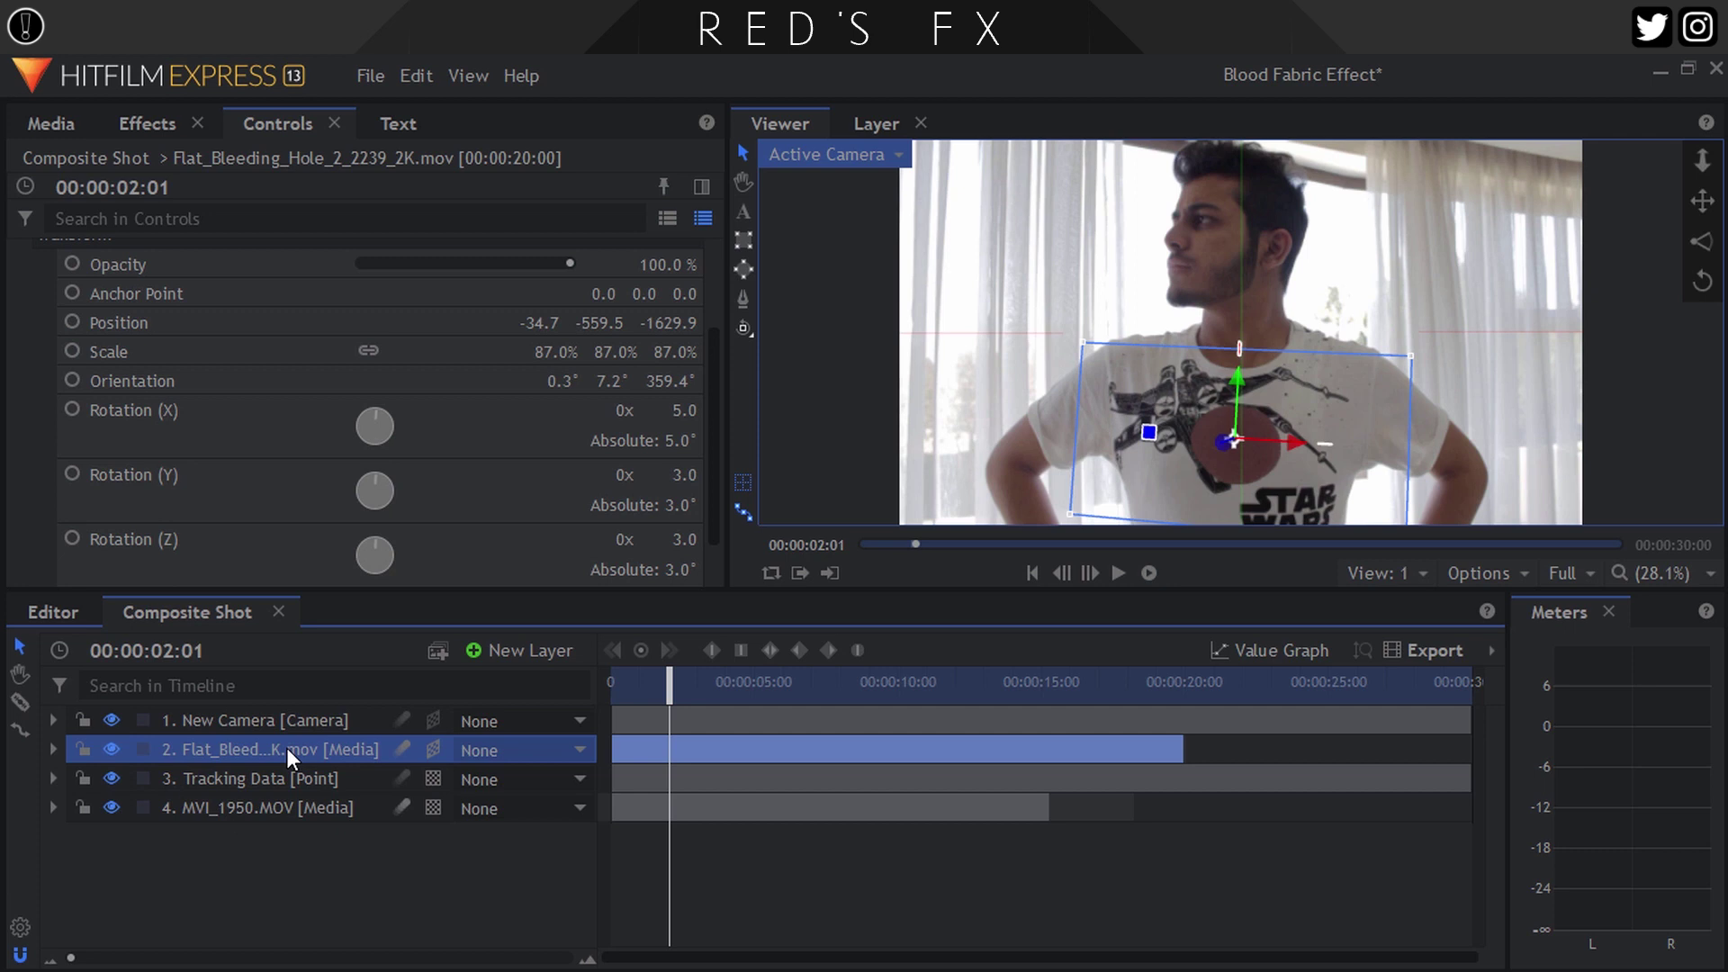
left_click(491, 752)
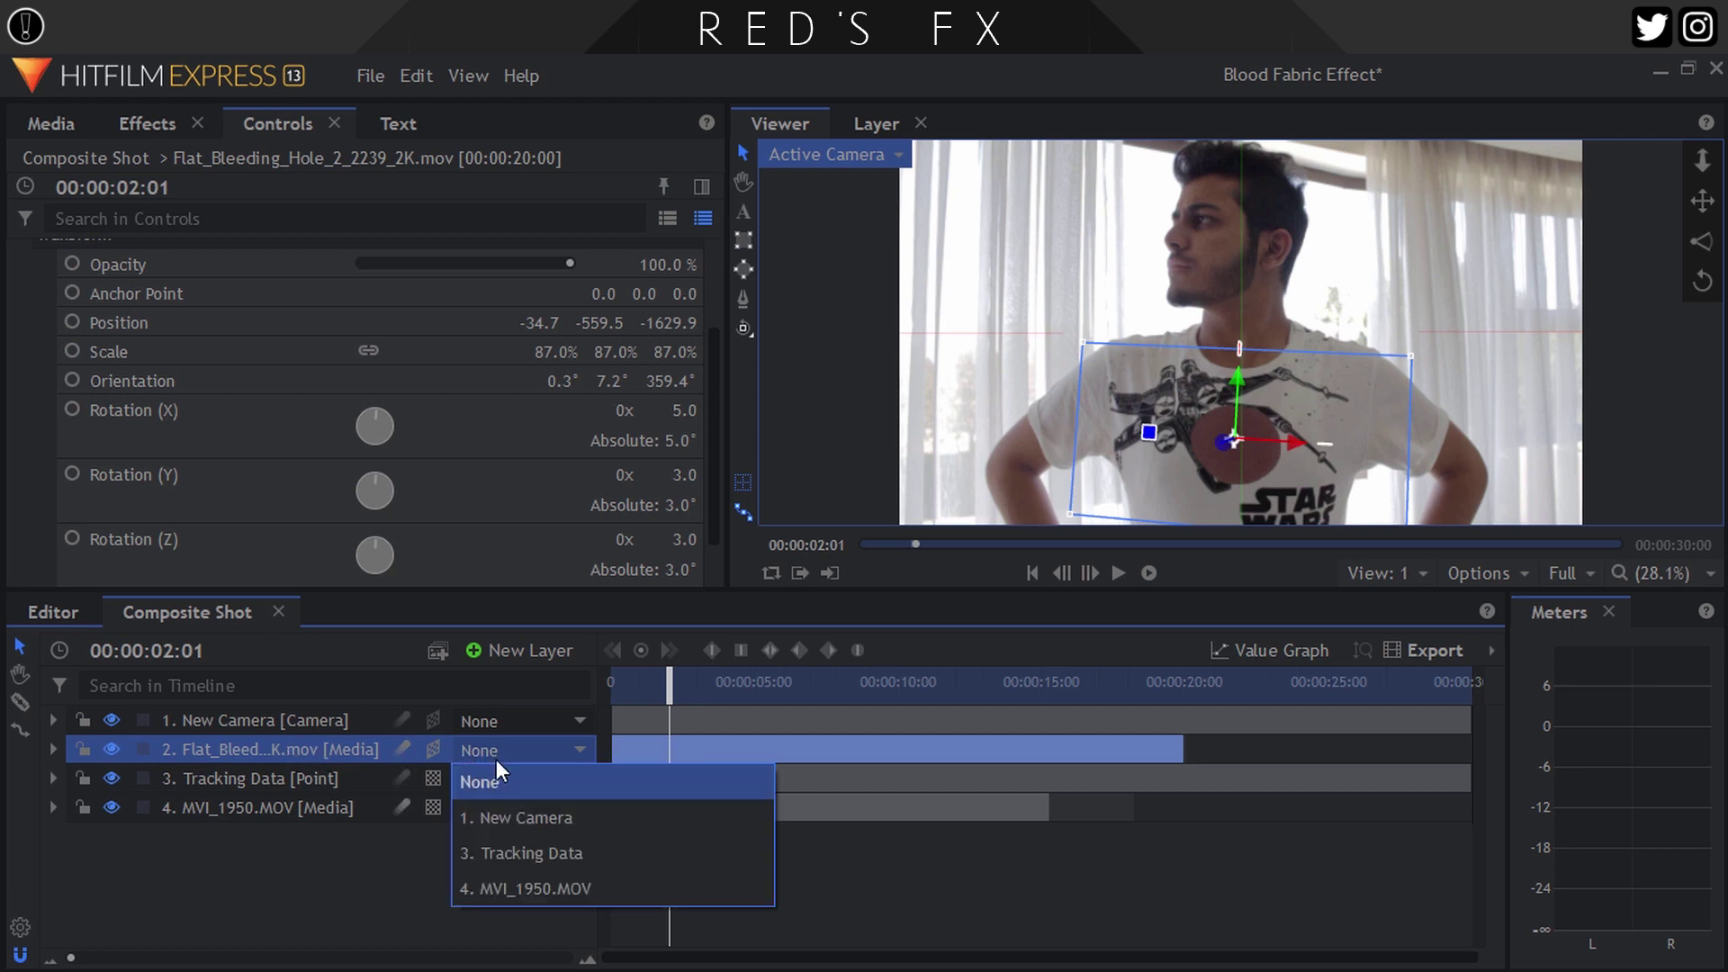
left_click(541, 861)
Set the bleeding-hole layer's blend mode to Multiply
mouse_move(668, 681)
left_mouse_down()
mouse_move(860, 693)
mouse_move(673, 698)
left_mouse_up()
right_click(235, 753)
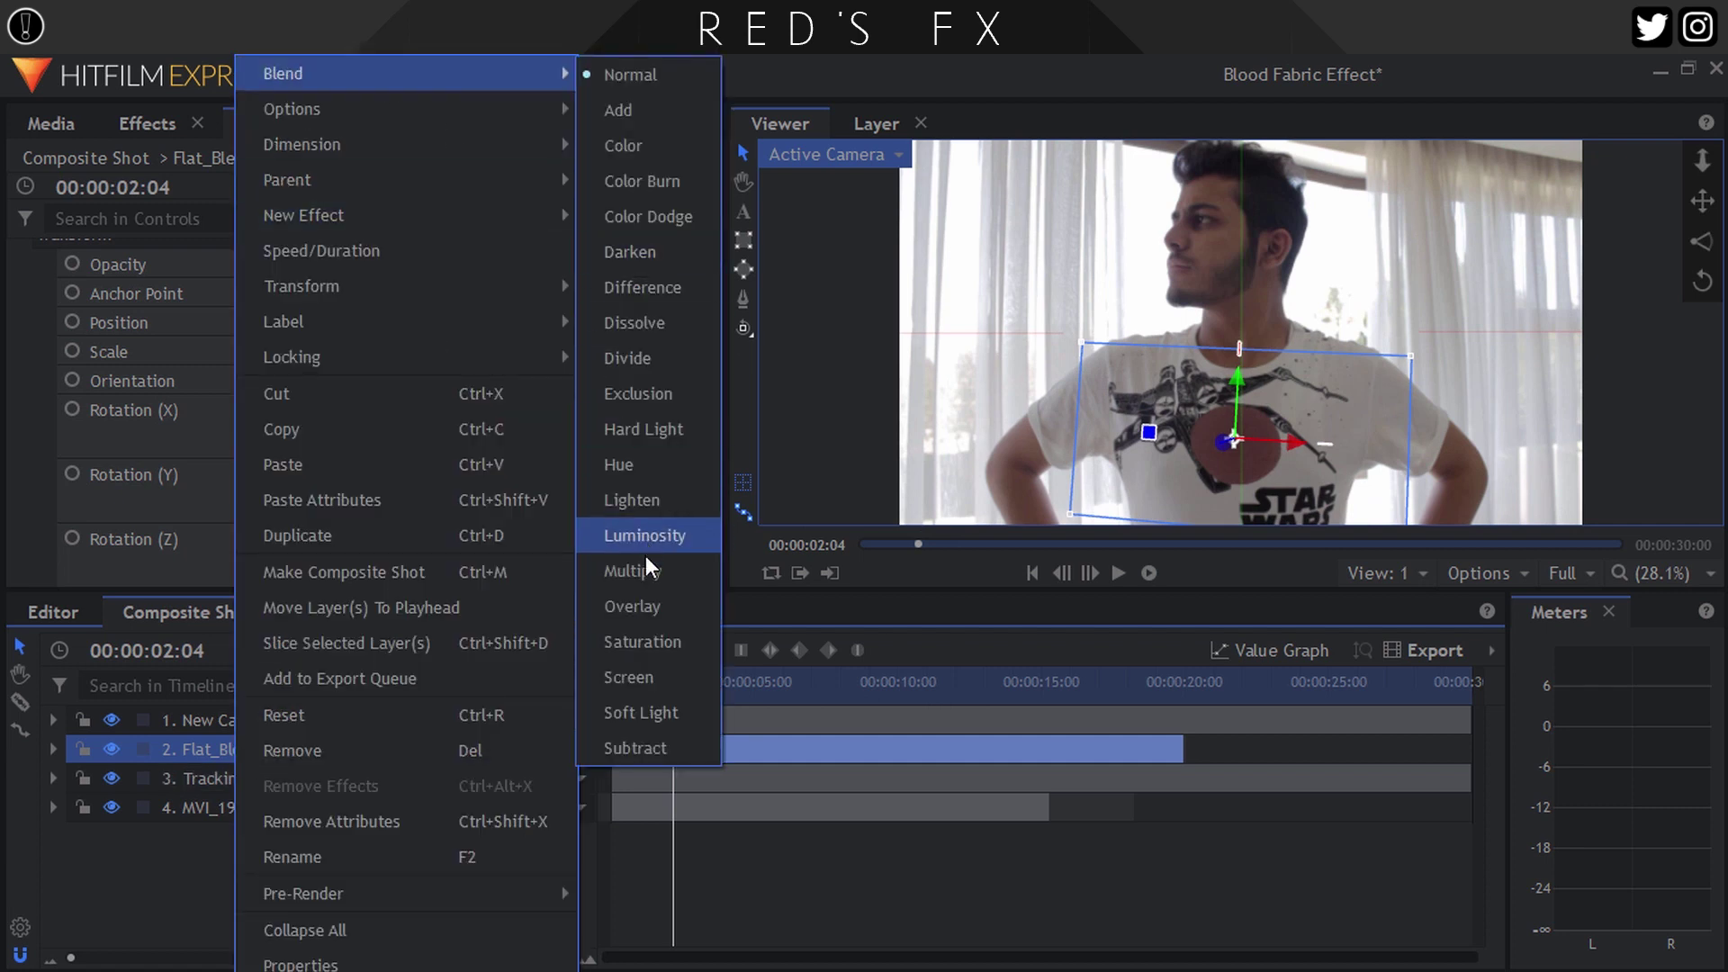
left_click(650, 596)
Inspect the blood stain closely at 00:00:03:12 and apply the Curves effect to the bleeding-hole layer
left_click_drag(653, 687, 711, 692)
scroll(1270, 467, "up", 5)
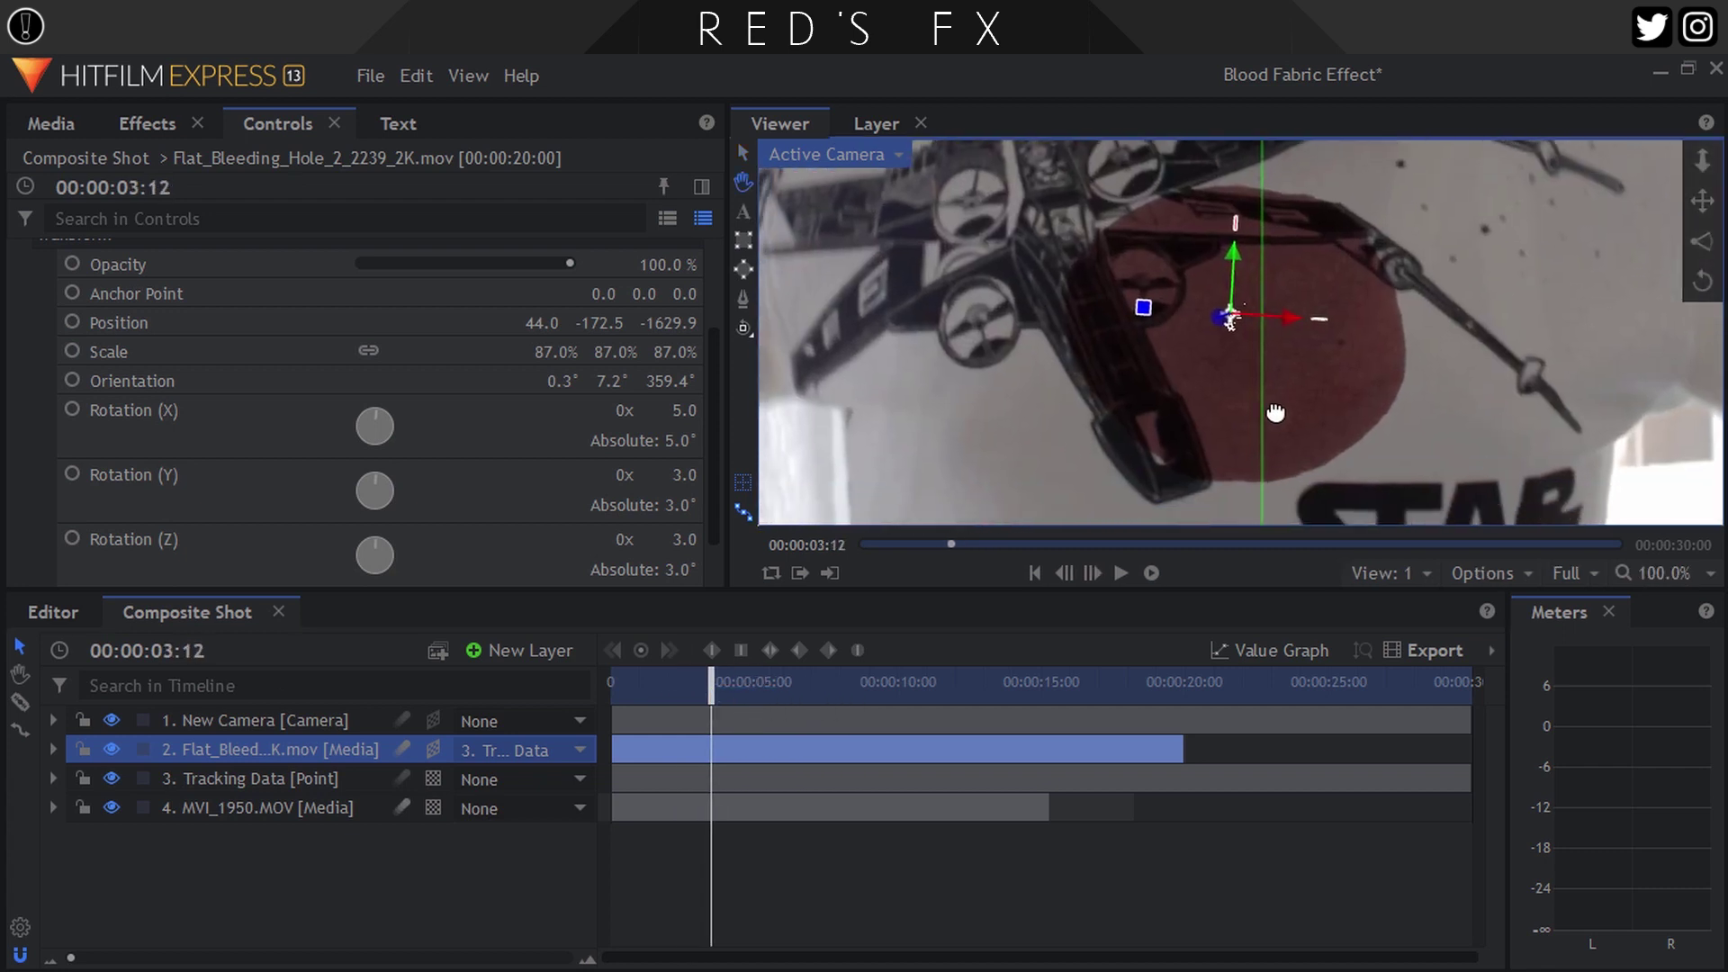
scroll(1330, 349, "up", 2)
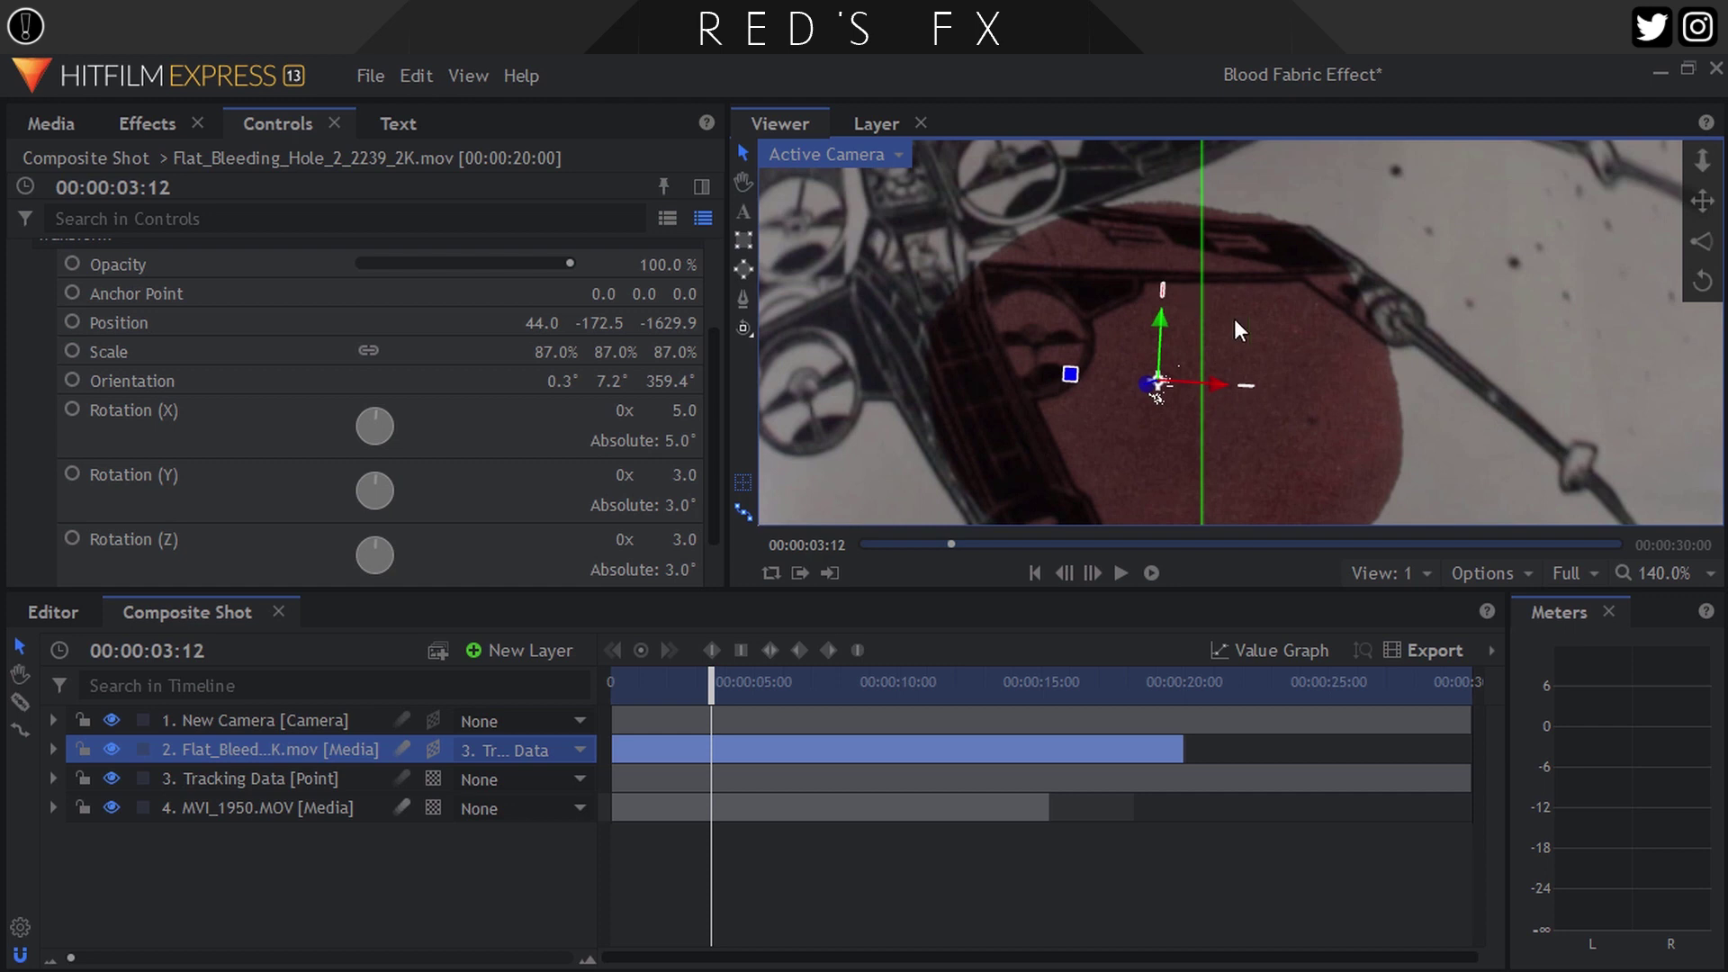
left_click_drag(1234, 331, 1331, 309)
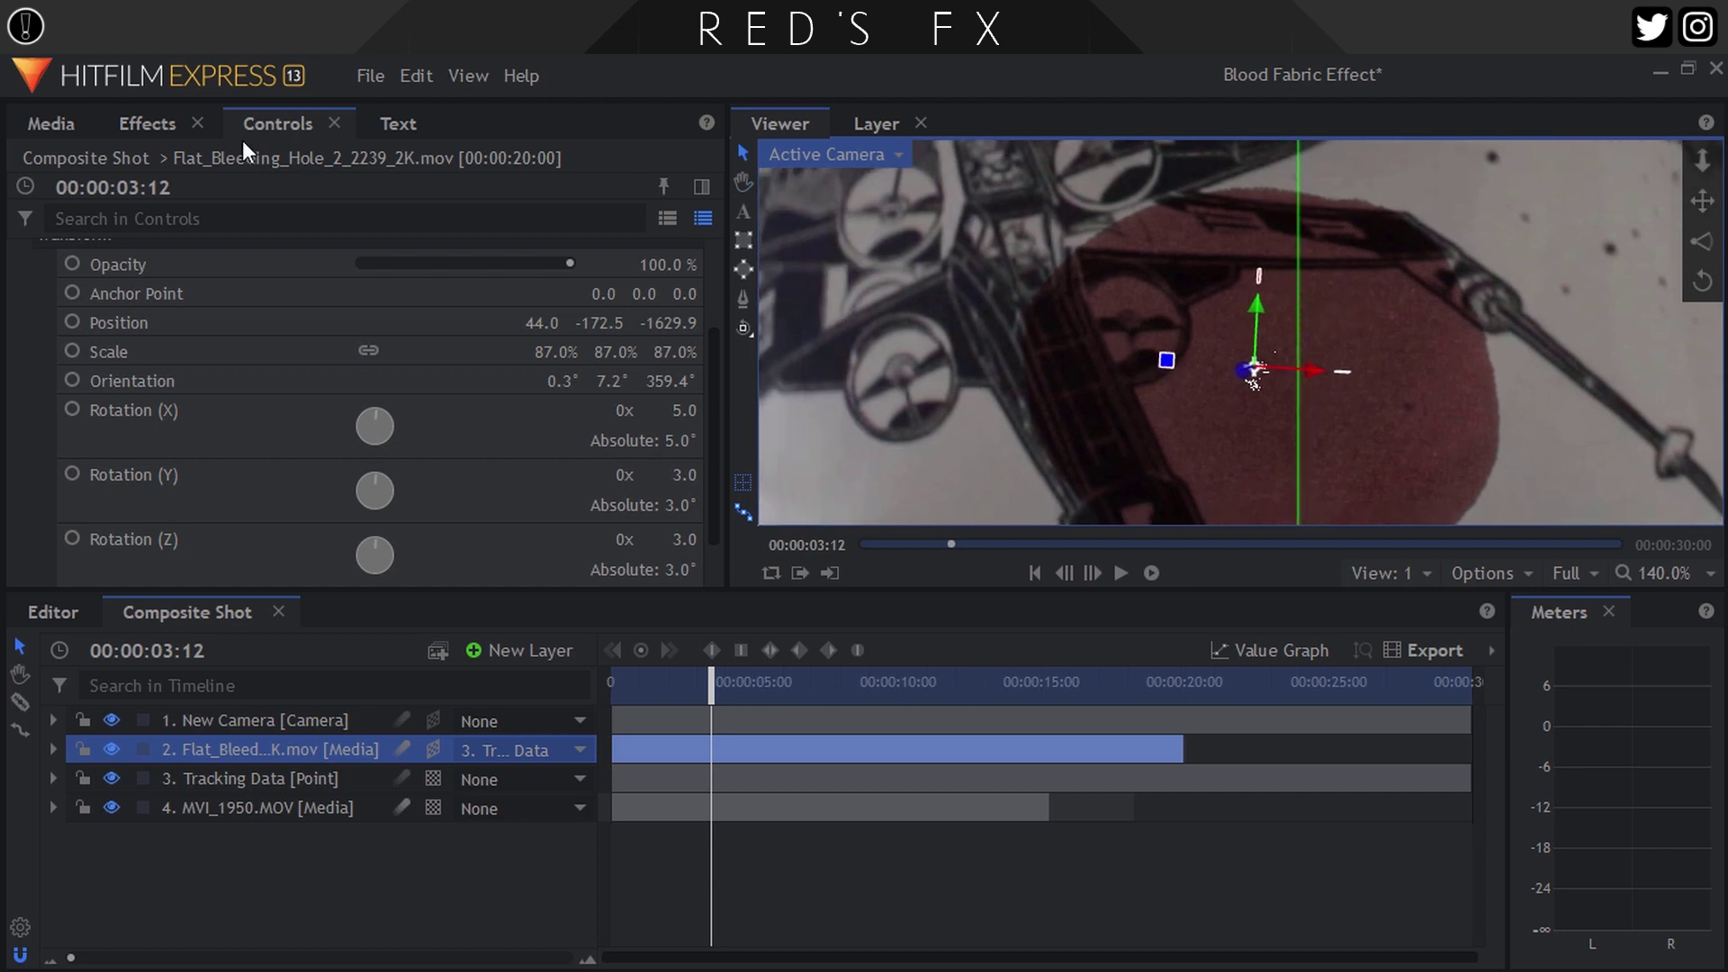
left_click(139, 132)
left_click(127, 171)
type("c")
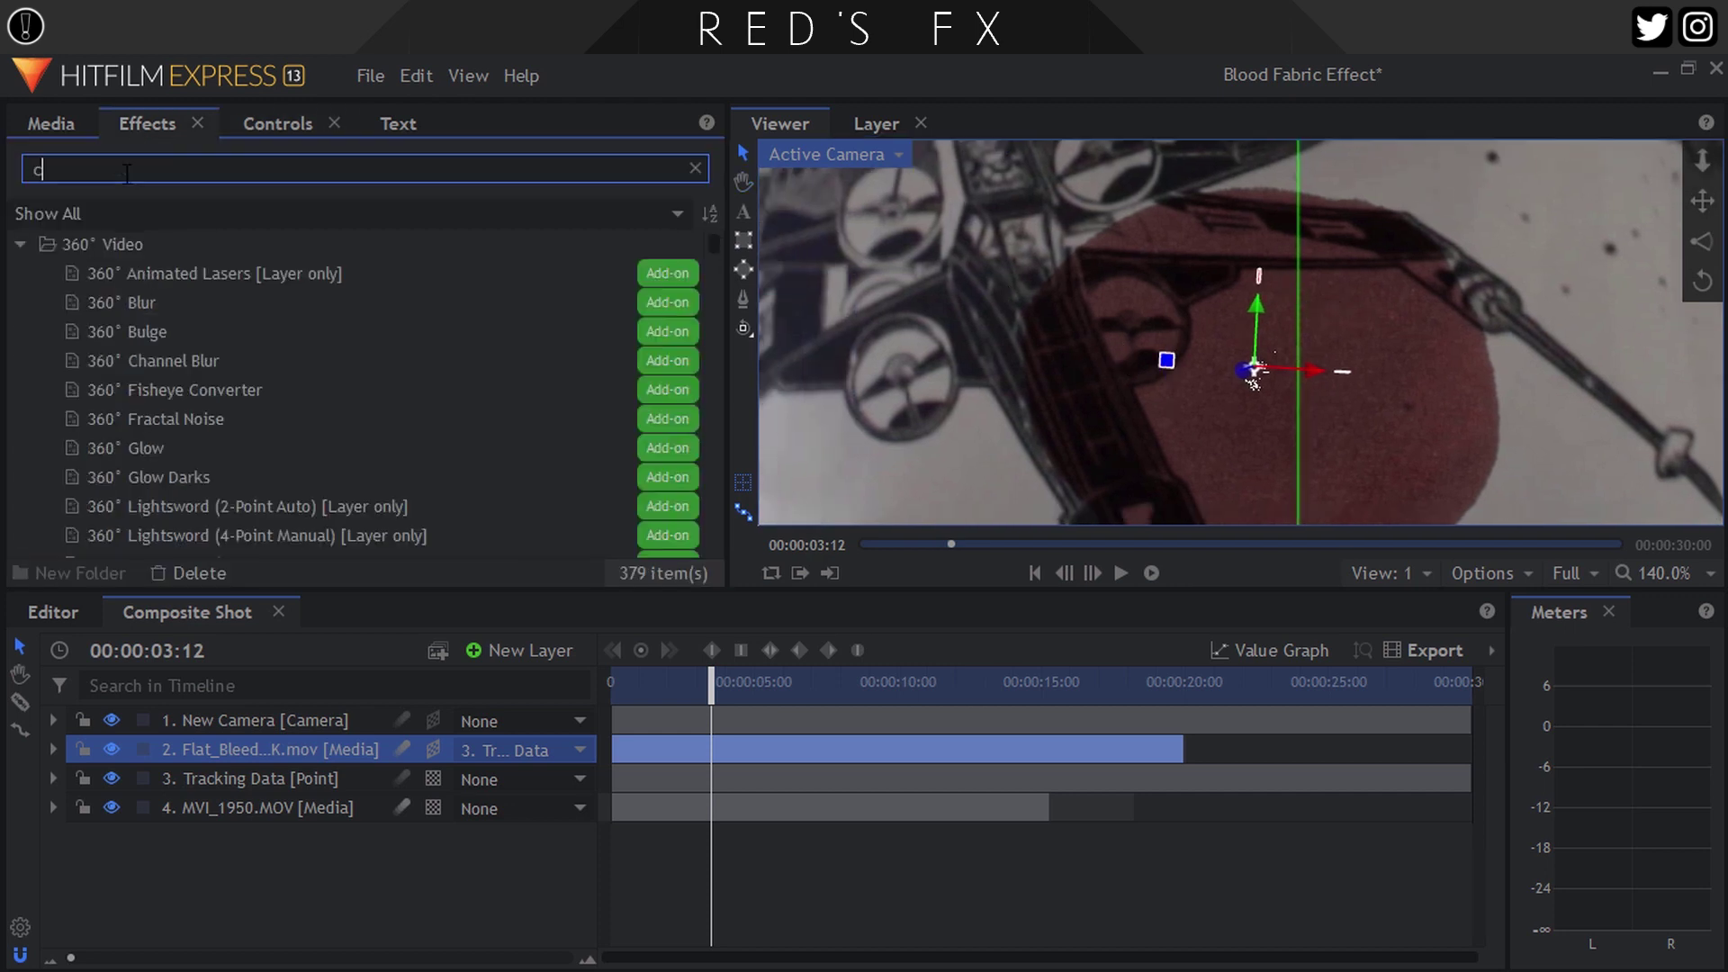
type("urv")
left_click_drag(126, 273, 240, 747)
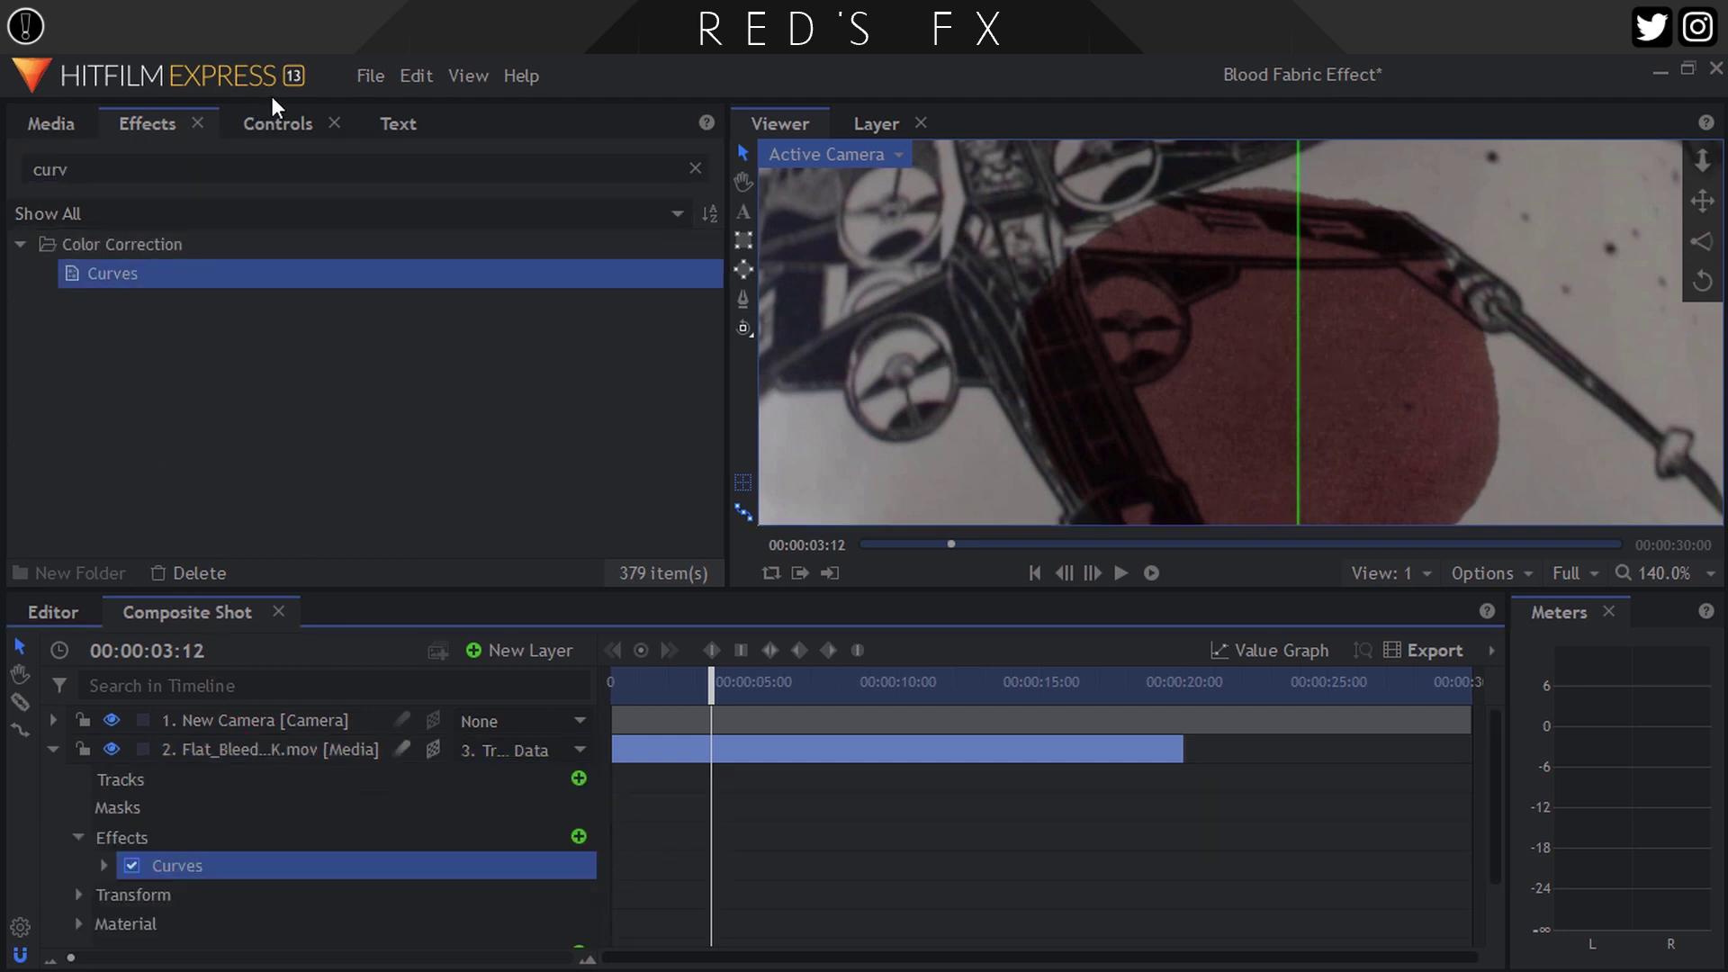
Reshape the RGB curve of the bleeding-hole layer, raising its lower and middle tones with two points and shifting the black point slightly inward
left_click(257, 126)
left_click(44, 253)
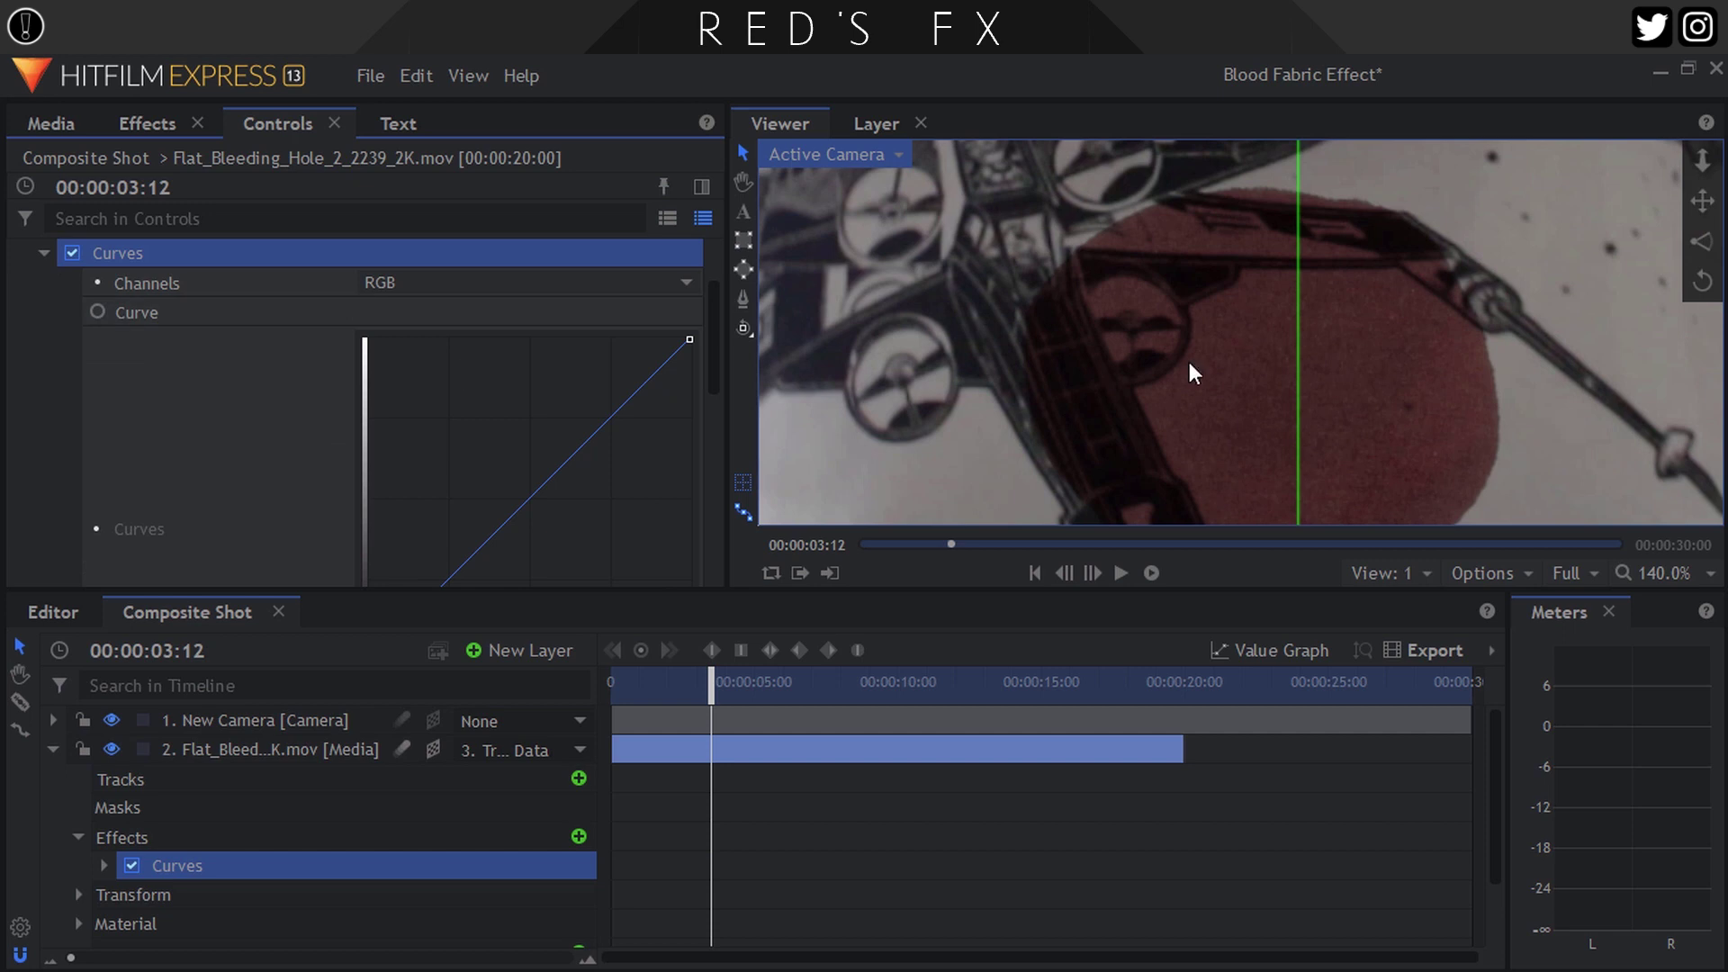
scroll(1185, 332, "down", 2)
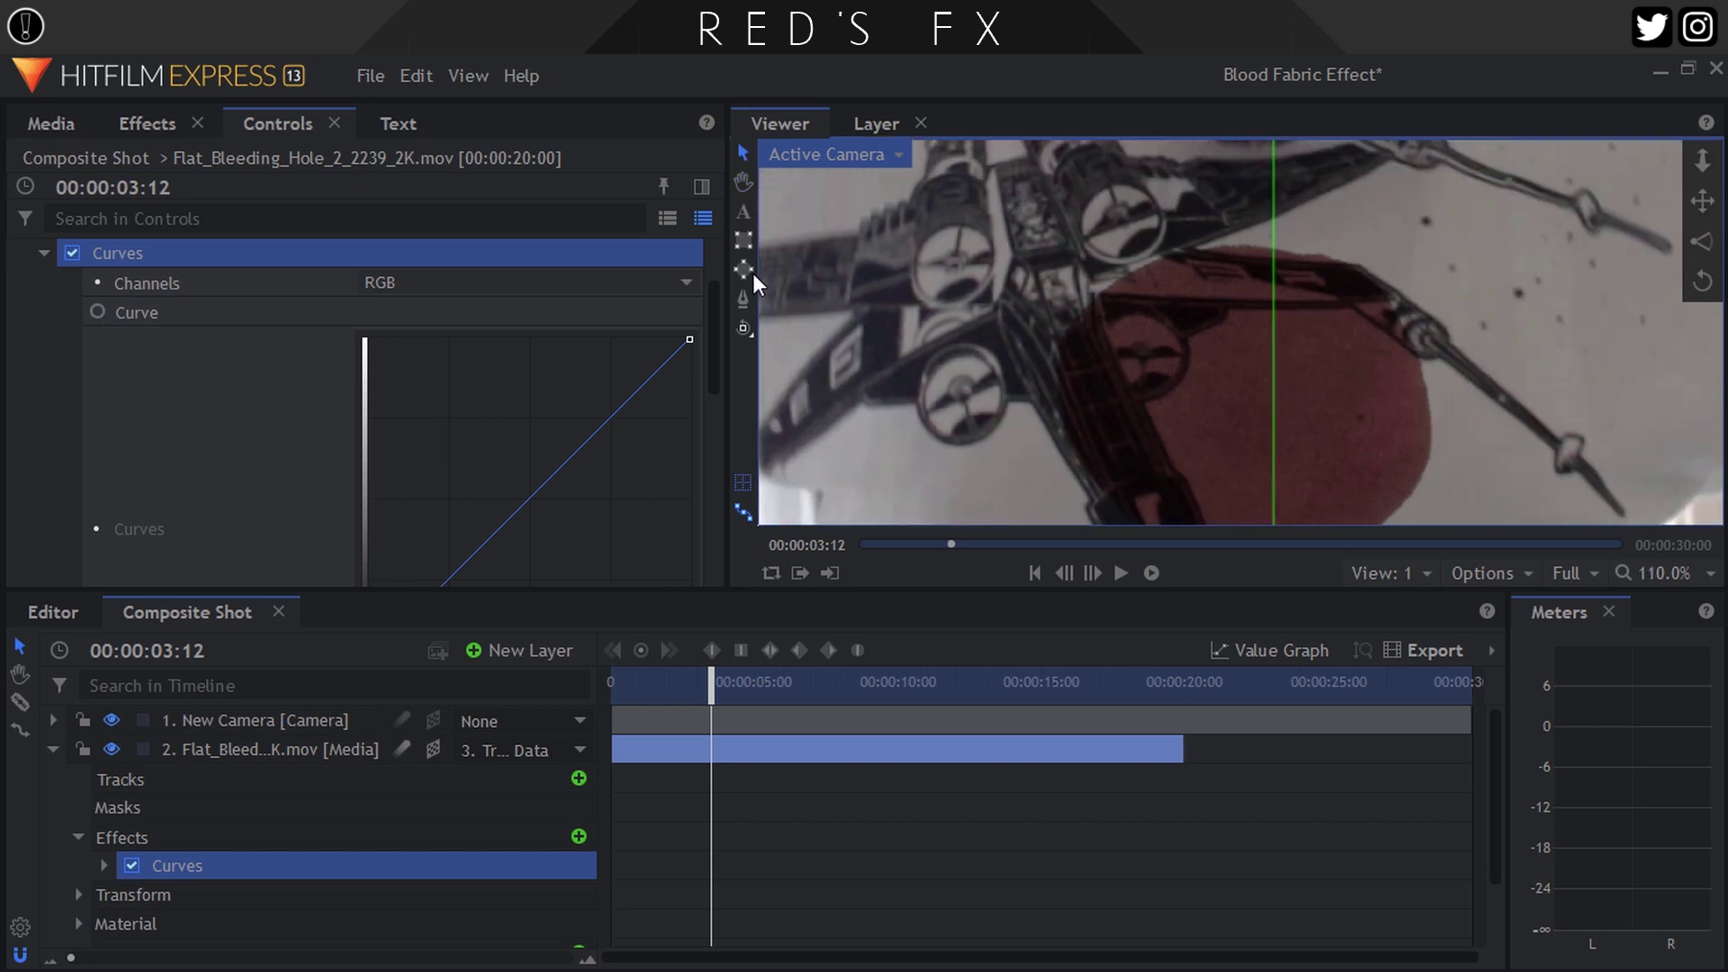
left_click_drag(715, 302, 710, 342)
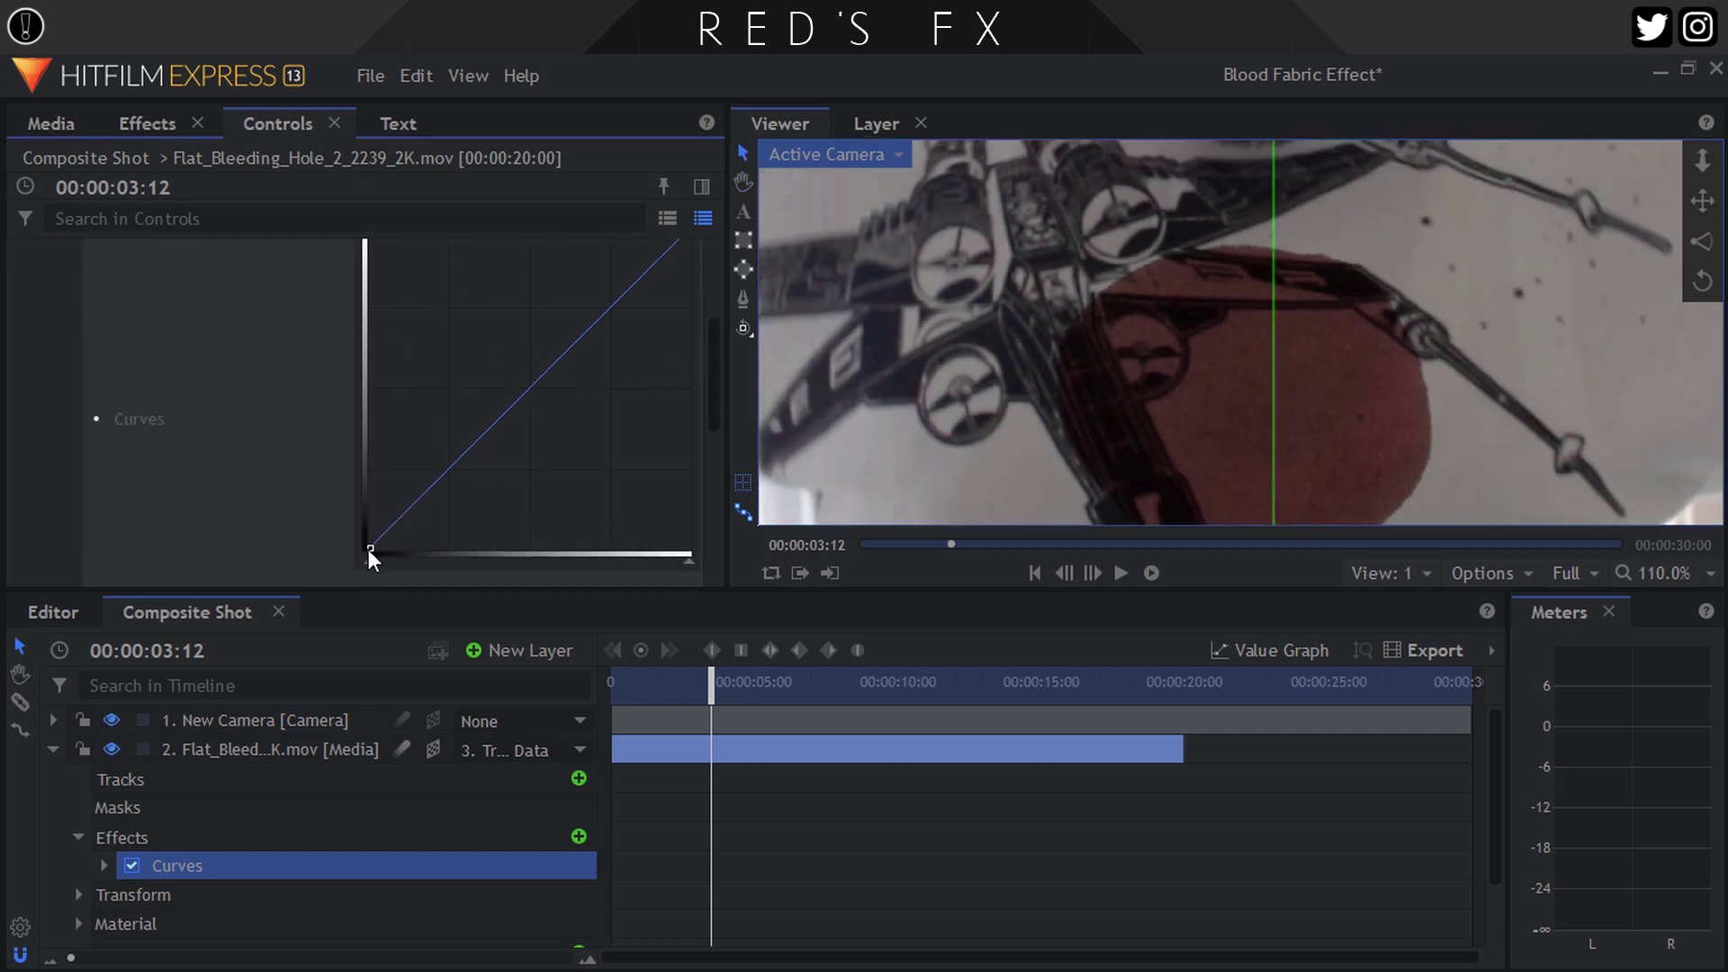
left_click_drag(370, 549, 380, 550)
left_click(533, 377)
left_click_drag(534, 377, 524, 362)
left_click_drag(440, 459, 430, 447)
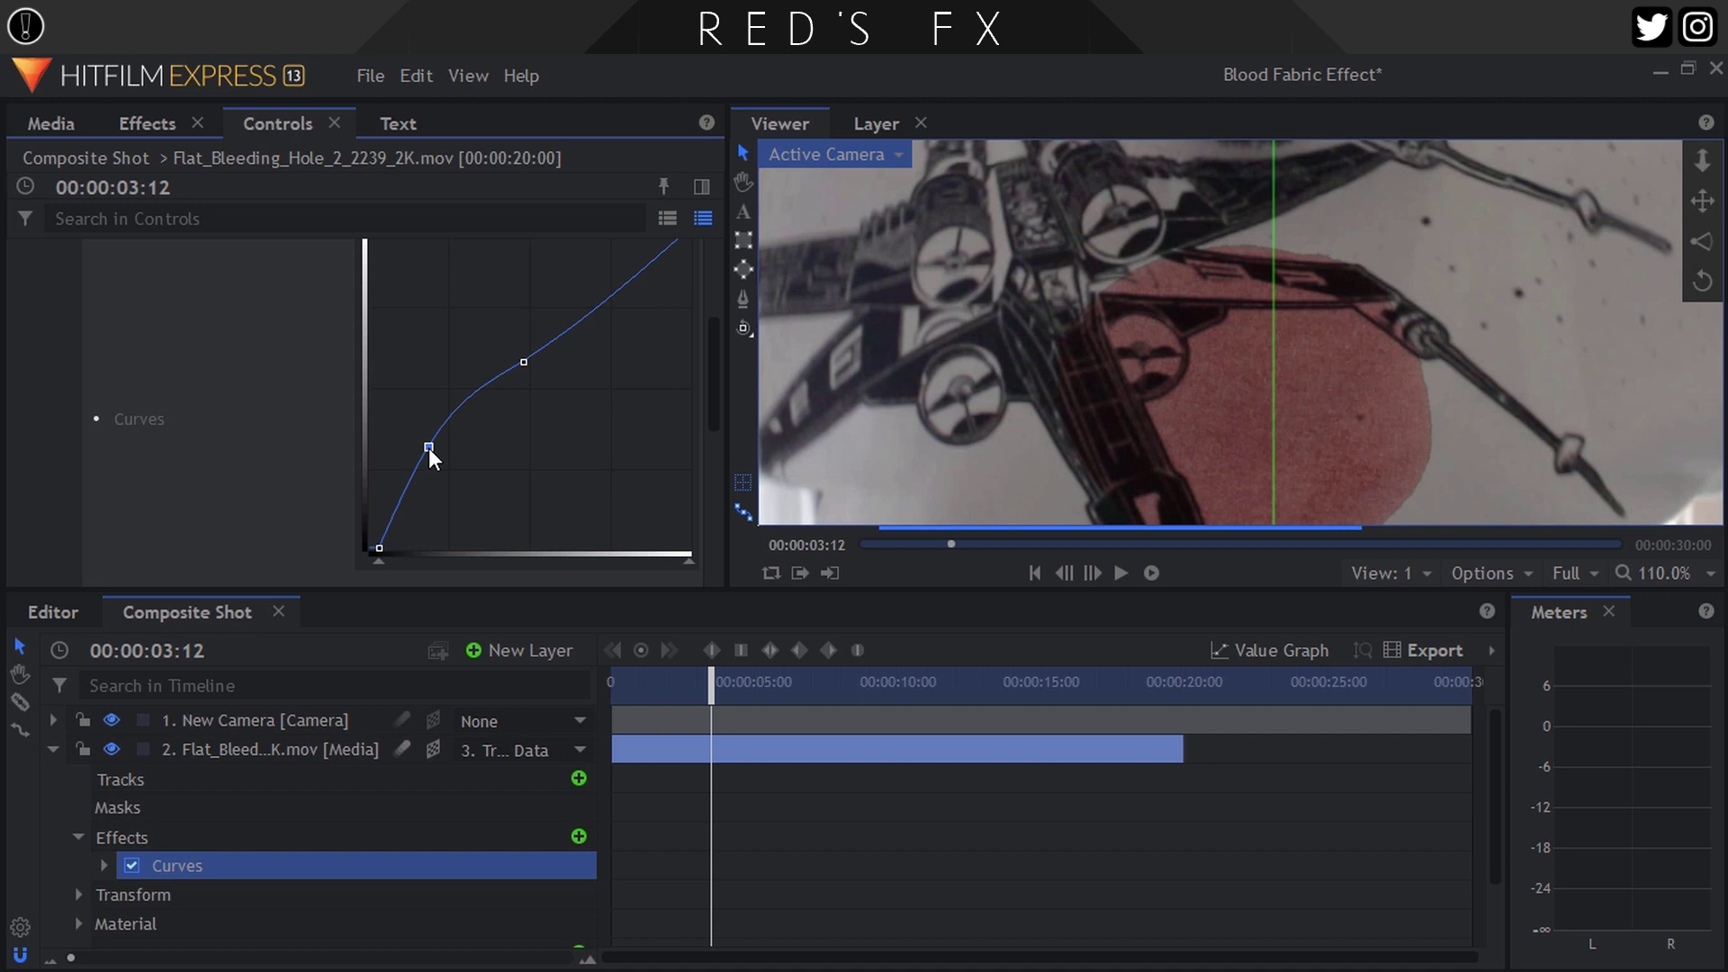
left_click_drag(369, 549, 385, 544)
Check the Curves correction against the whole shirt and collapse the effect's settings
scroll(936, 403, "down", 3)
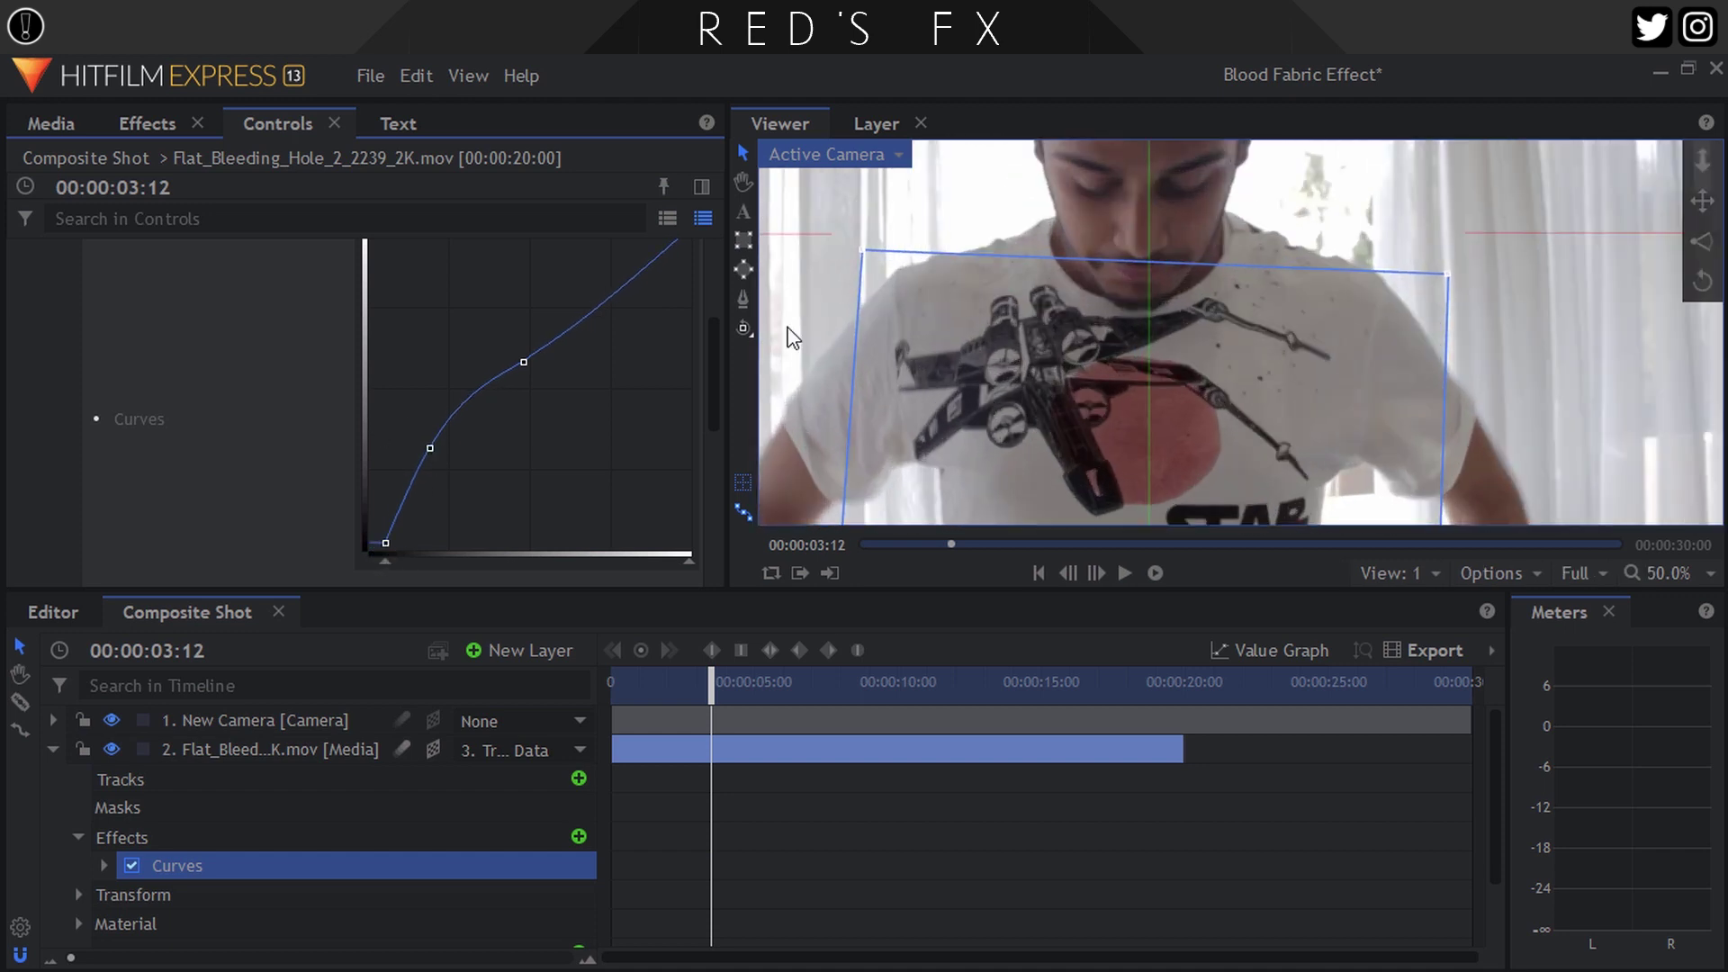
scroll(117, 347, "up", 3)
left_click(72, 370)
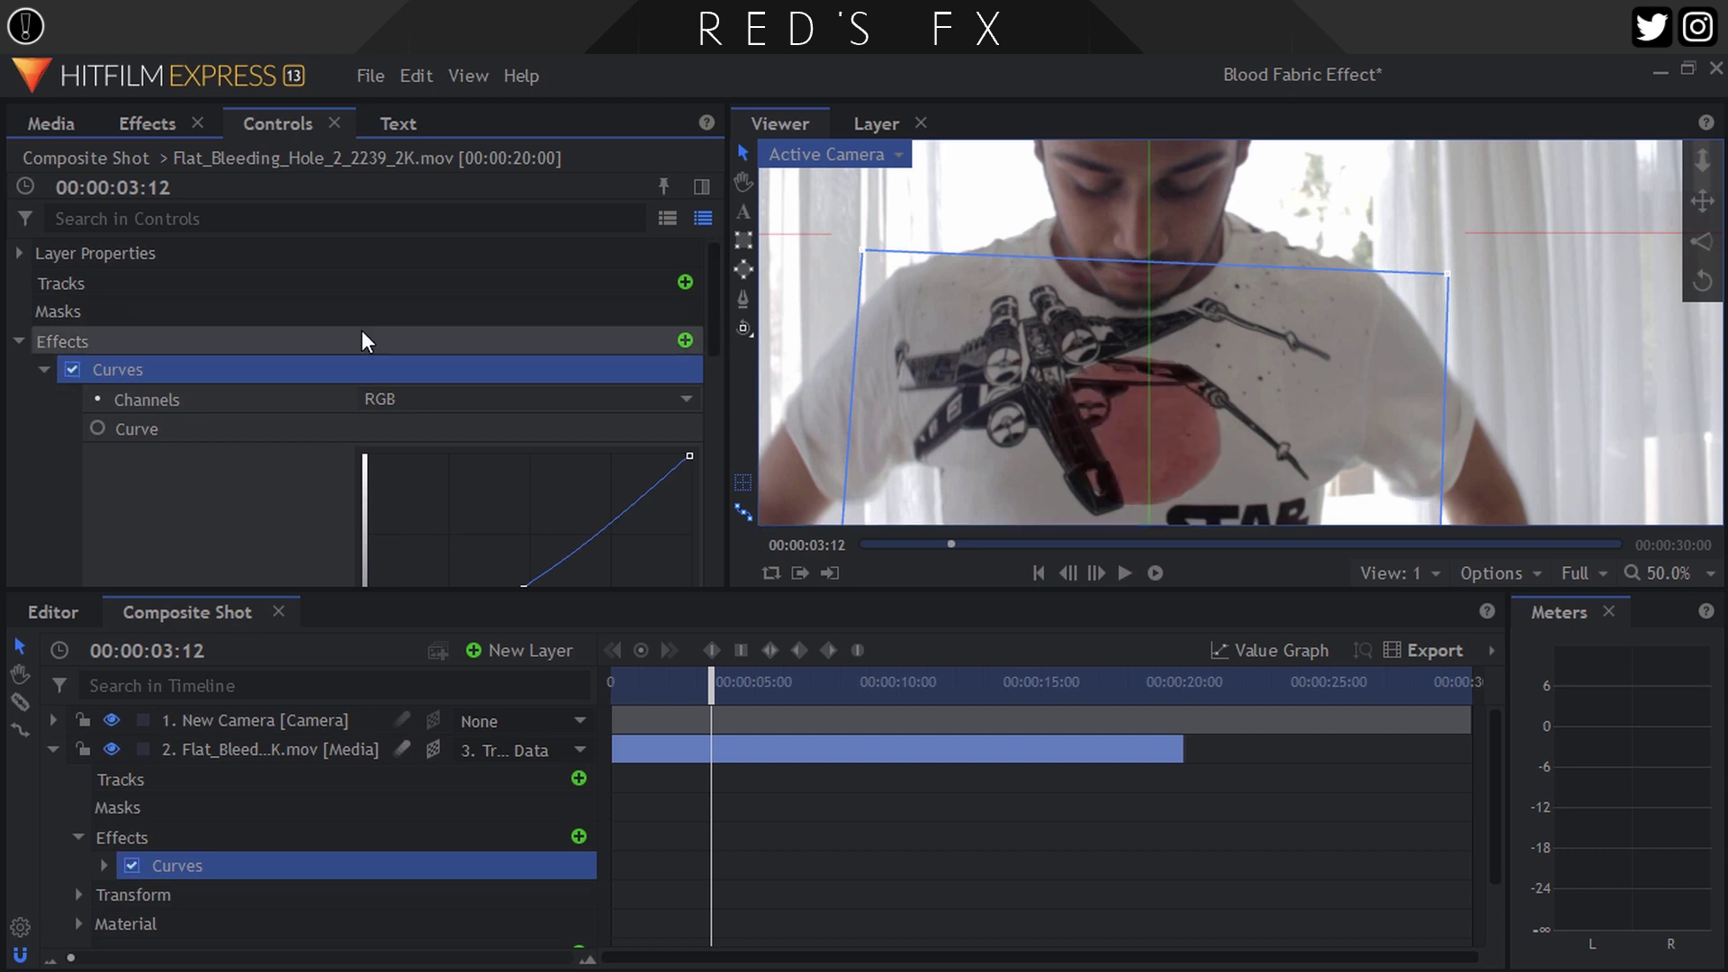
left_click(44, 370)
Examine the edge of the blood stain and apply the Lens Blur effect to the bleeding-hole layer
scroll(1249, 396, "up", 4)
scroll(1256, 382, "up", 4)
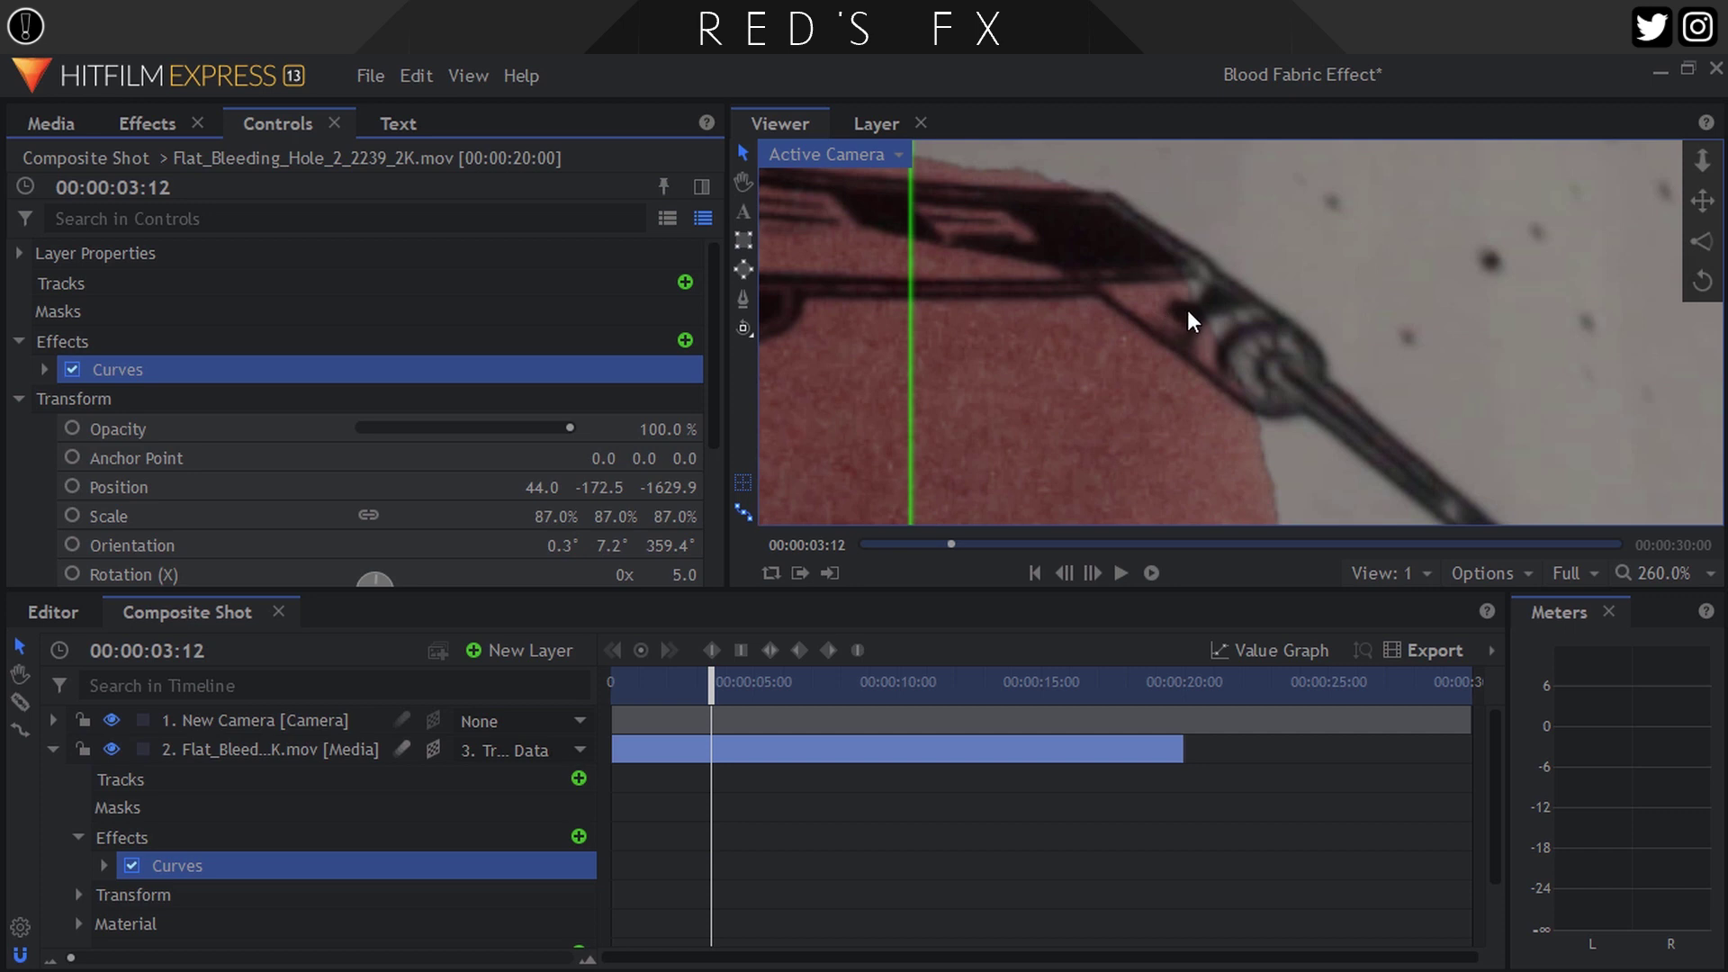
left_click(143, 126)
left_click_drag(70, 169, 2, 188)
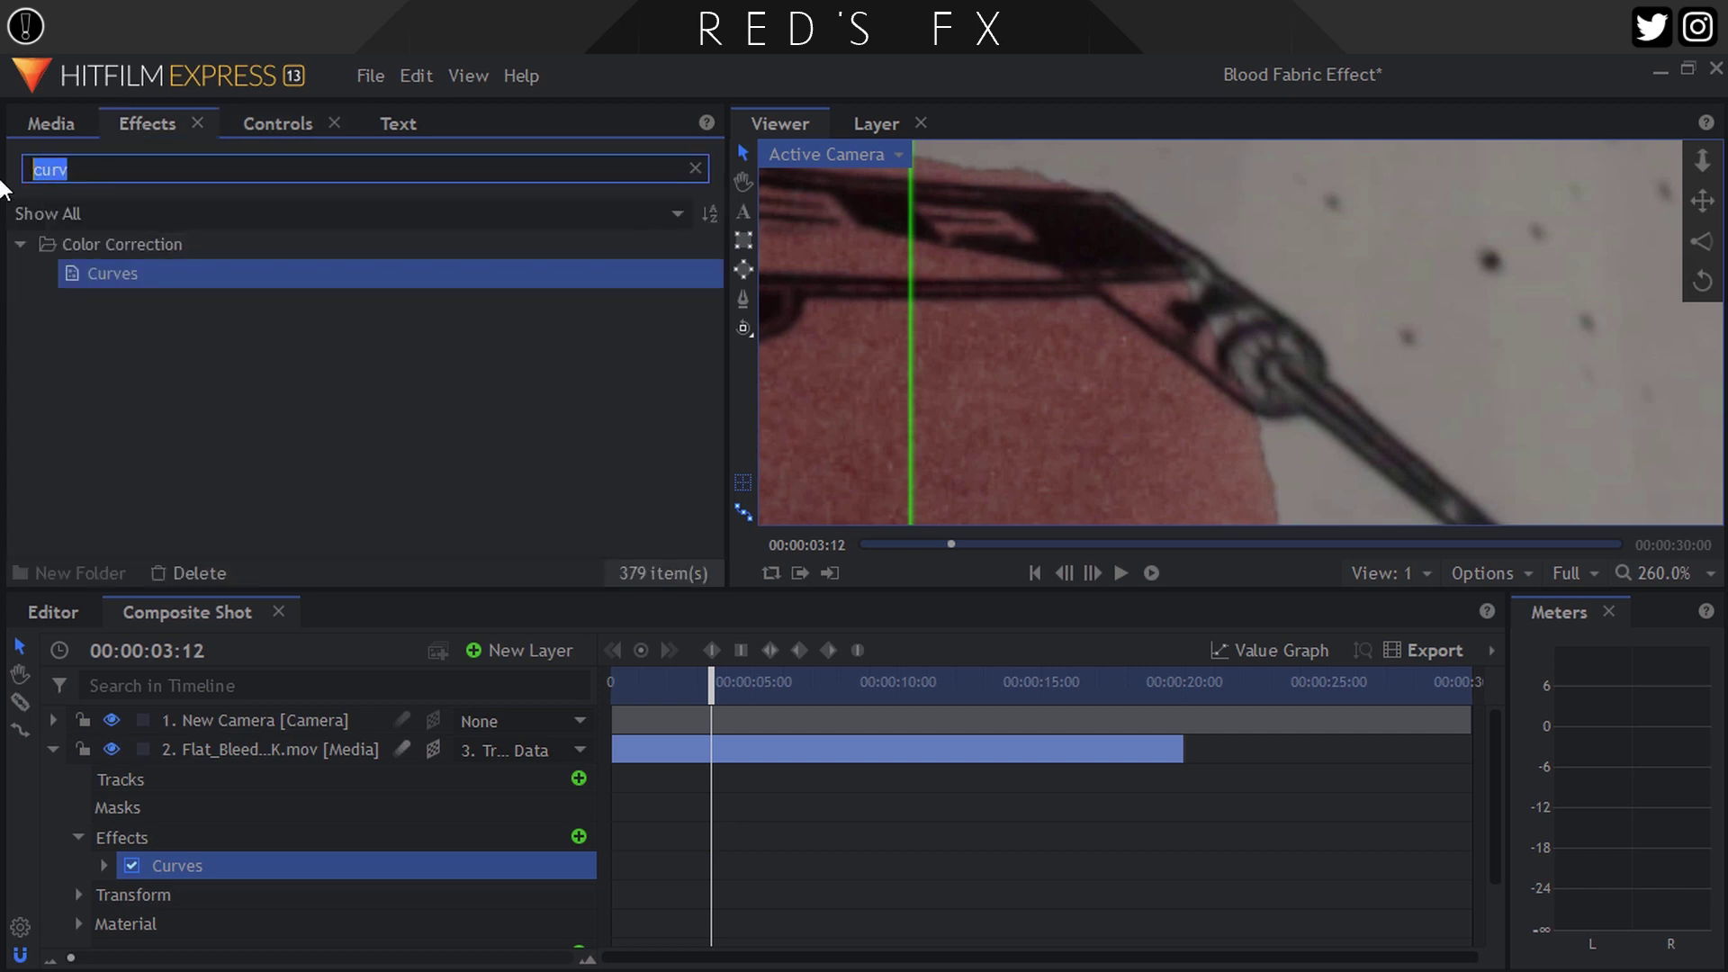
type("lens")
left_click_drag(142, 277, 231, 750)
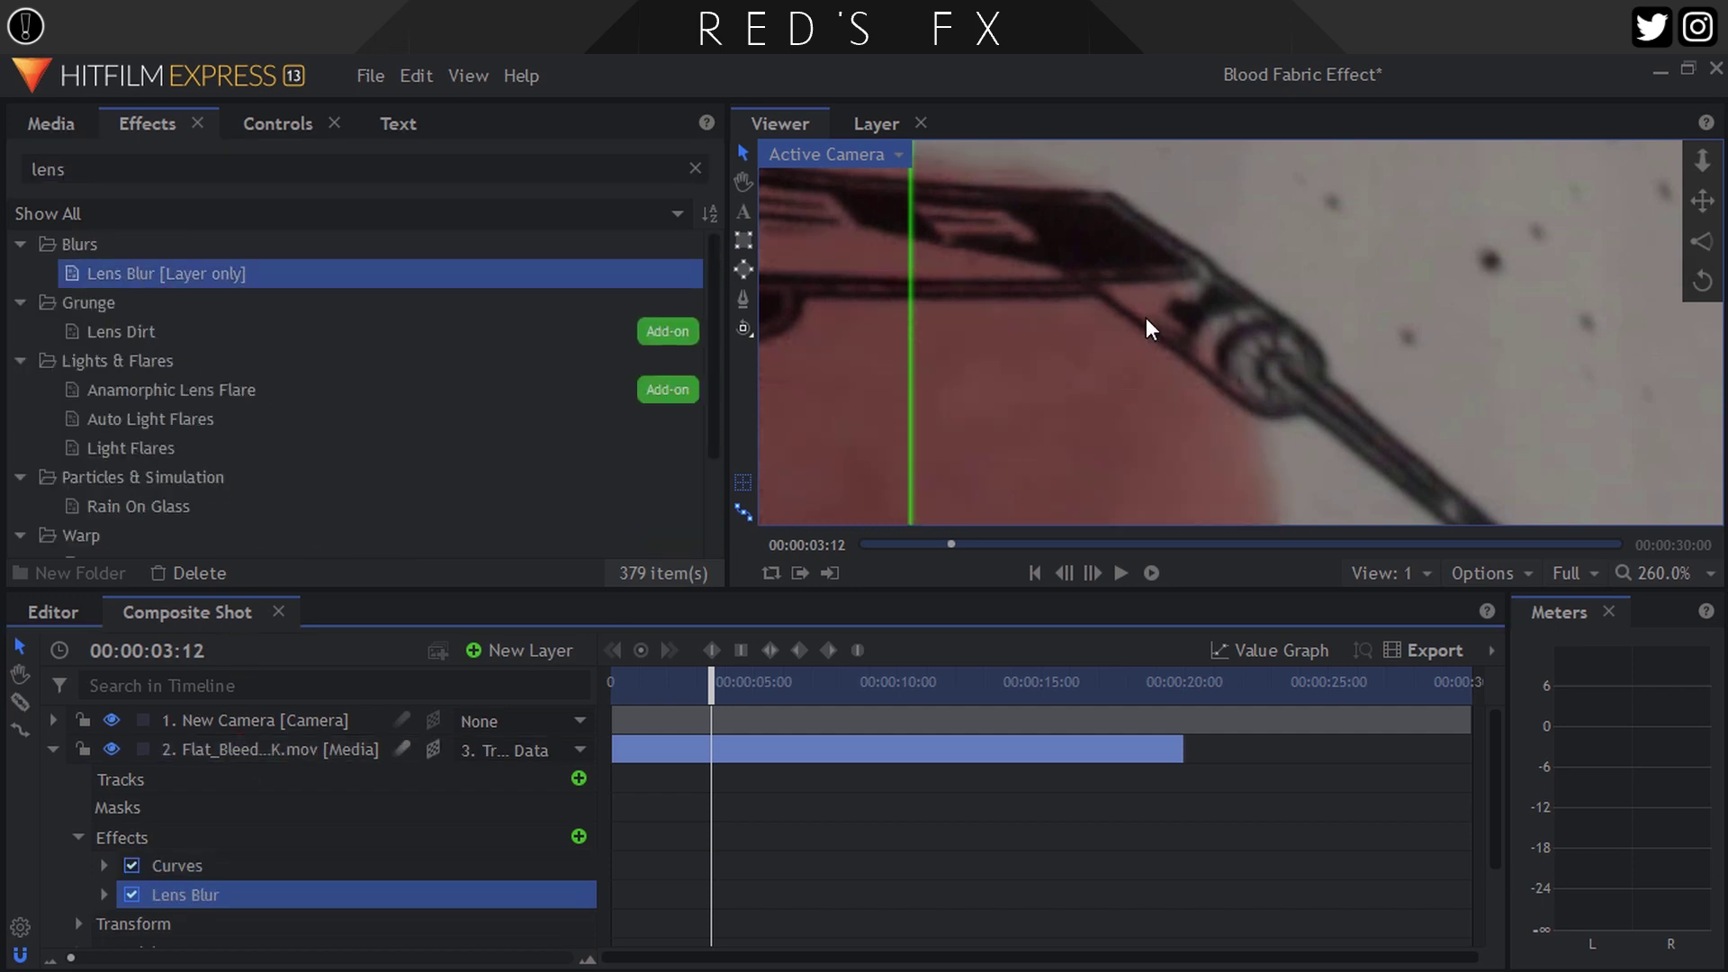
Set the Lens Blur radius to 5 px after comparing lower and higher values on the stain's edge
left_click(270, 124)
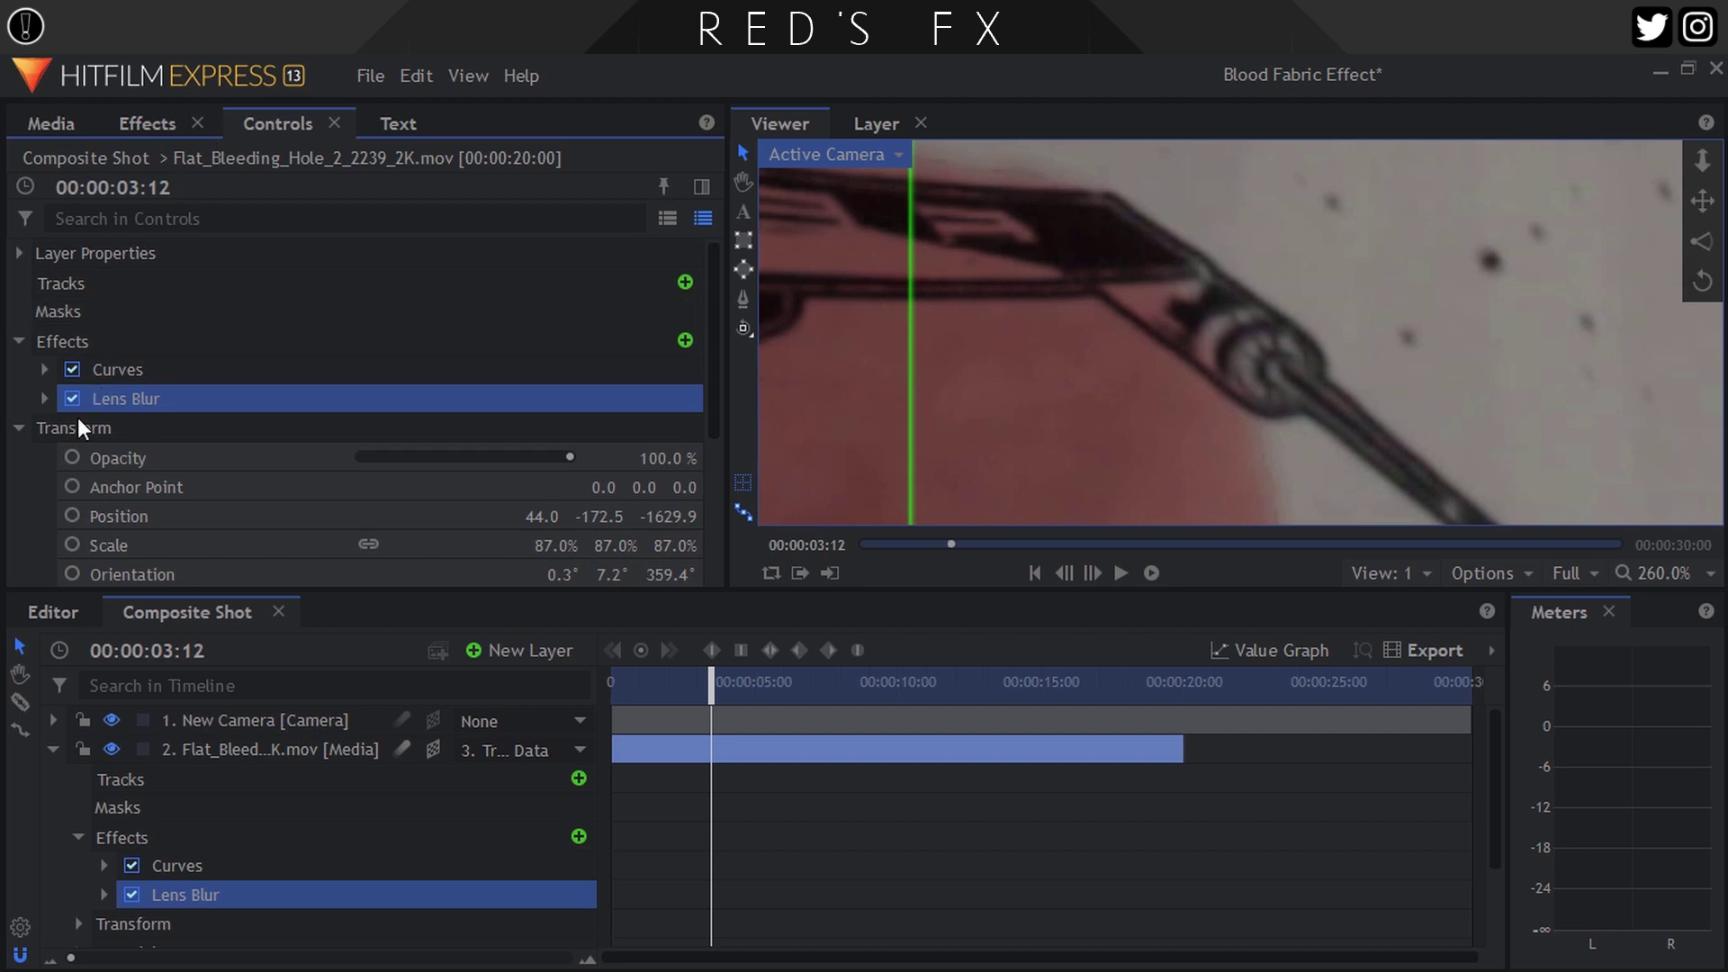
left_click(45, 398)
left_click_drag(711, 486, 689, 485)
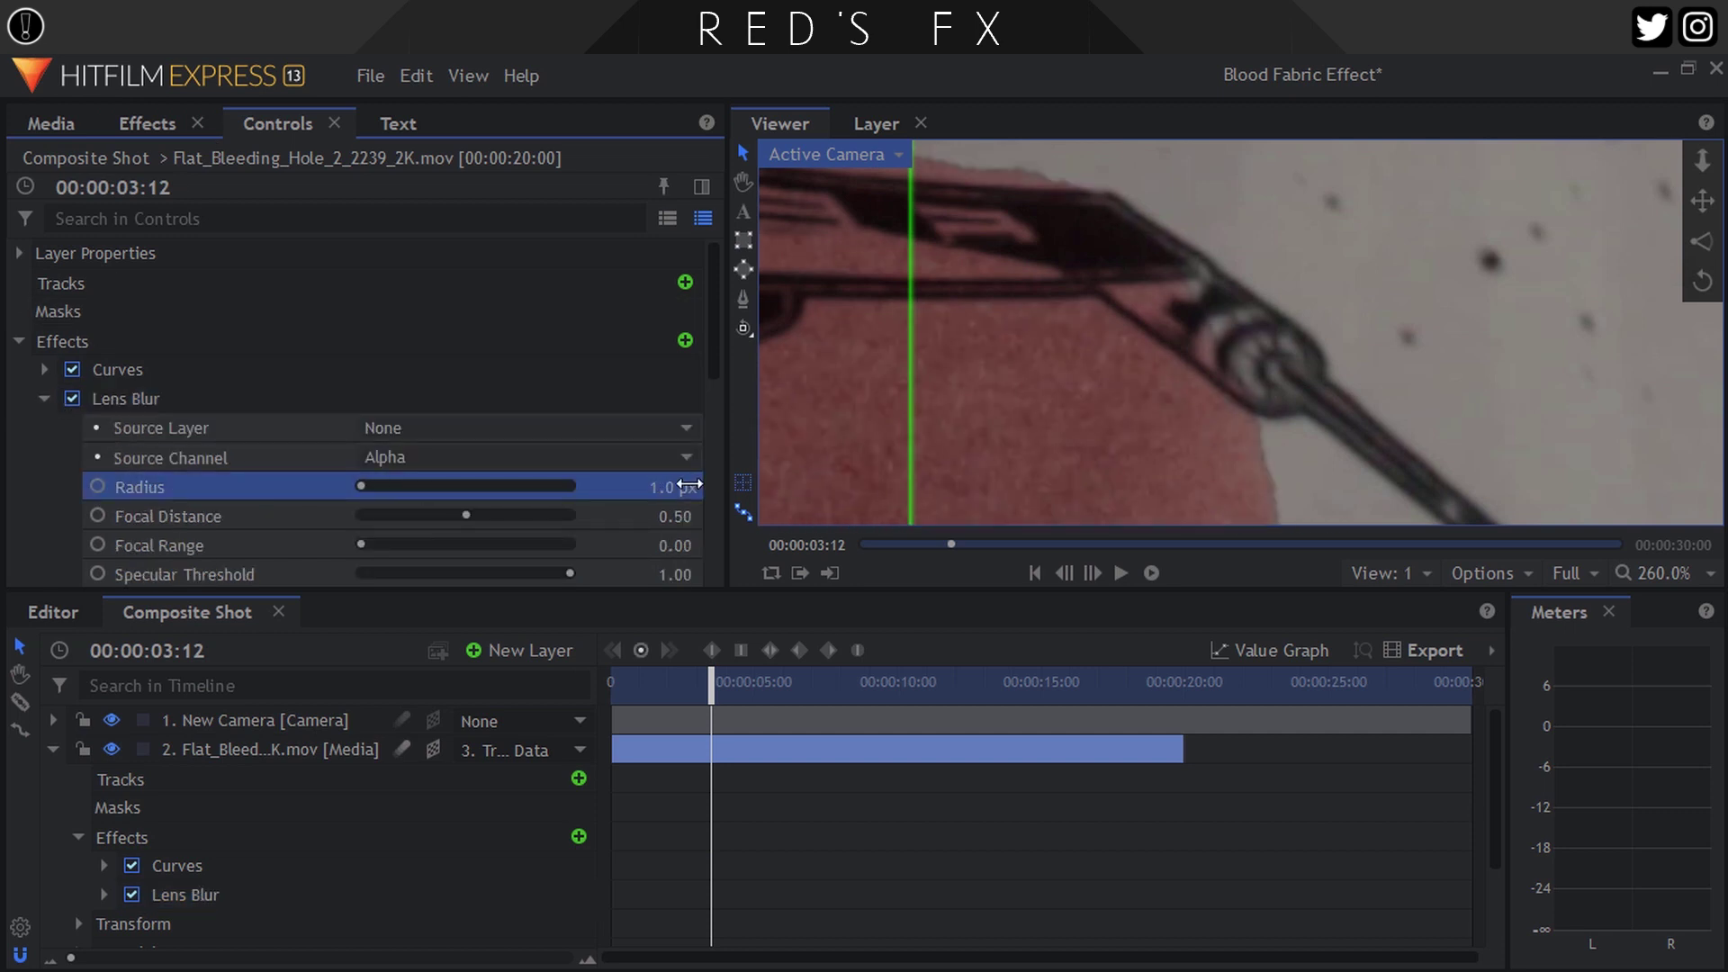
scroll(1231, 274, "up", 3)
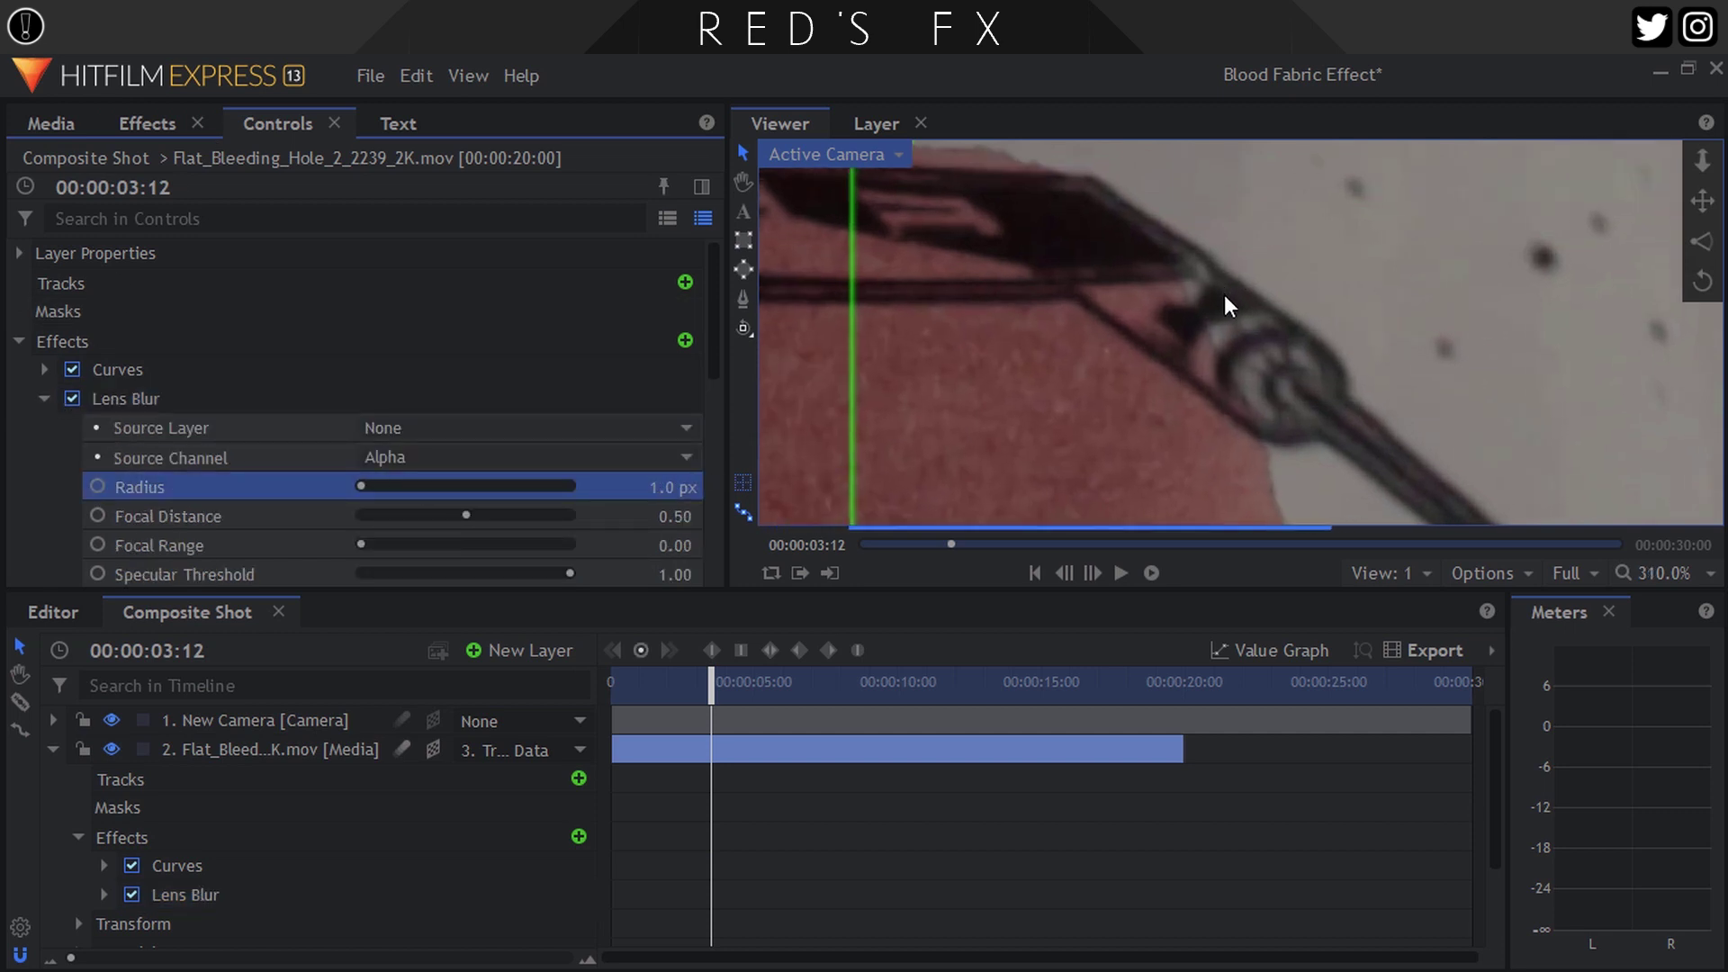
left_click_drag(657, 486, 667, 490)
left_click(668, 489)
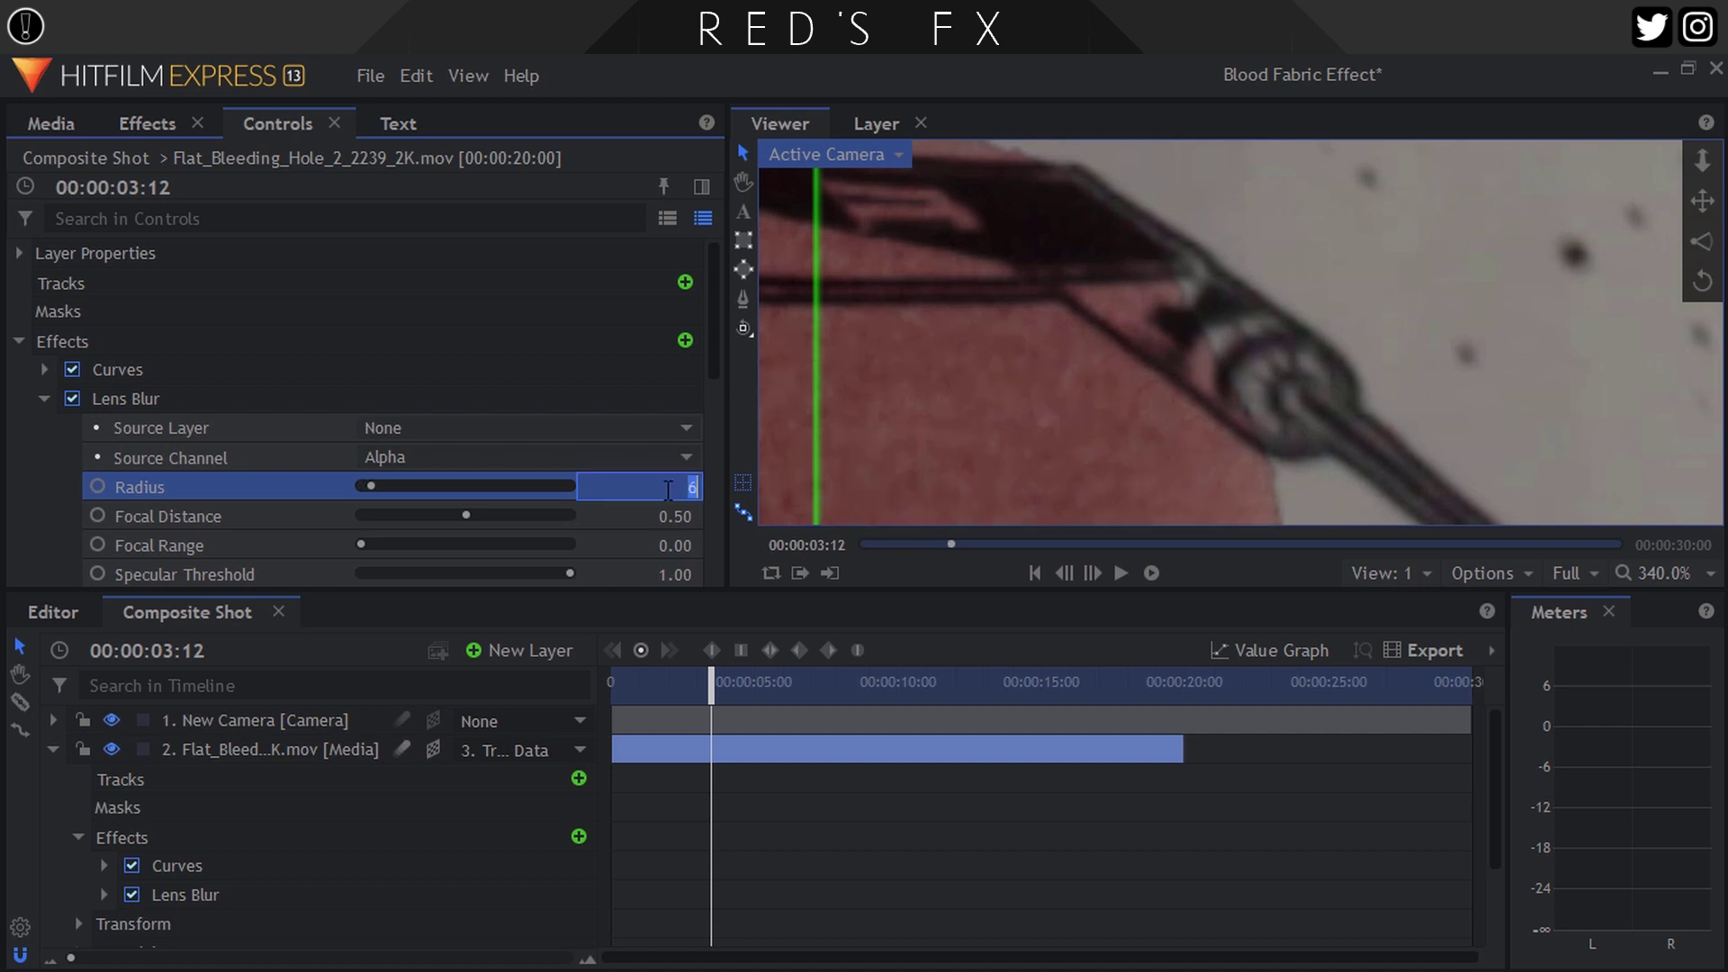
type("4")
key("Return")
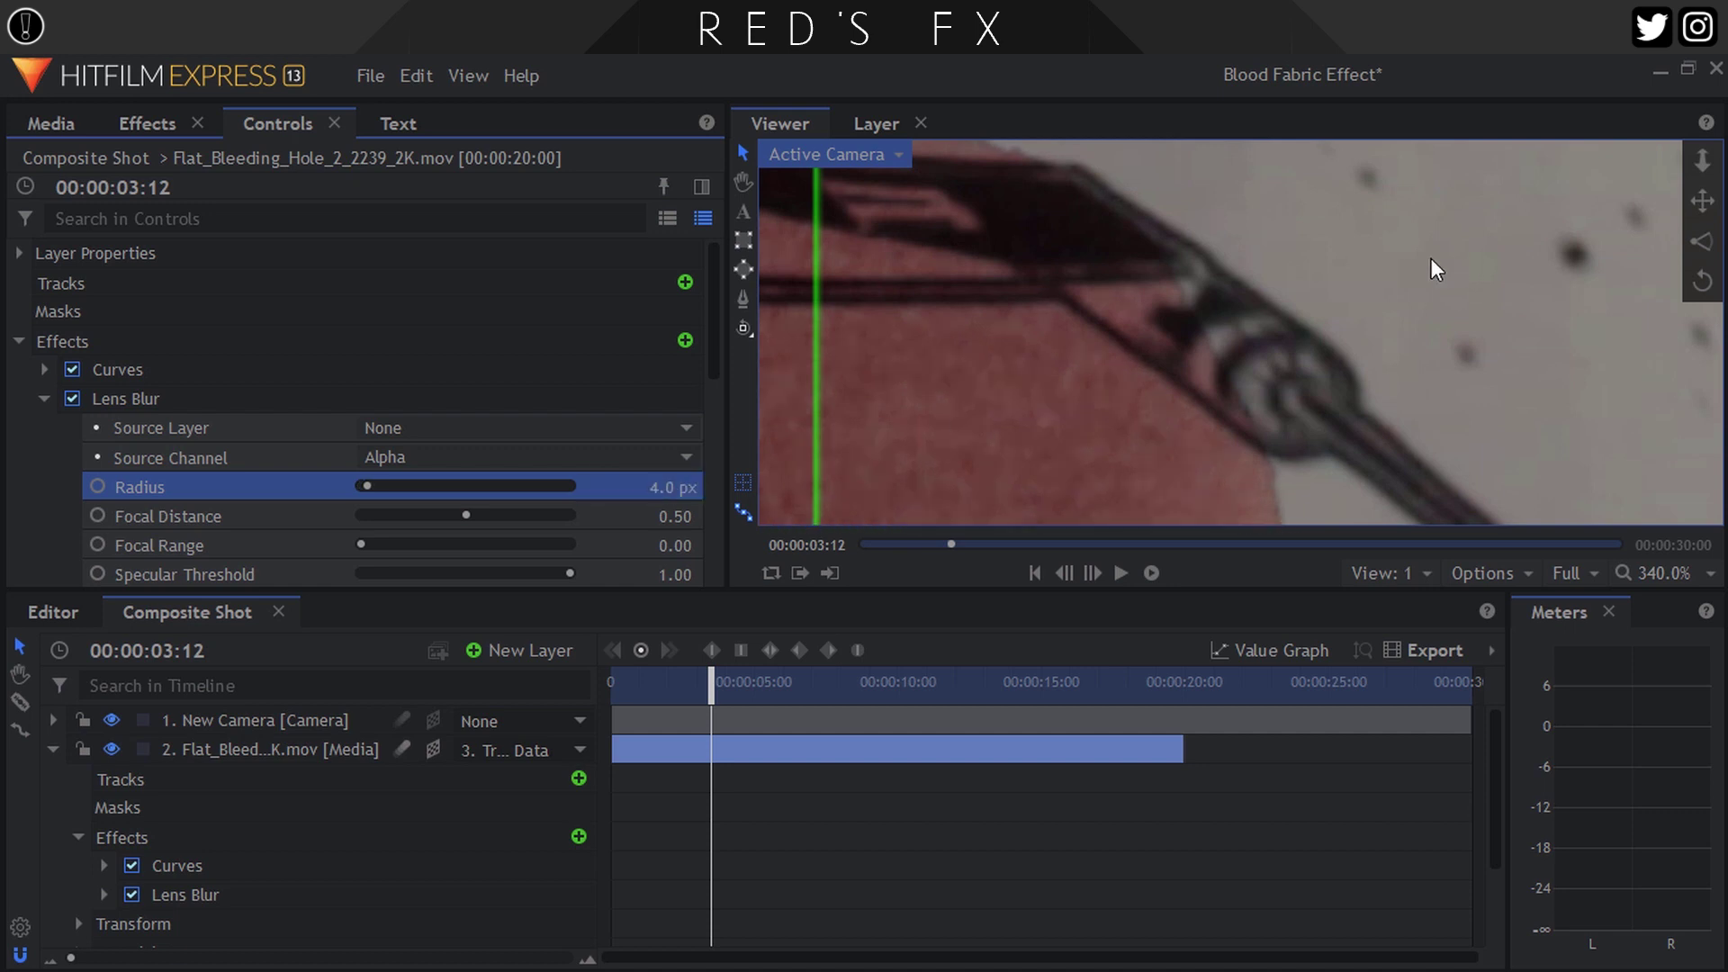
left_click(693, 487)
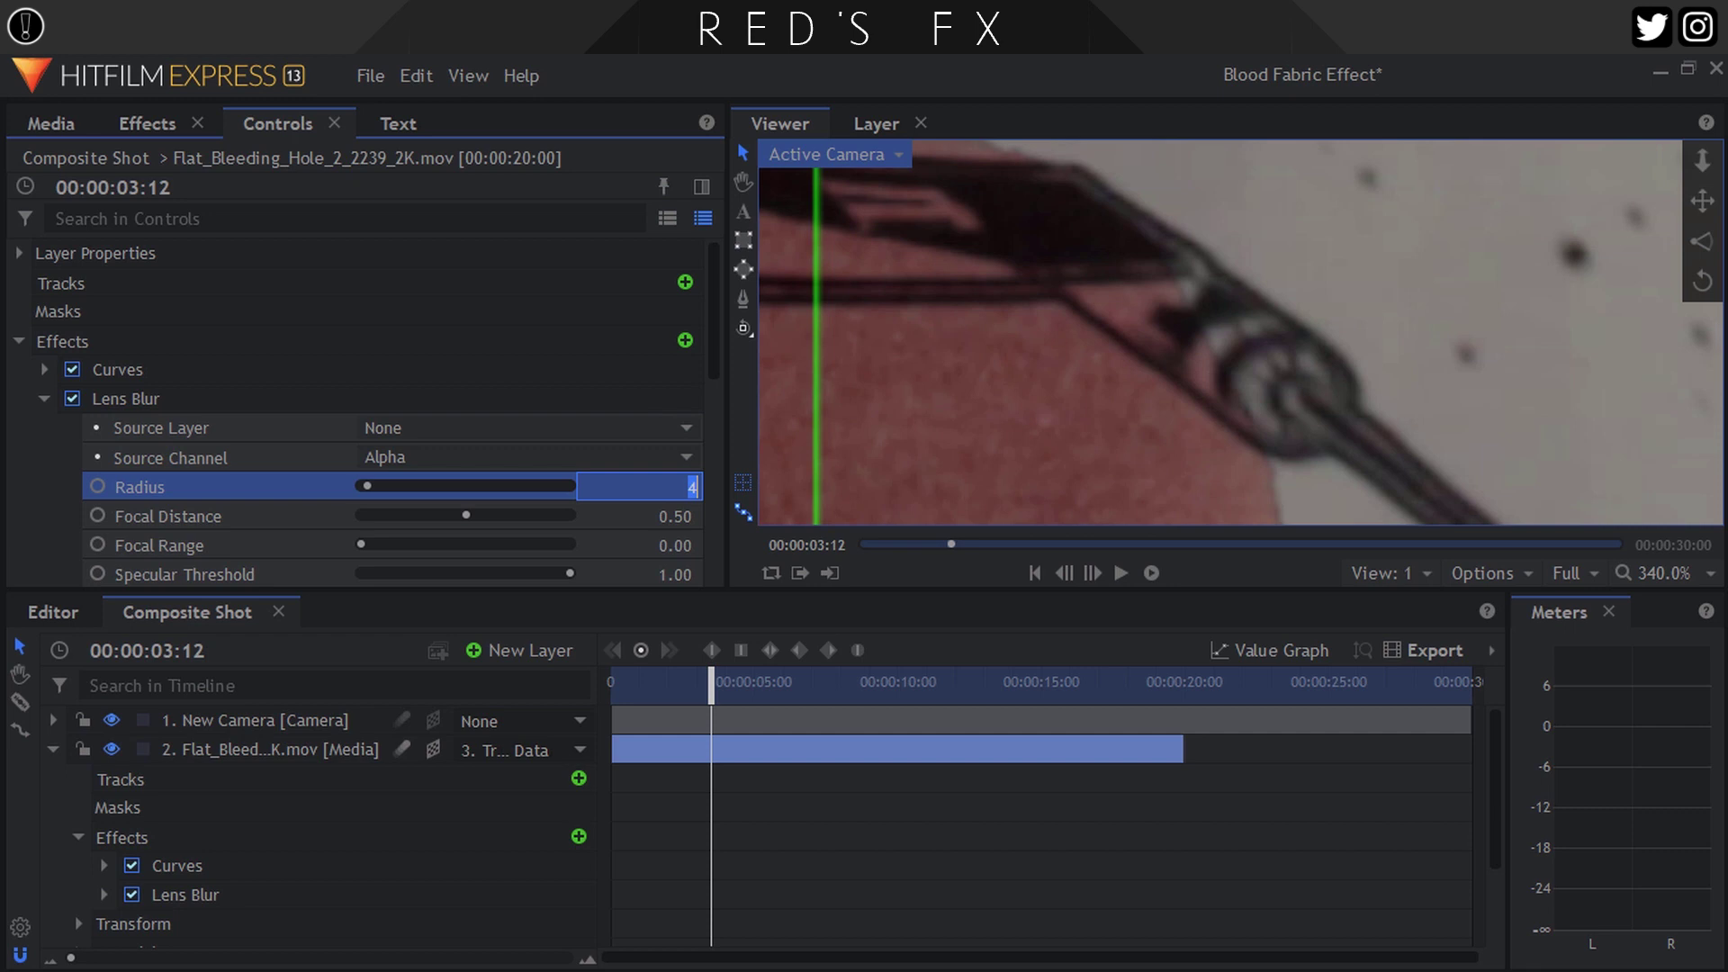
key("Return")
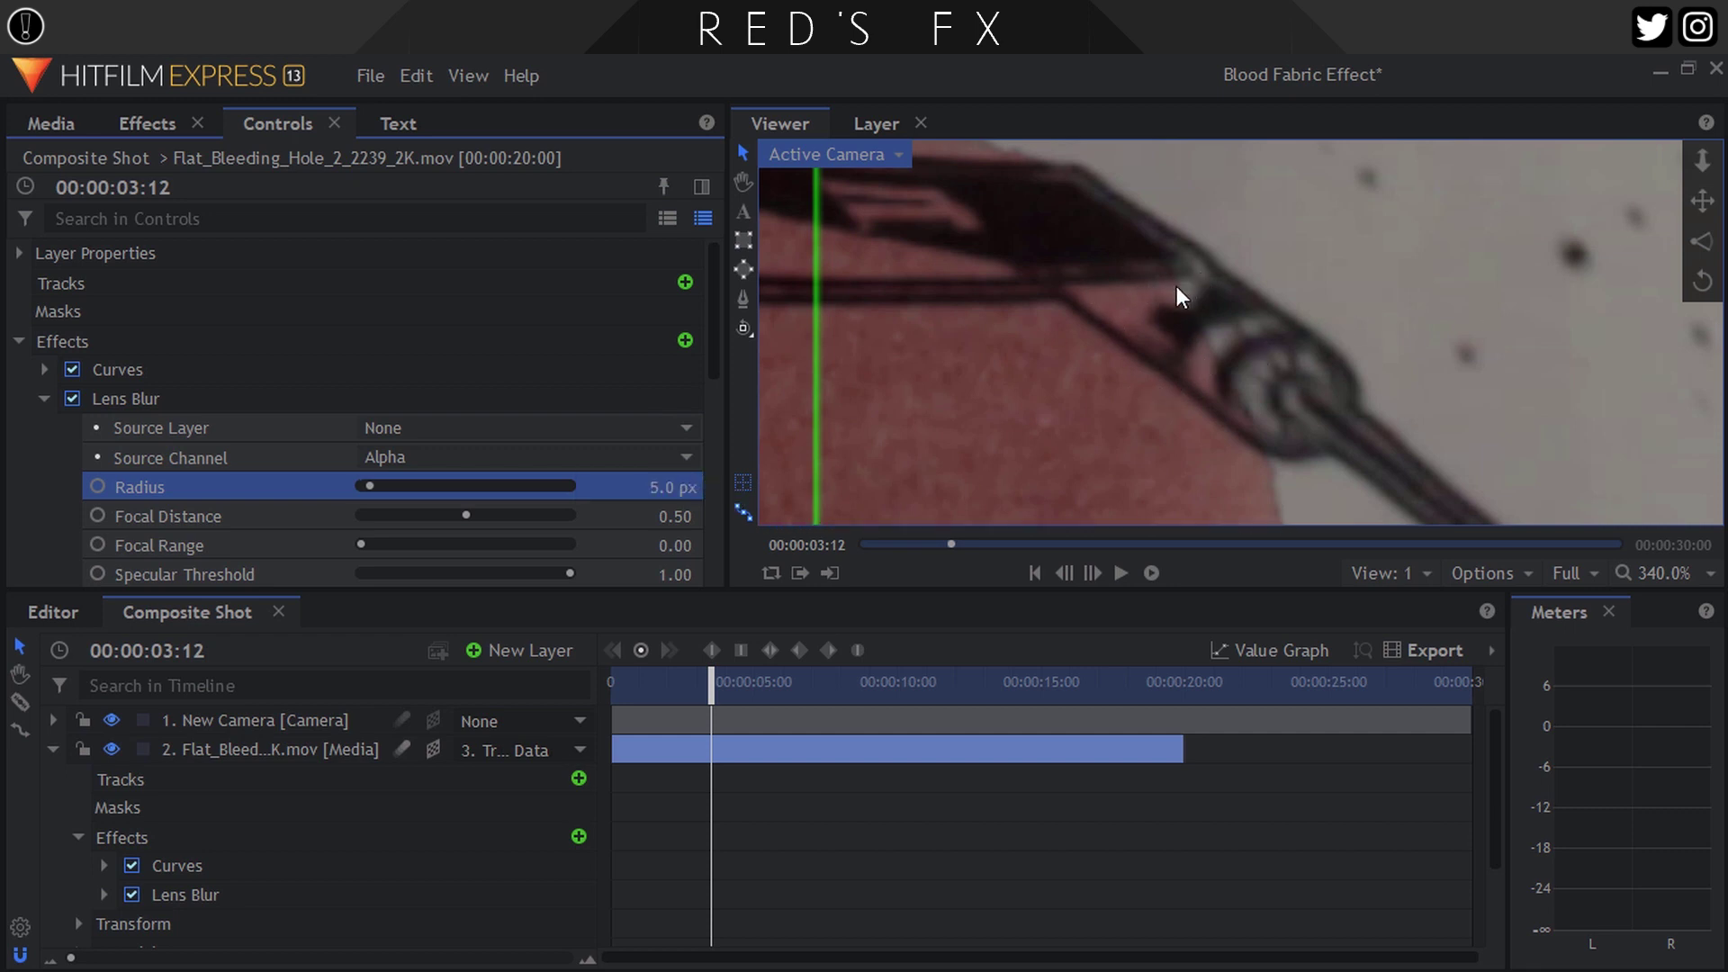
Fit the shot in view, collapse the bleeding-hole layer, and review the tracked stain through to 00:00:06:22
left_click(1683, 573)
left_click(1564, 893)
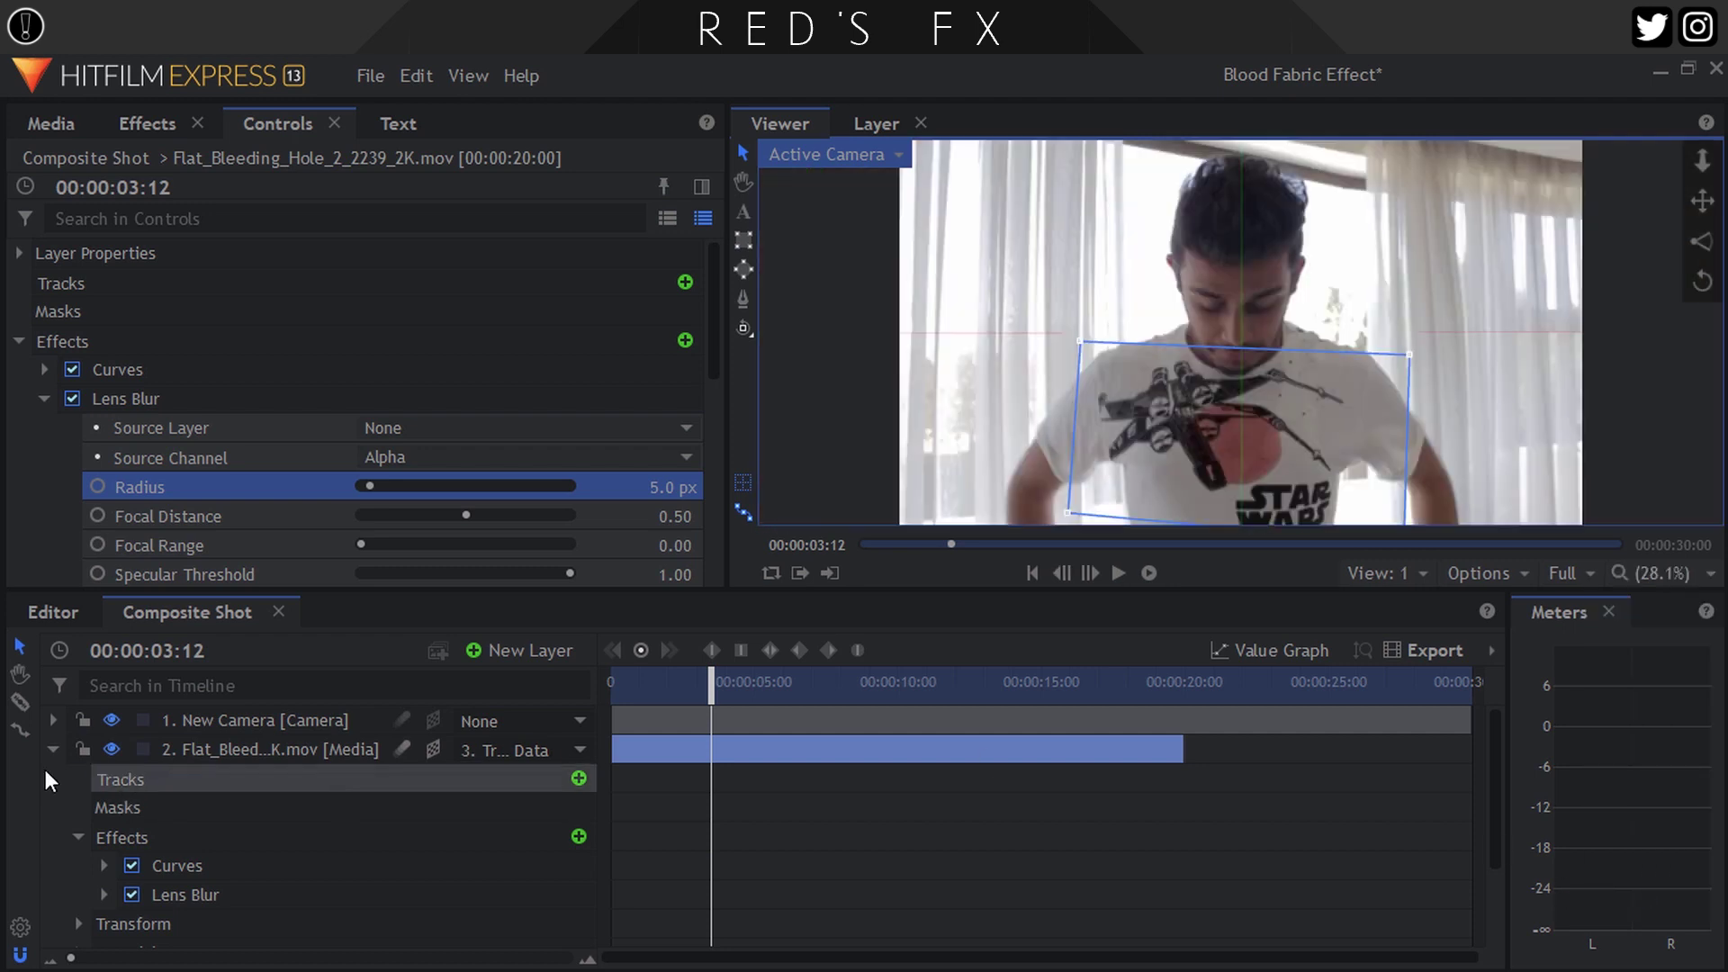
left_click(53, 750)
left_click(165, 883)
left_click_drag(676, 691, 723, 697)
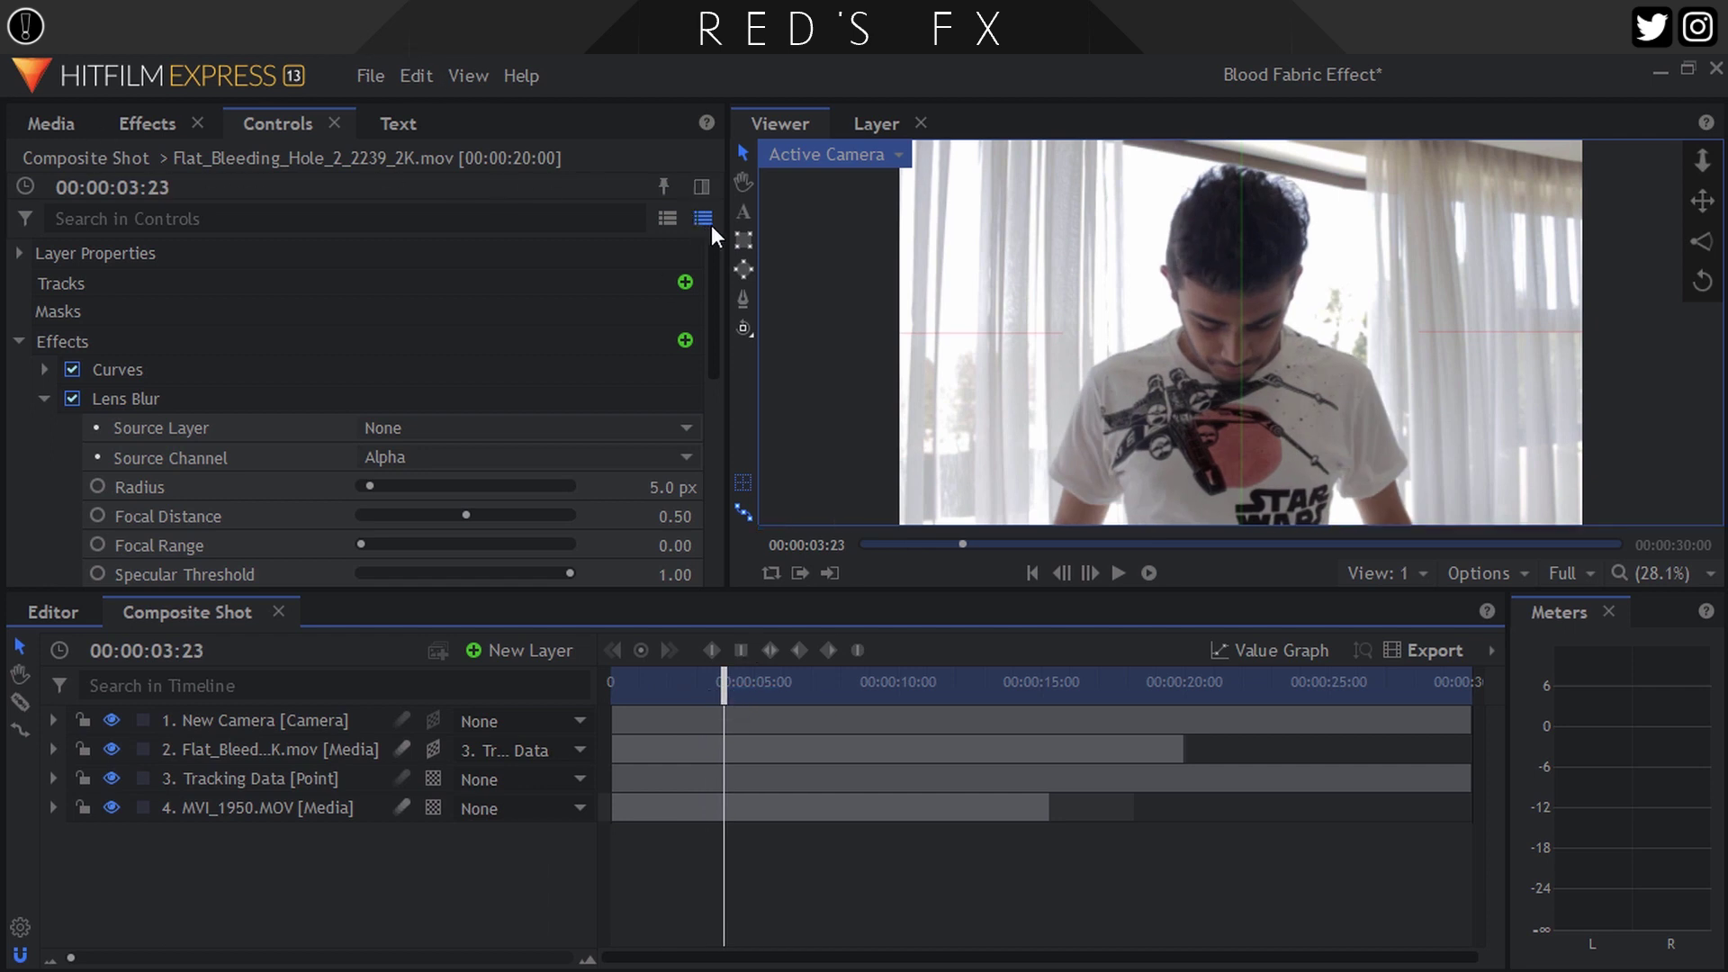
left_click_drag(730, 681, 799, 689)
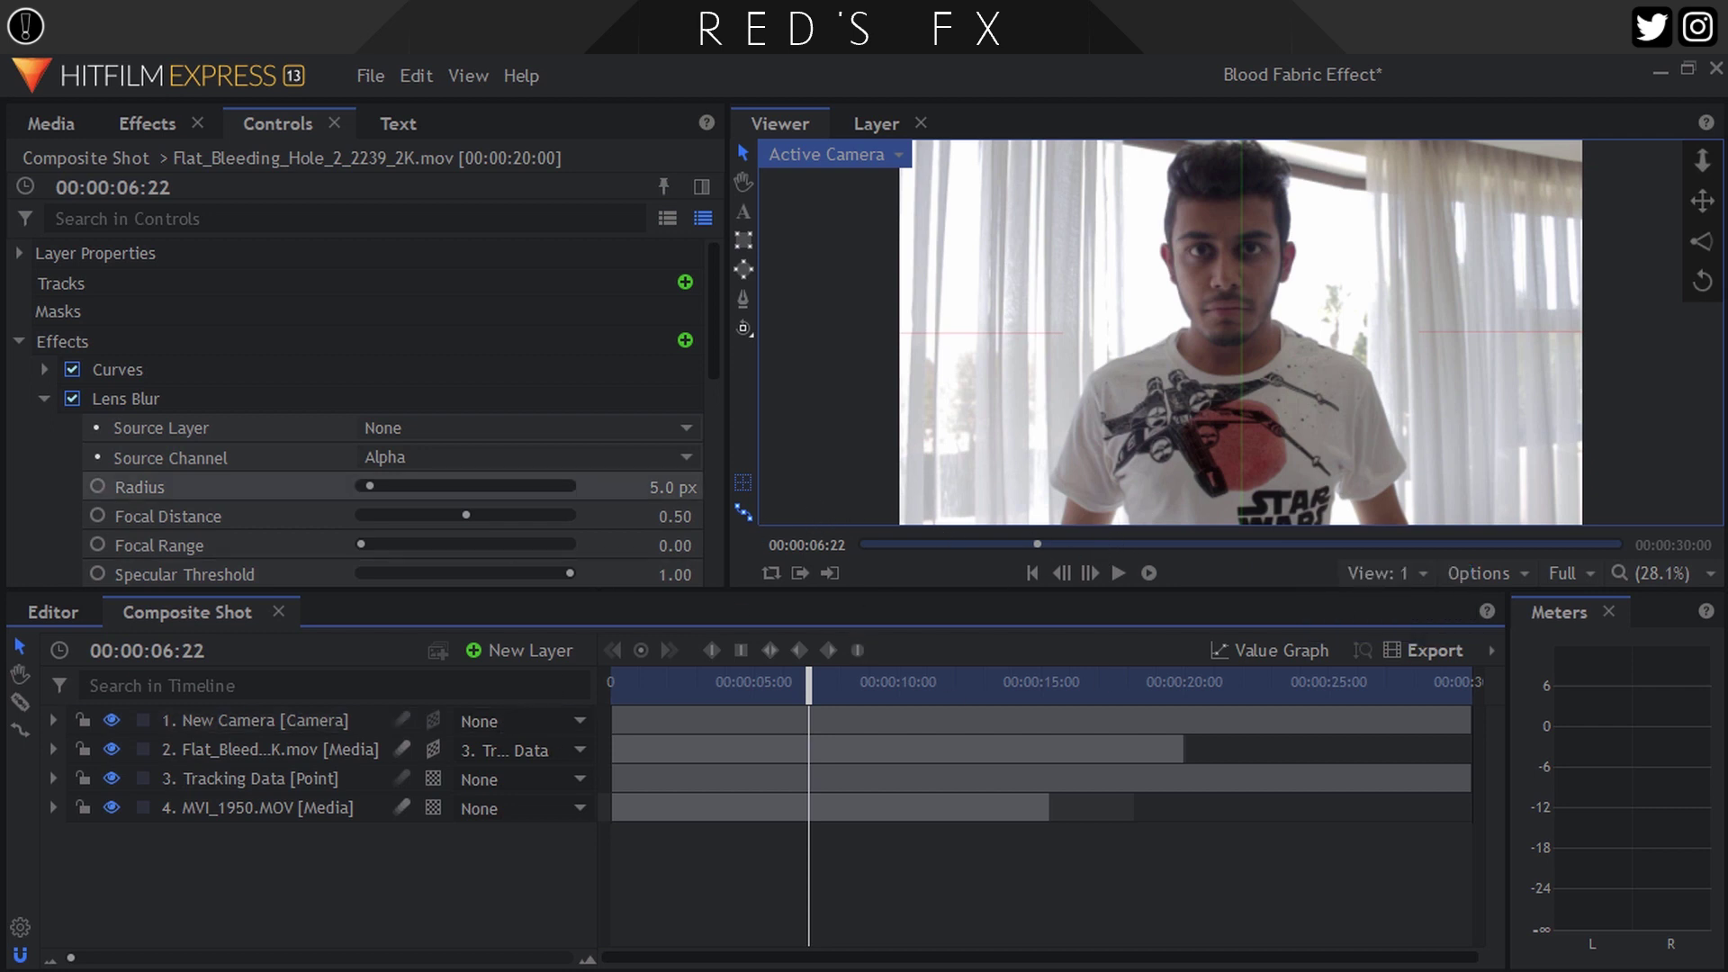
Collapse the bleeding-hole layer's effect and transform settings, and add a Grade layer at the top of the composite shot
left_click(44, 399)
left_click(16, 342)
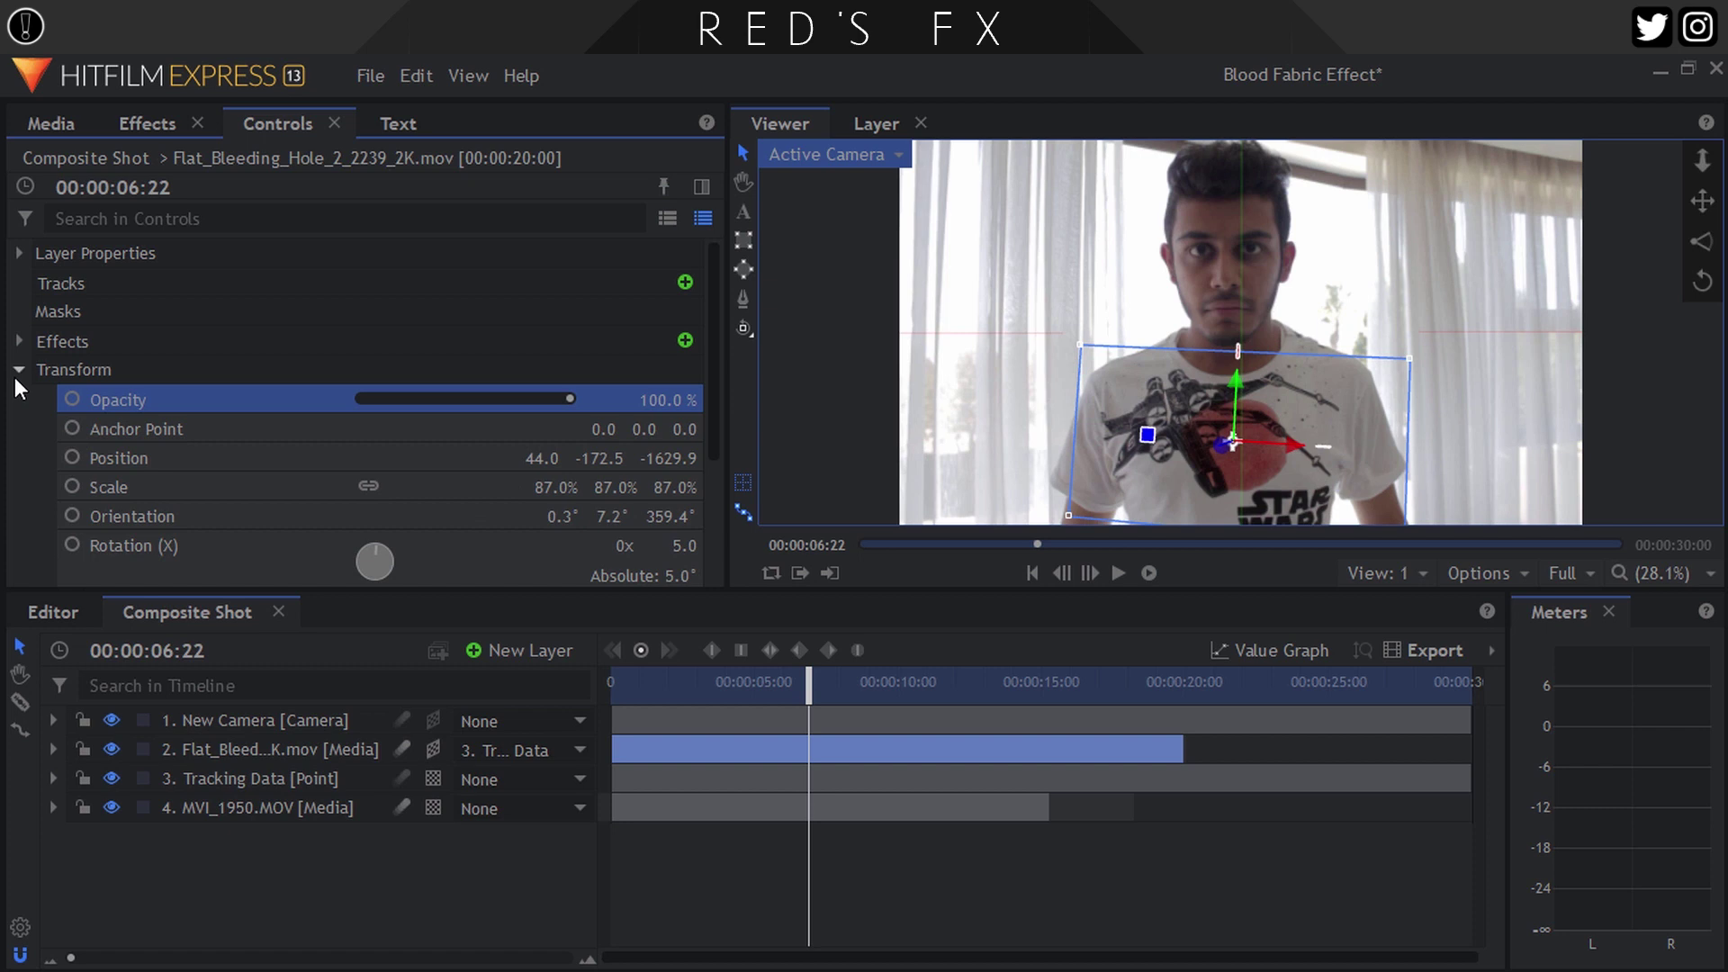
left_click(16, 378)
scroll(1250, 430, "up", 5)
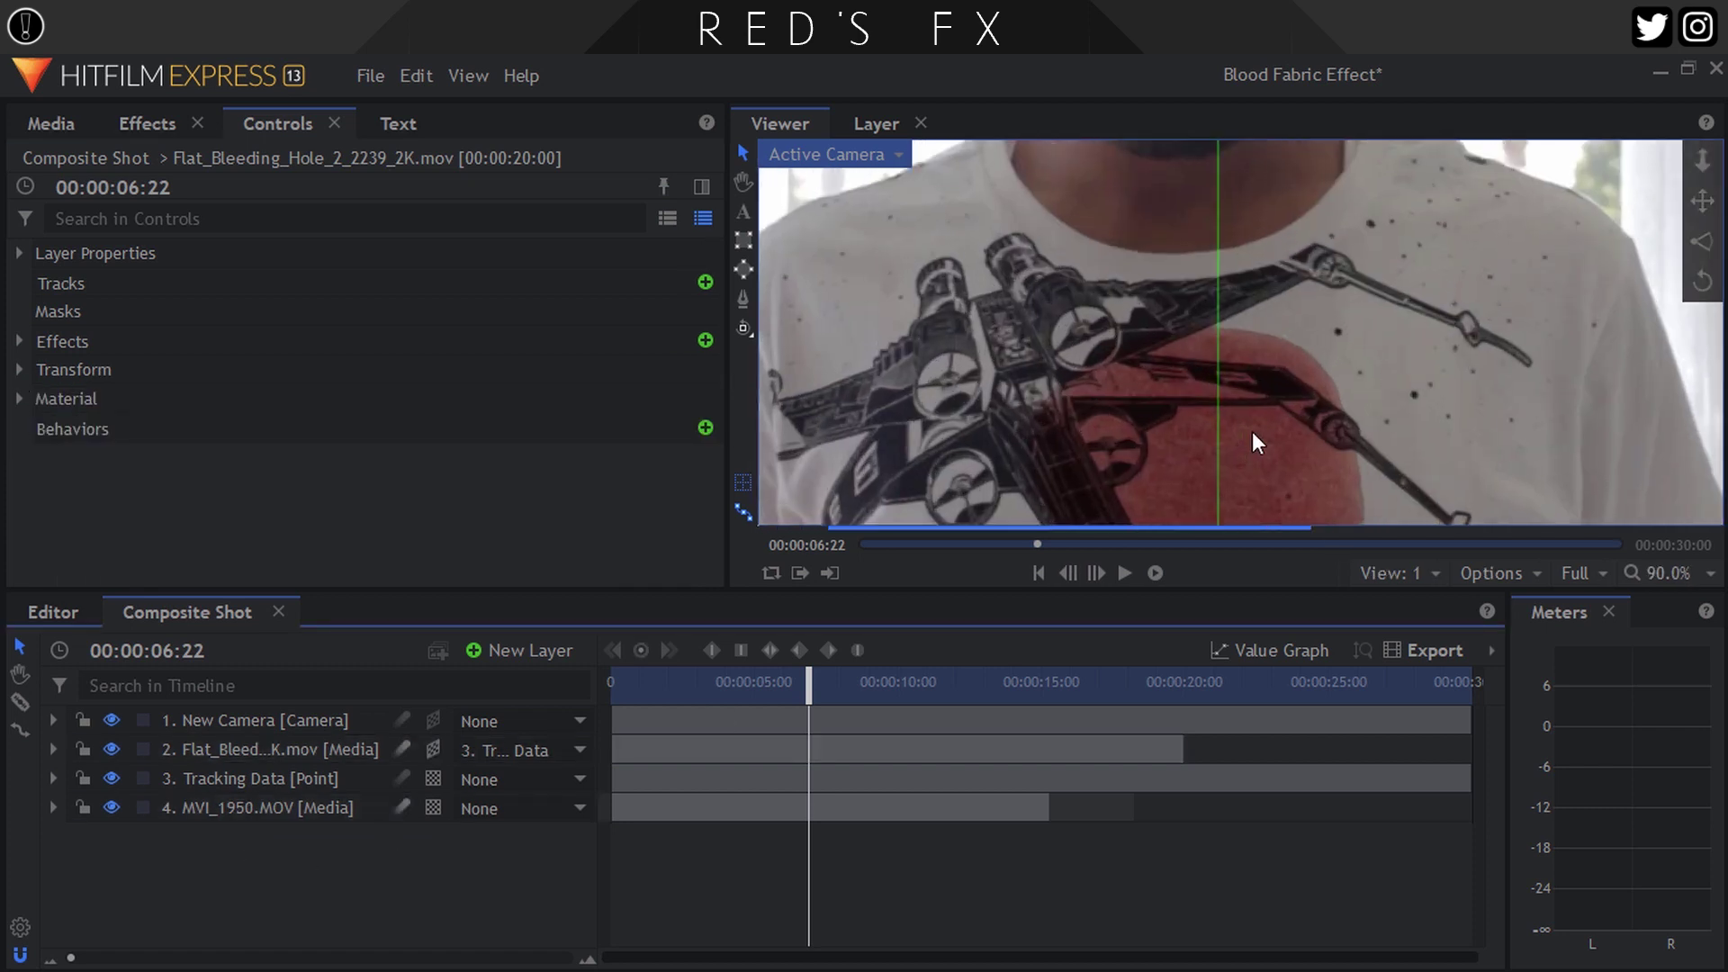
left_click(519, 650)
left_click(513, 754)
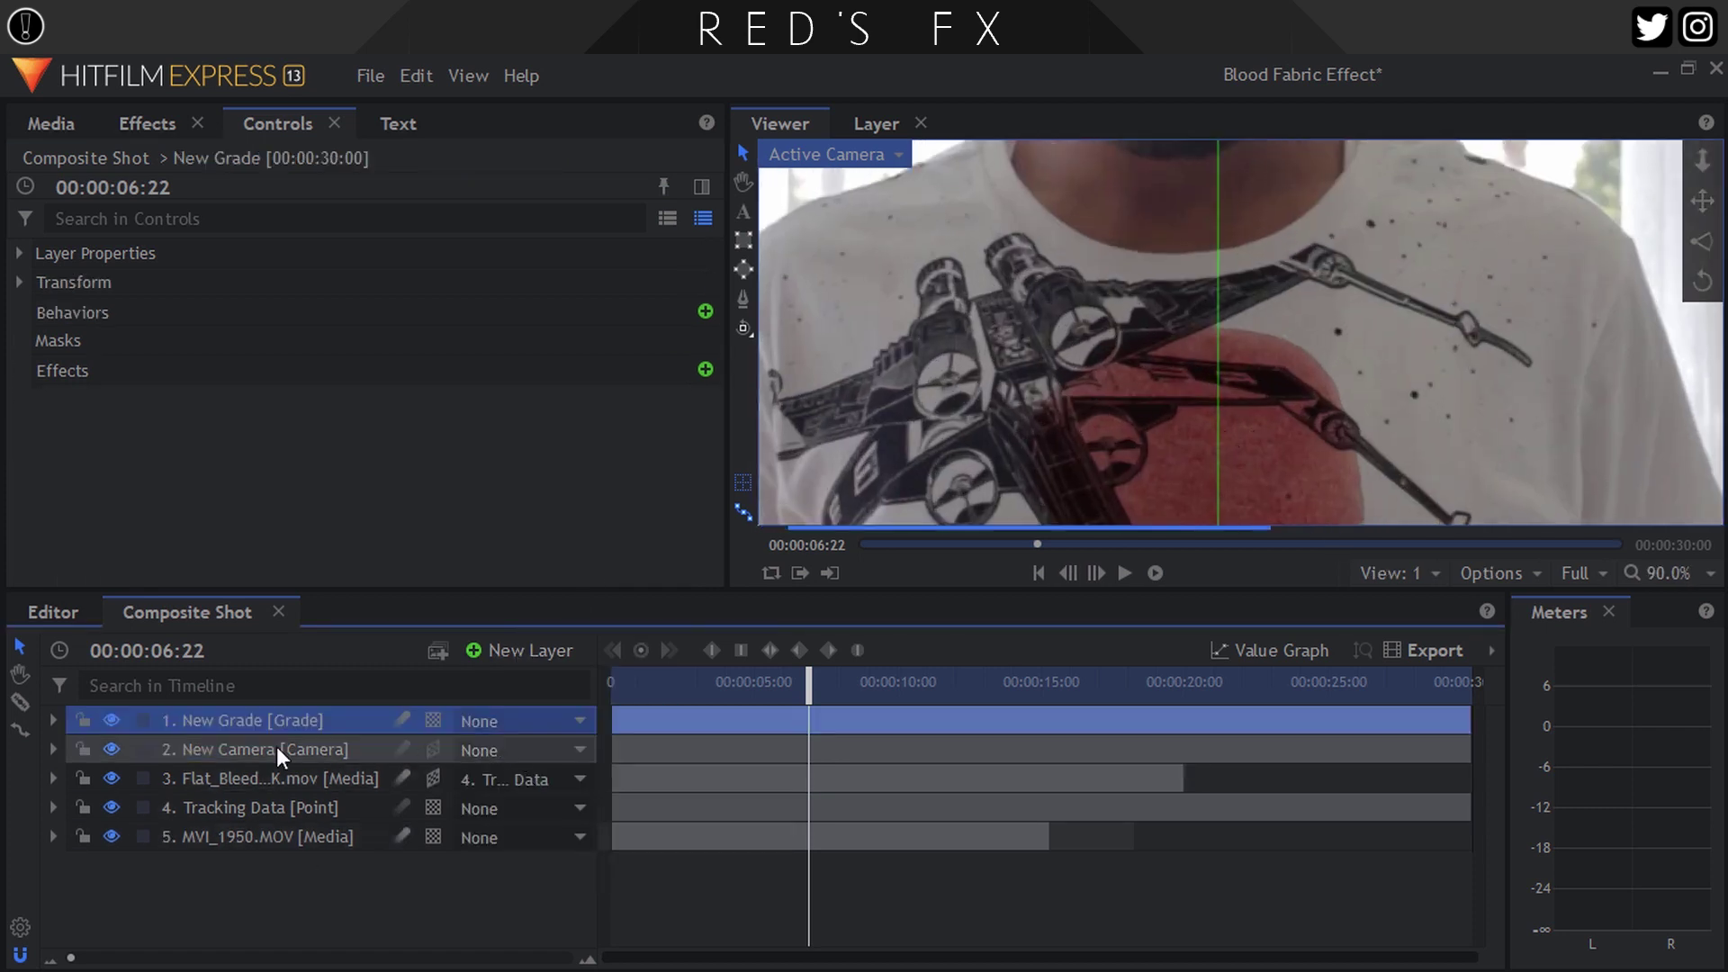
Move the Grade layer directly below the camera layer and apply the Grain effect to it
left_click_drag(218, 732, 230, 767)
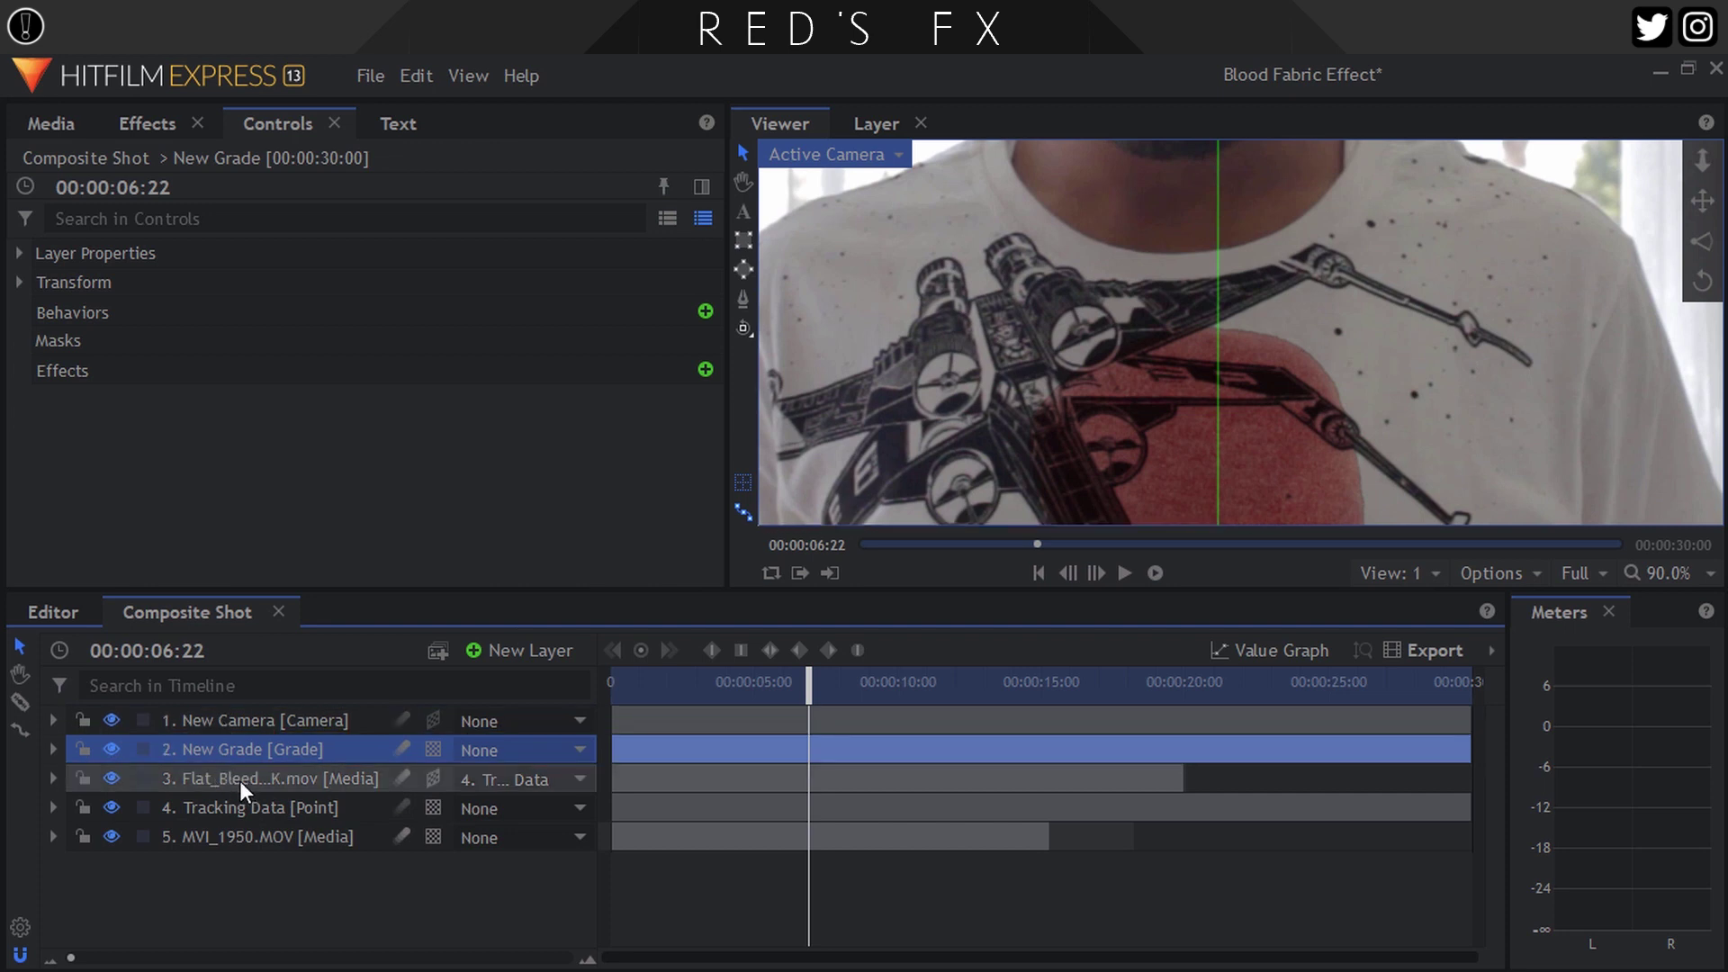
left_click(144, 123)
left_click(132, 162)
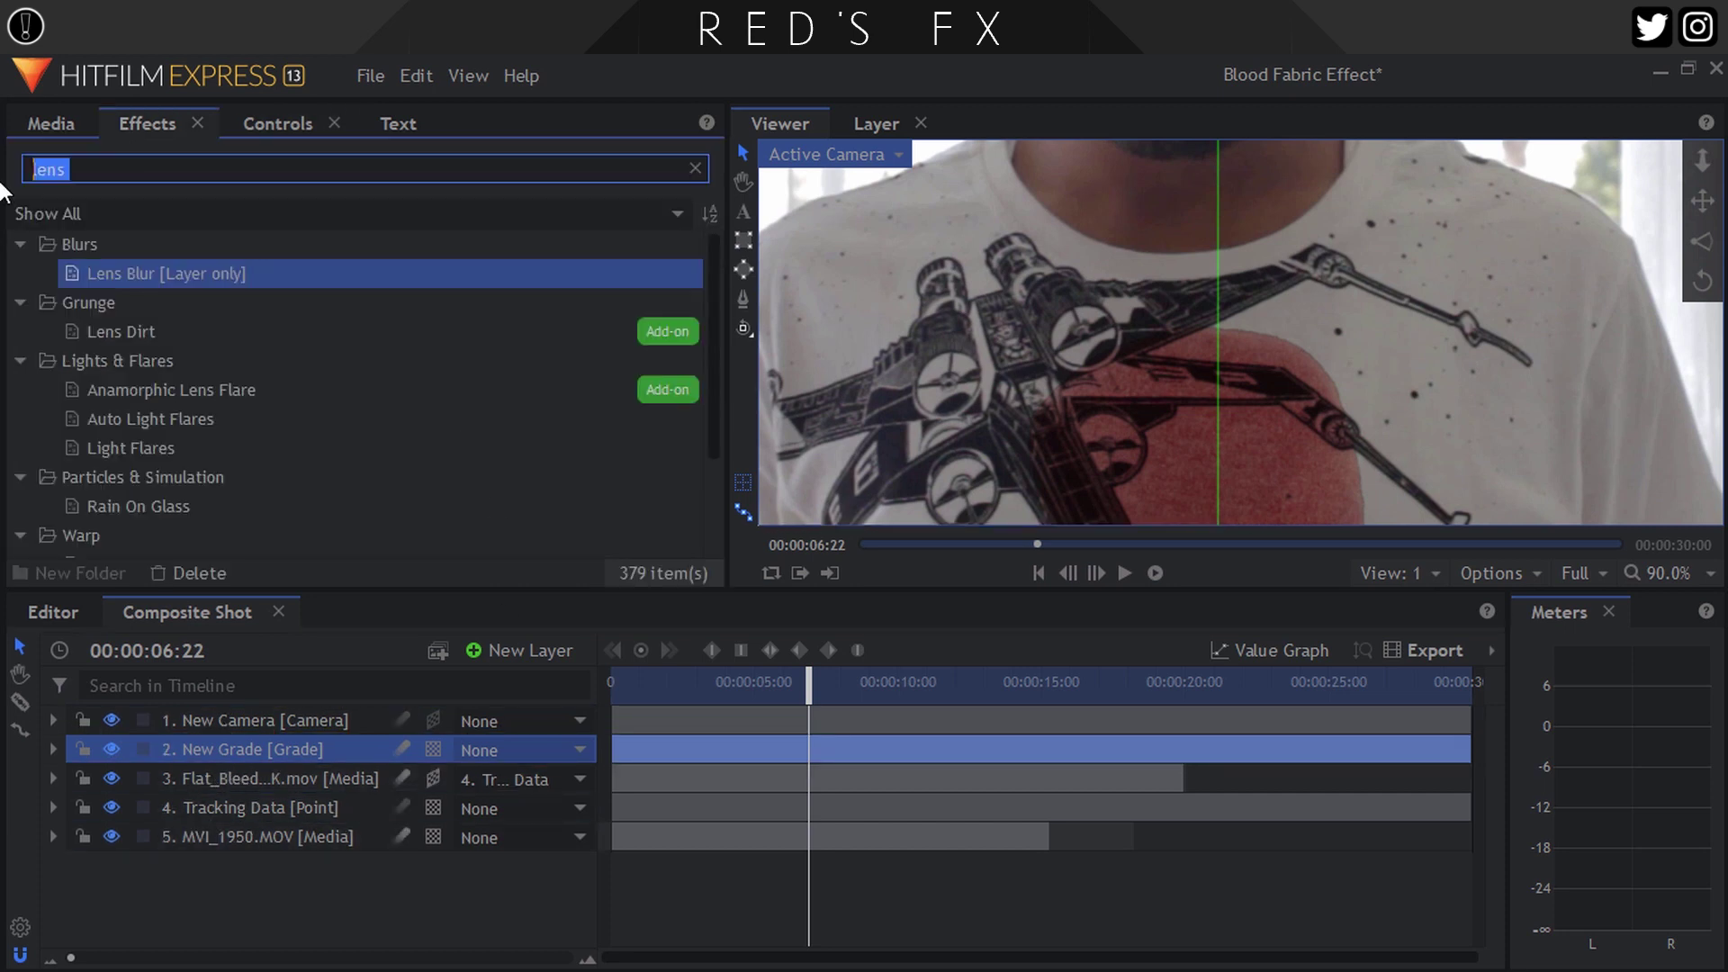
type("grai")
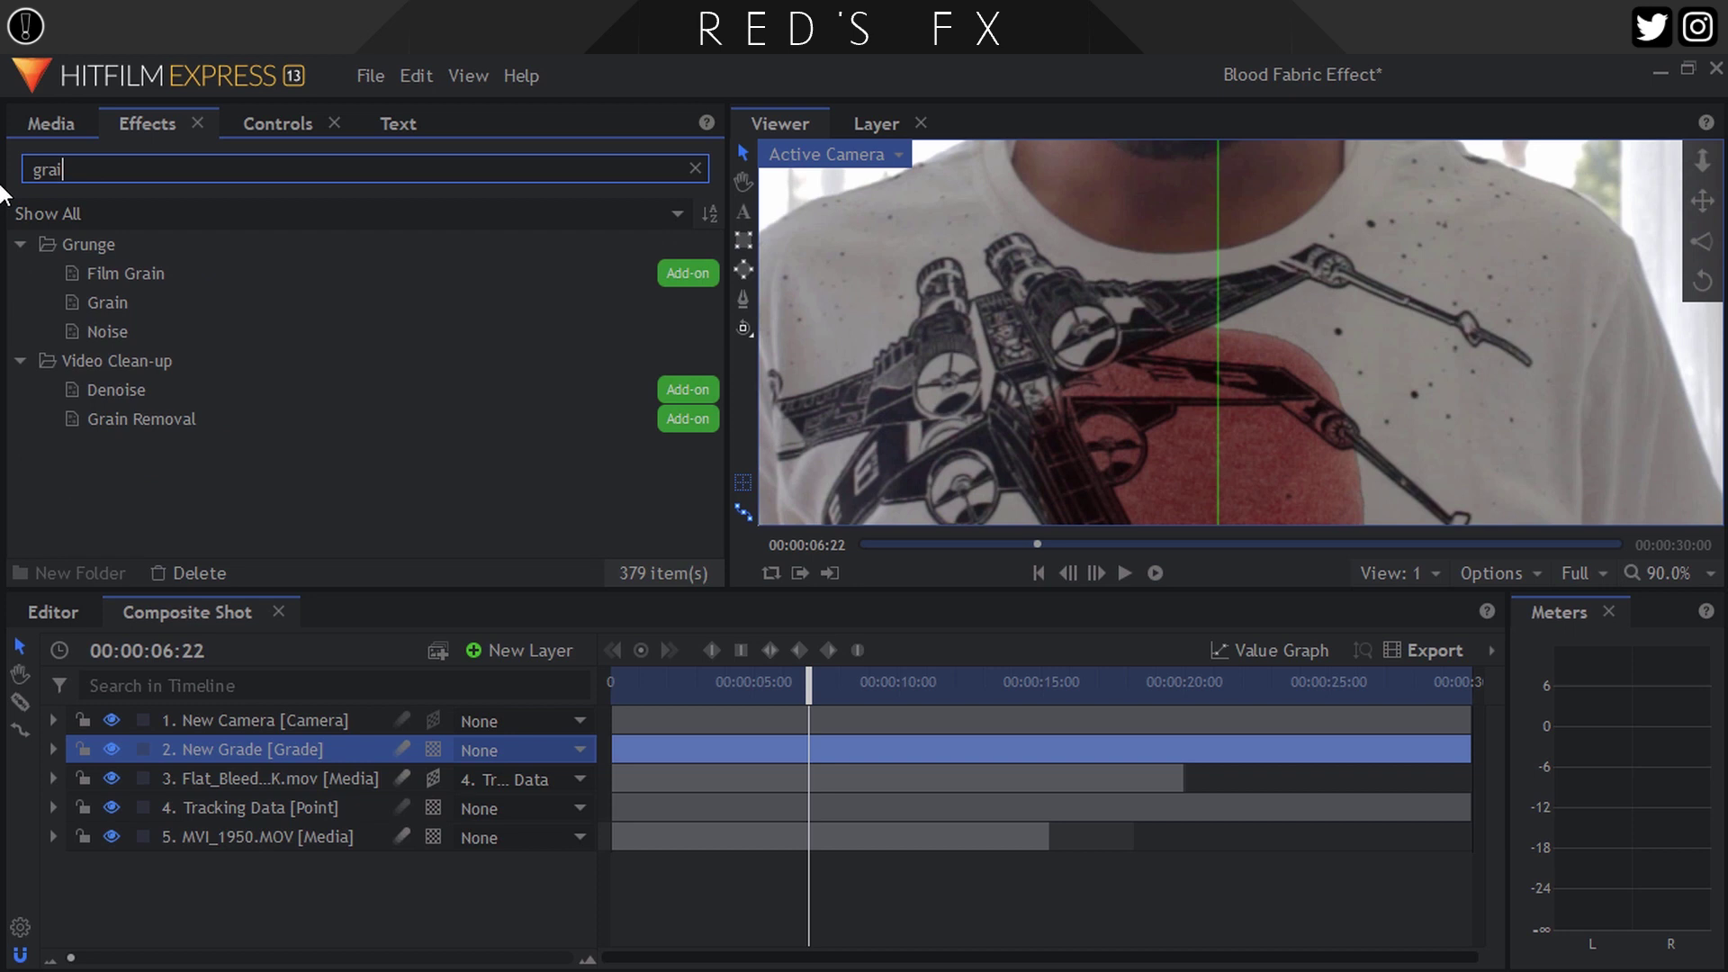
left_click_drag(133, 301, 227, 748)
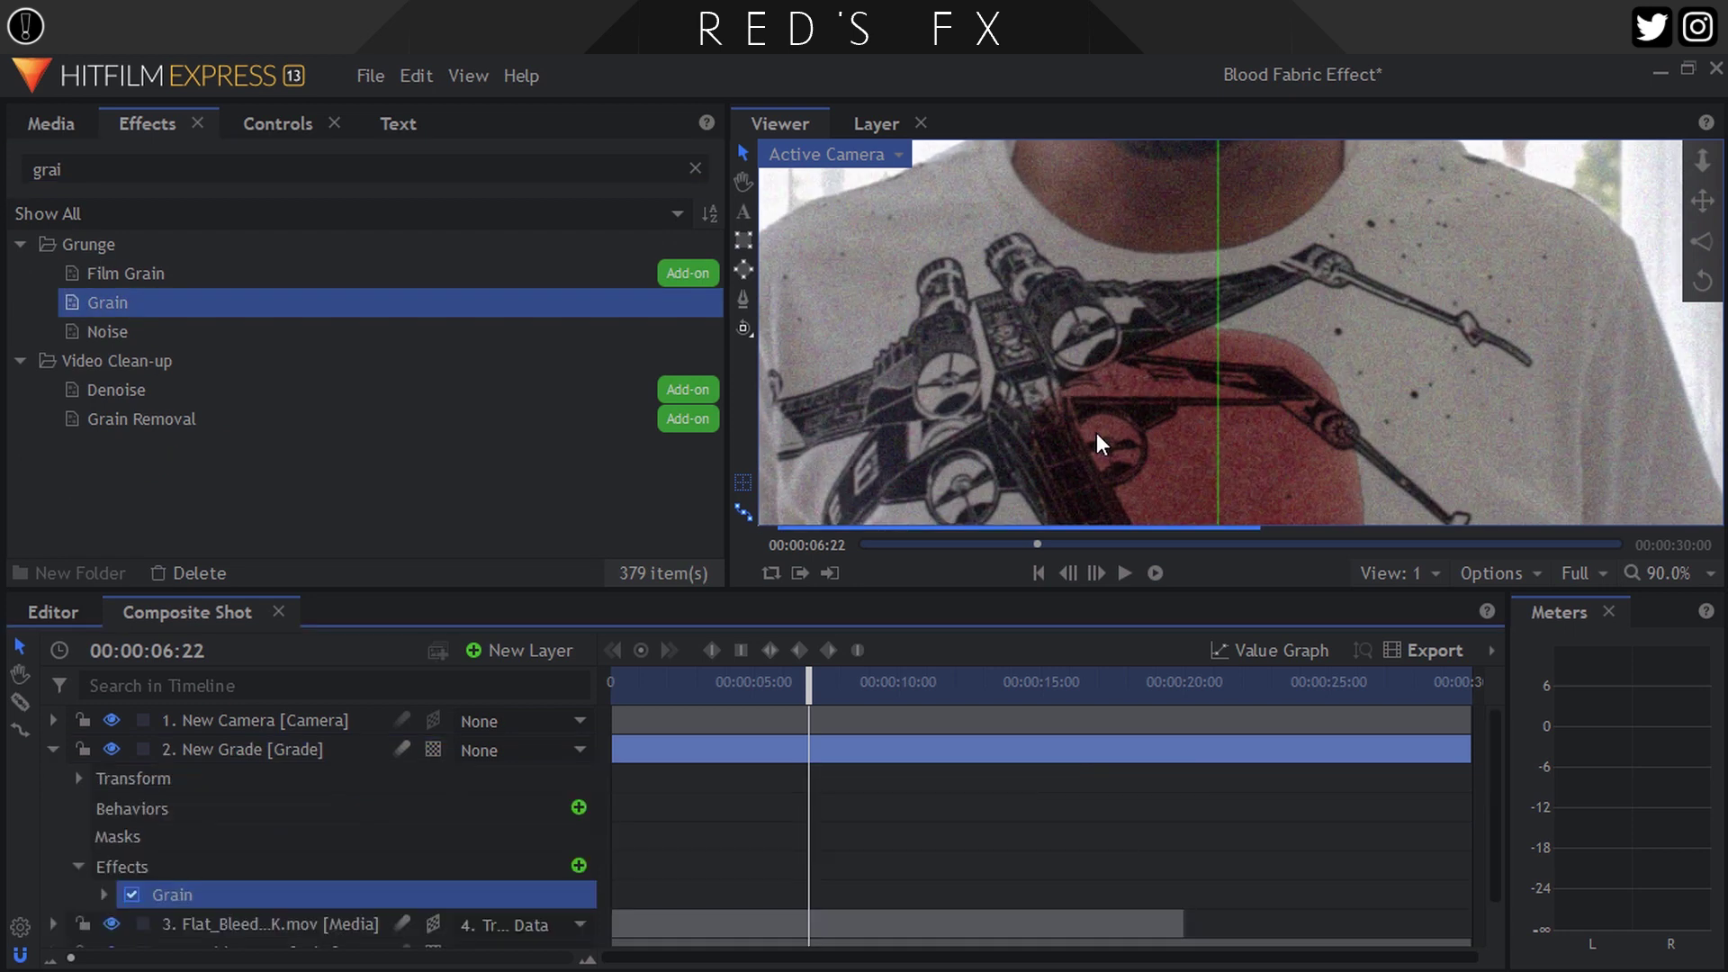
Make the Grade layer's grain monochrome and set its amount to 5
scroll(1028, 456, "up", 4)
left_click(284, 123)
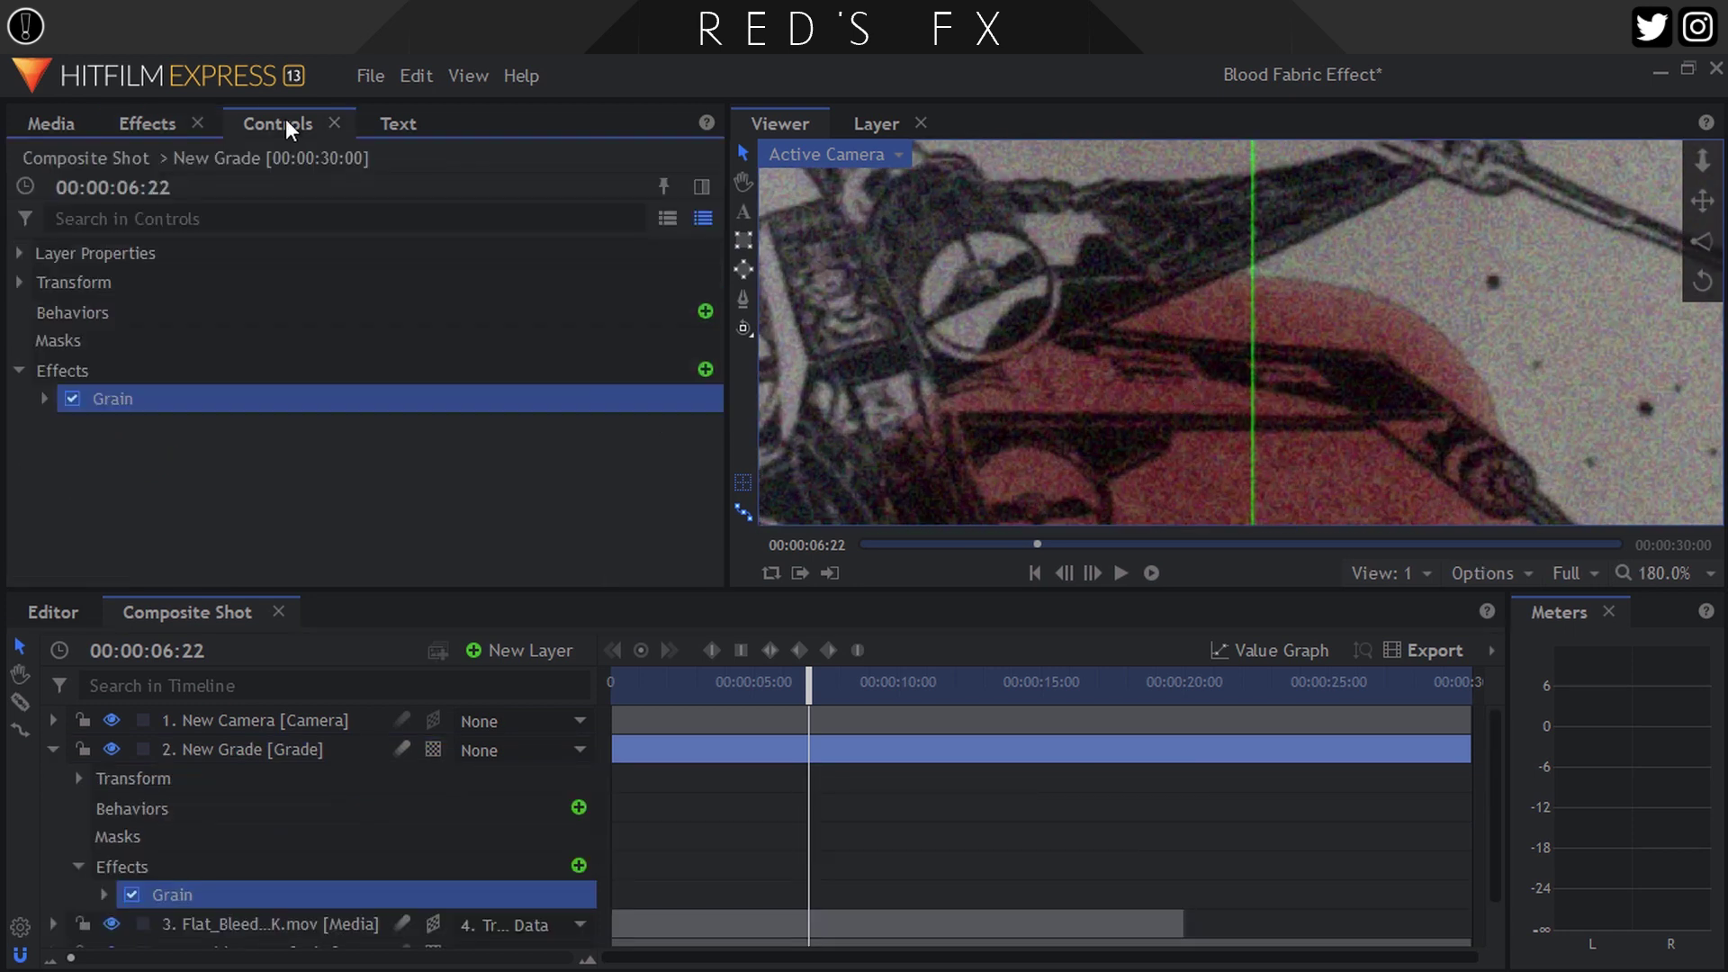
left_click(45, 398)
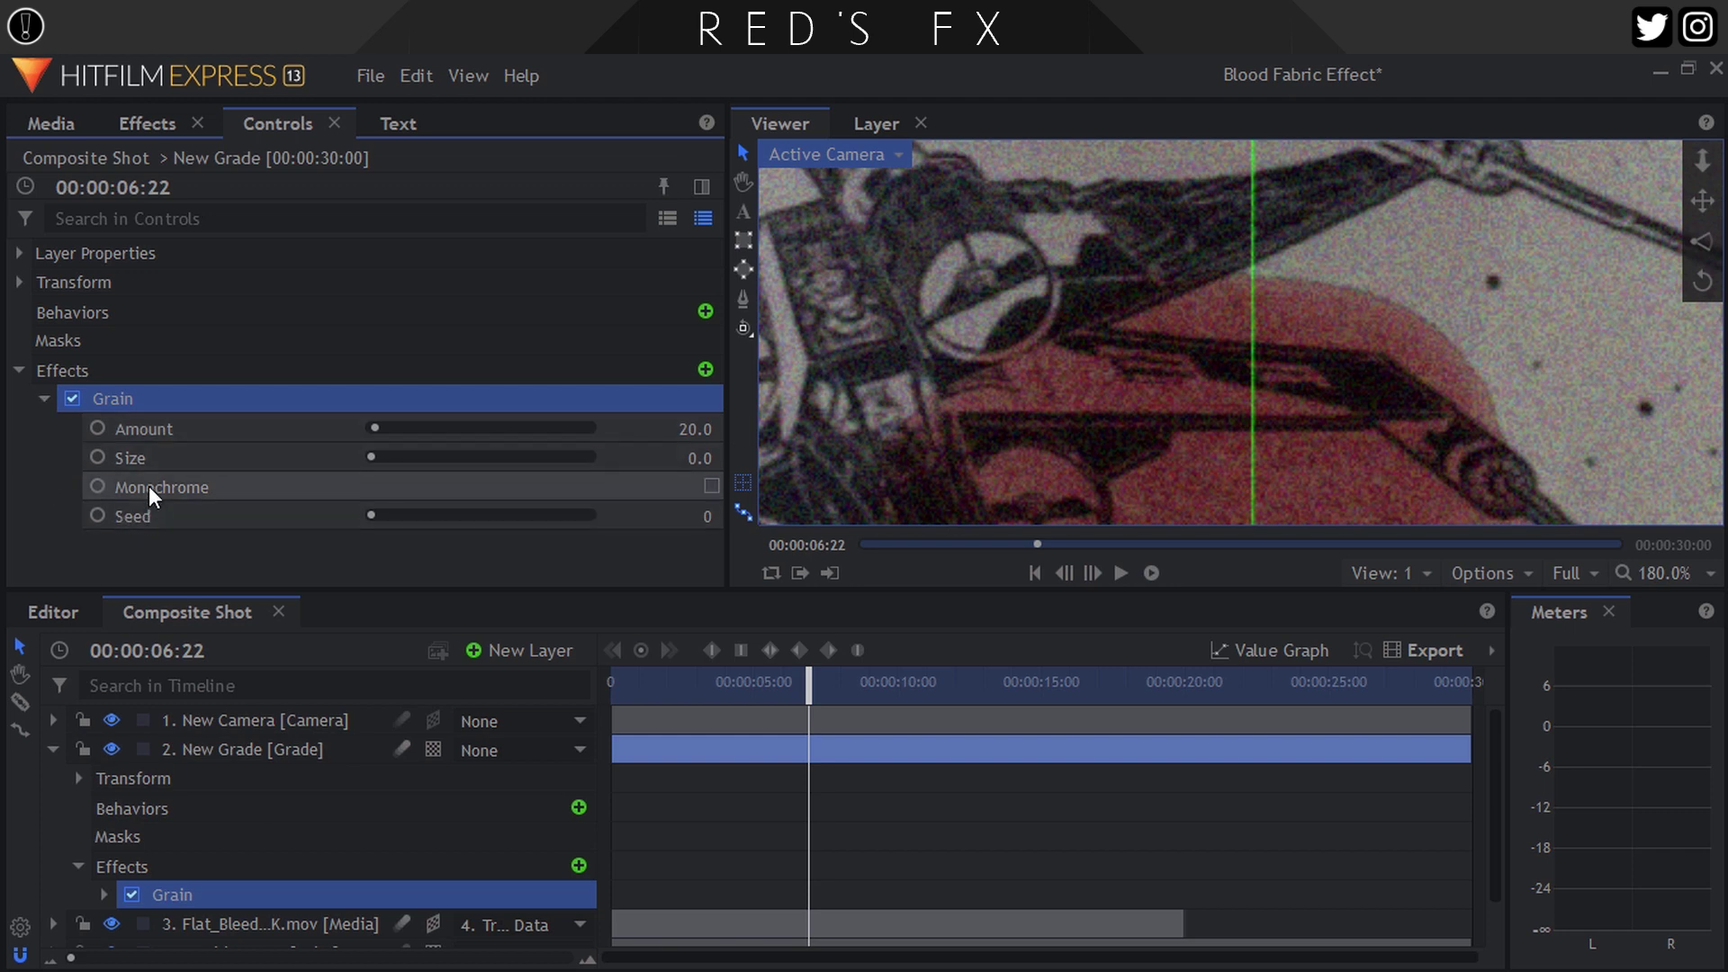
left_click(711, 486)
left_click(695, 428)
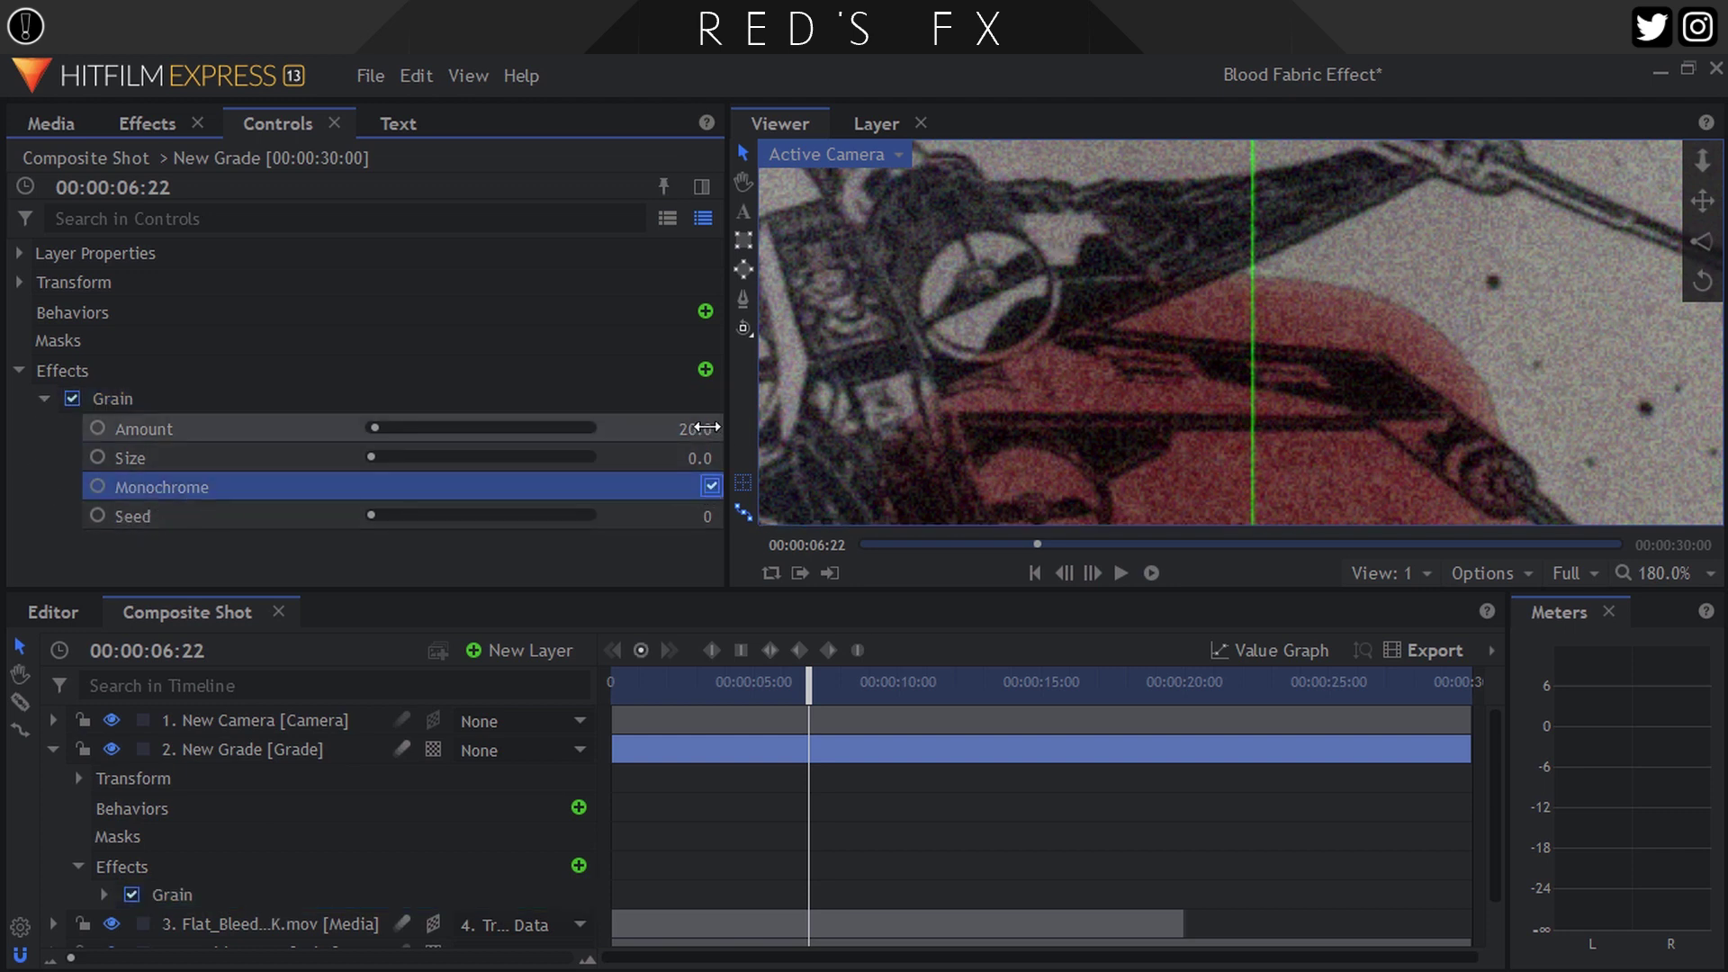
type("5")
key("Return")
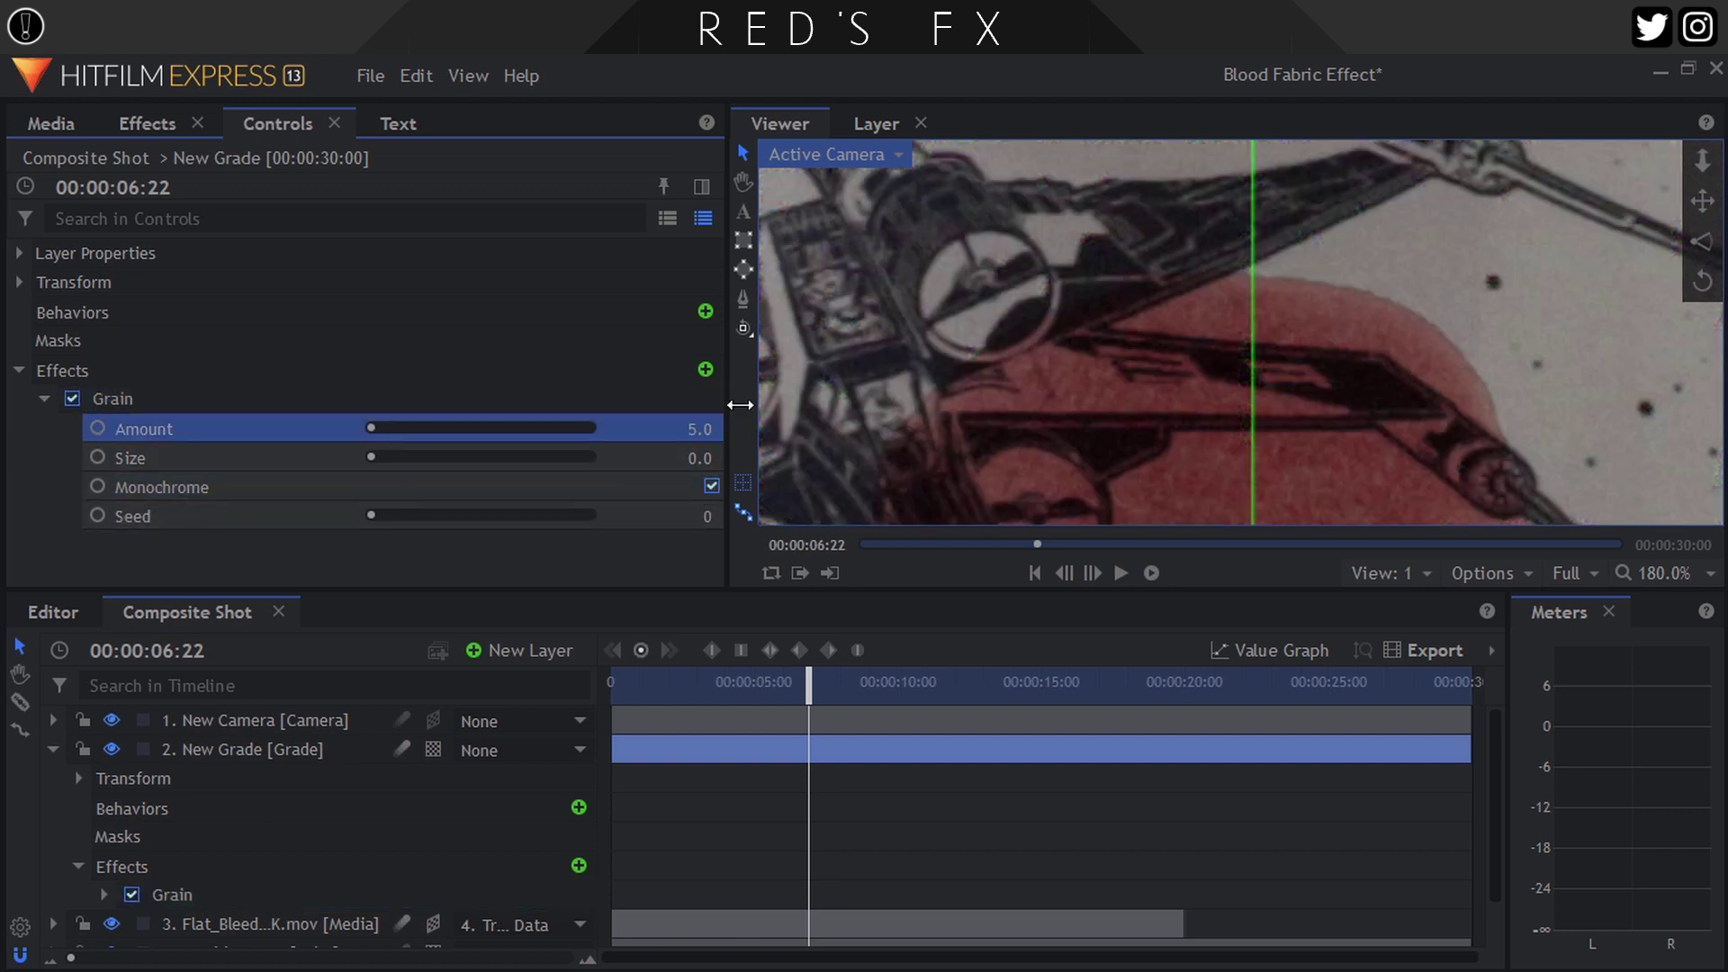
Compare the stain's edge with the Grain effect off and on, fit the shot in view, and collapse the Grain settings
scroll(1539, 335, "up", 3)
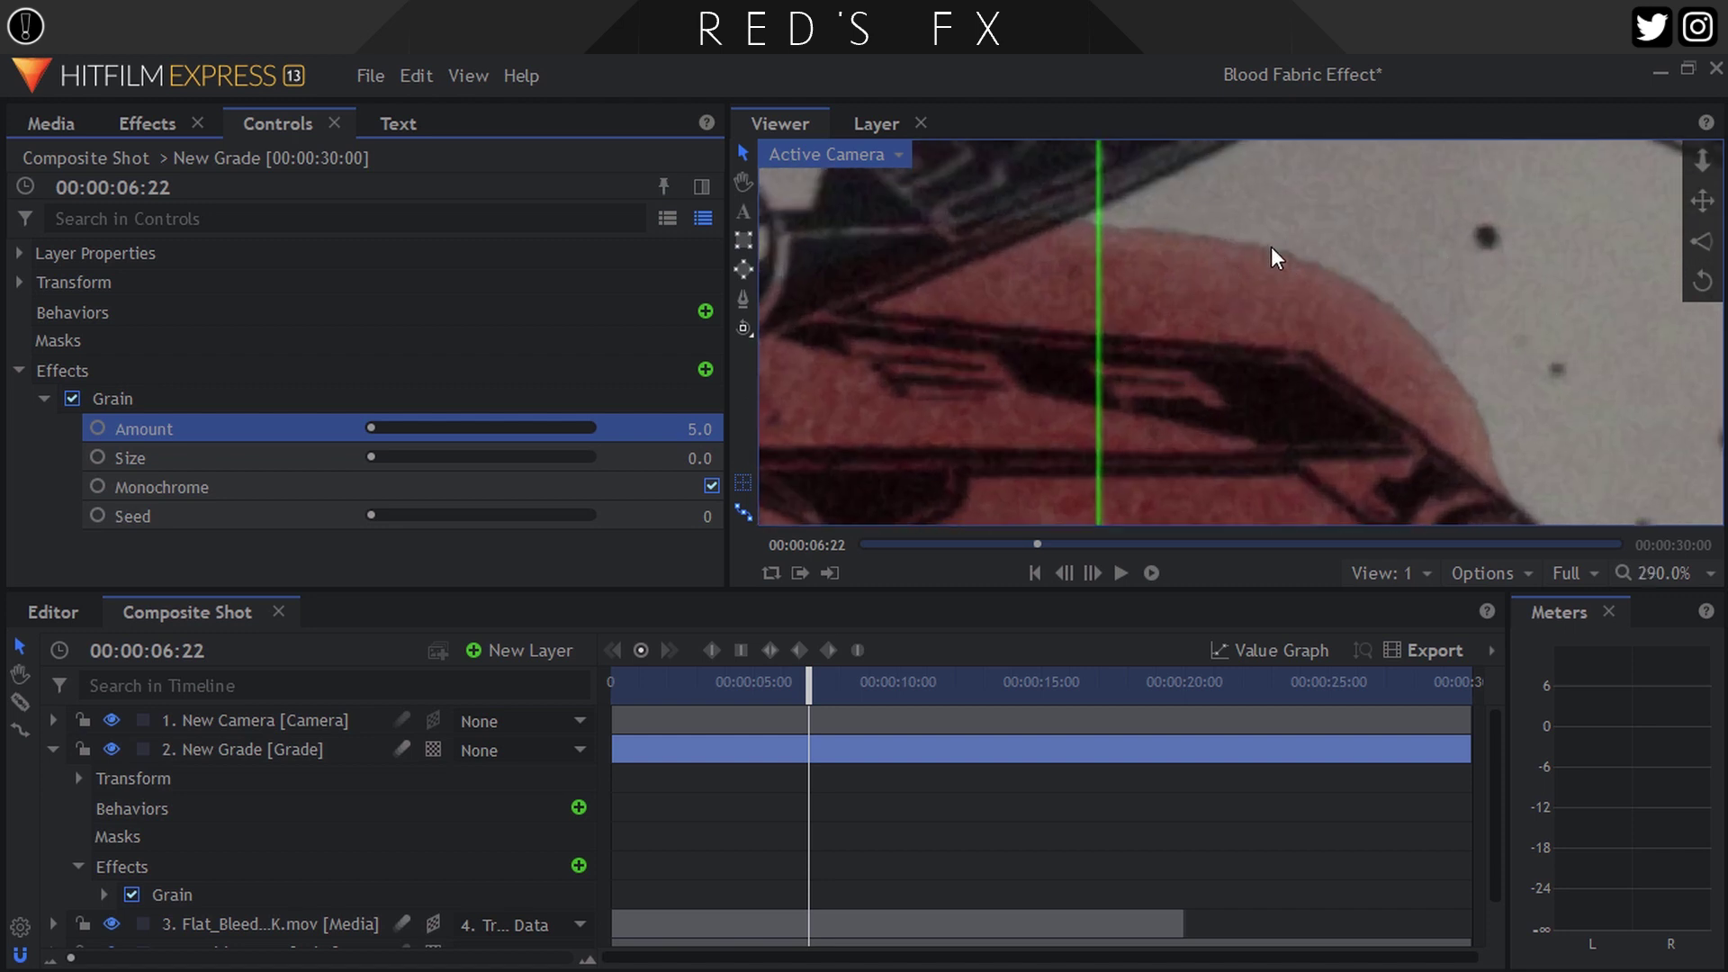
left_click(71, 398)
left_click(72, 398)
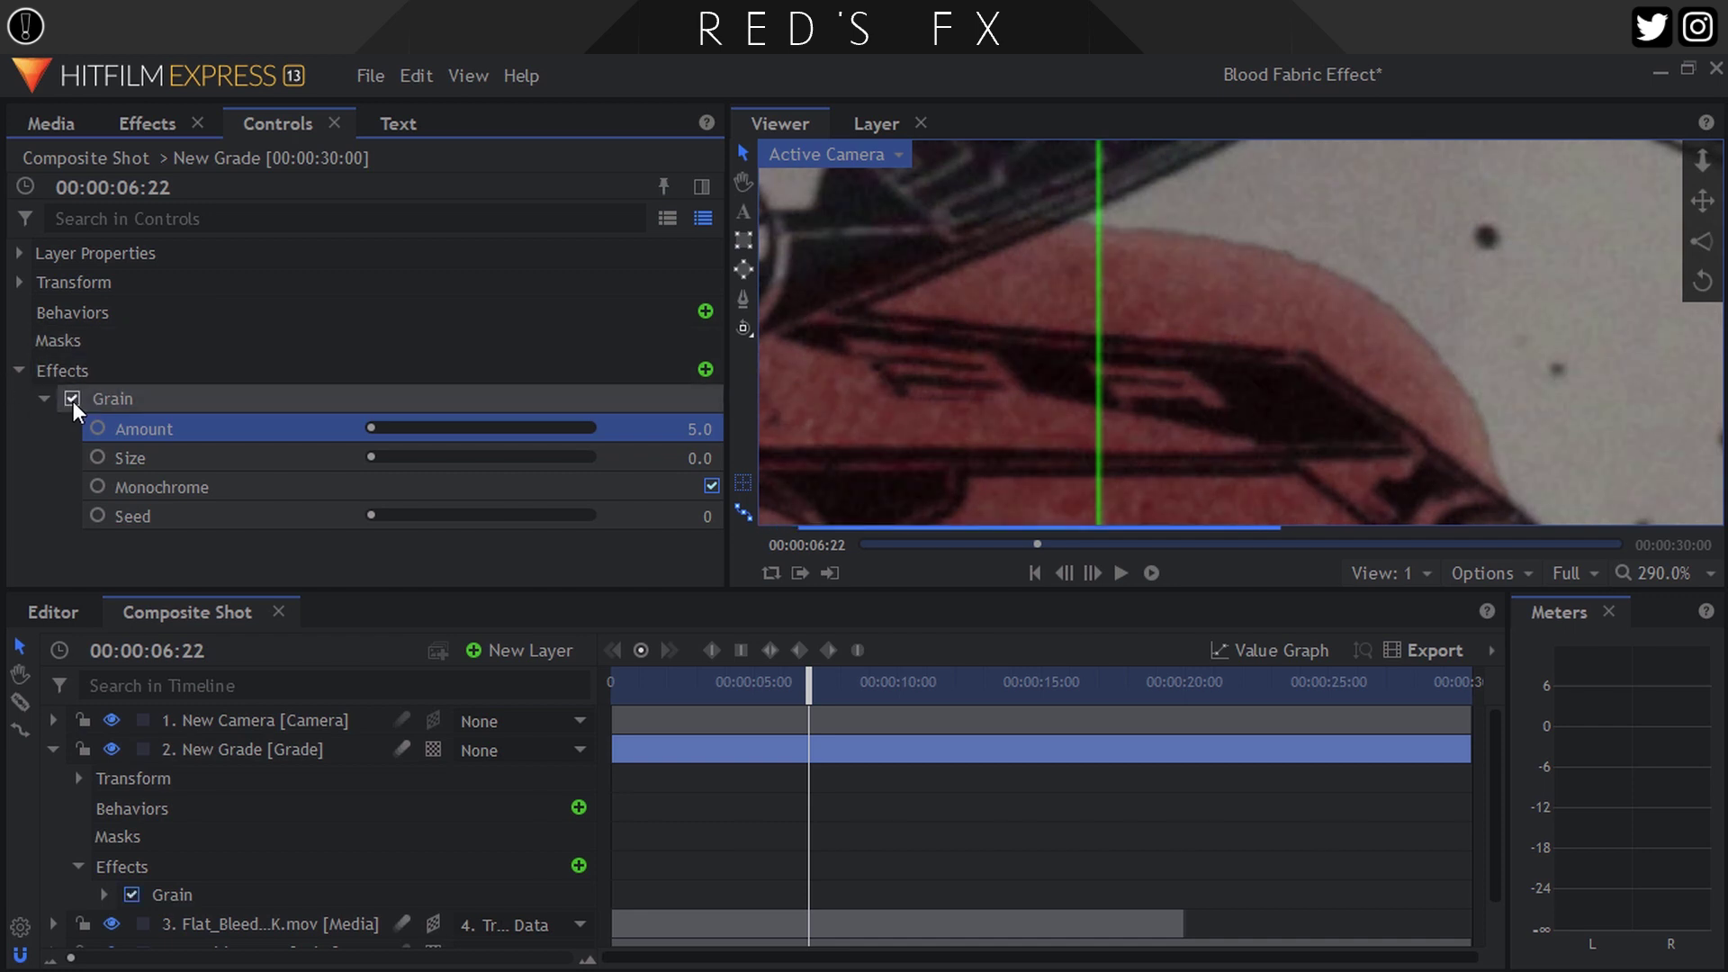
left_click(1672, 580)
left_click(1676, 900)
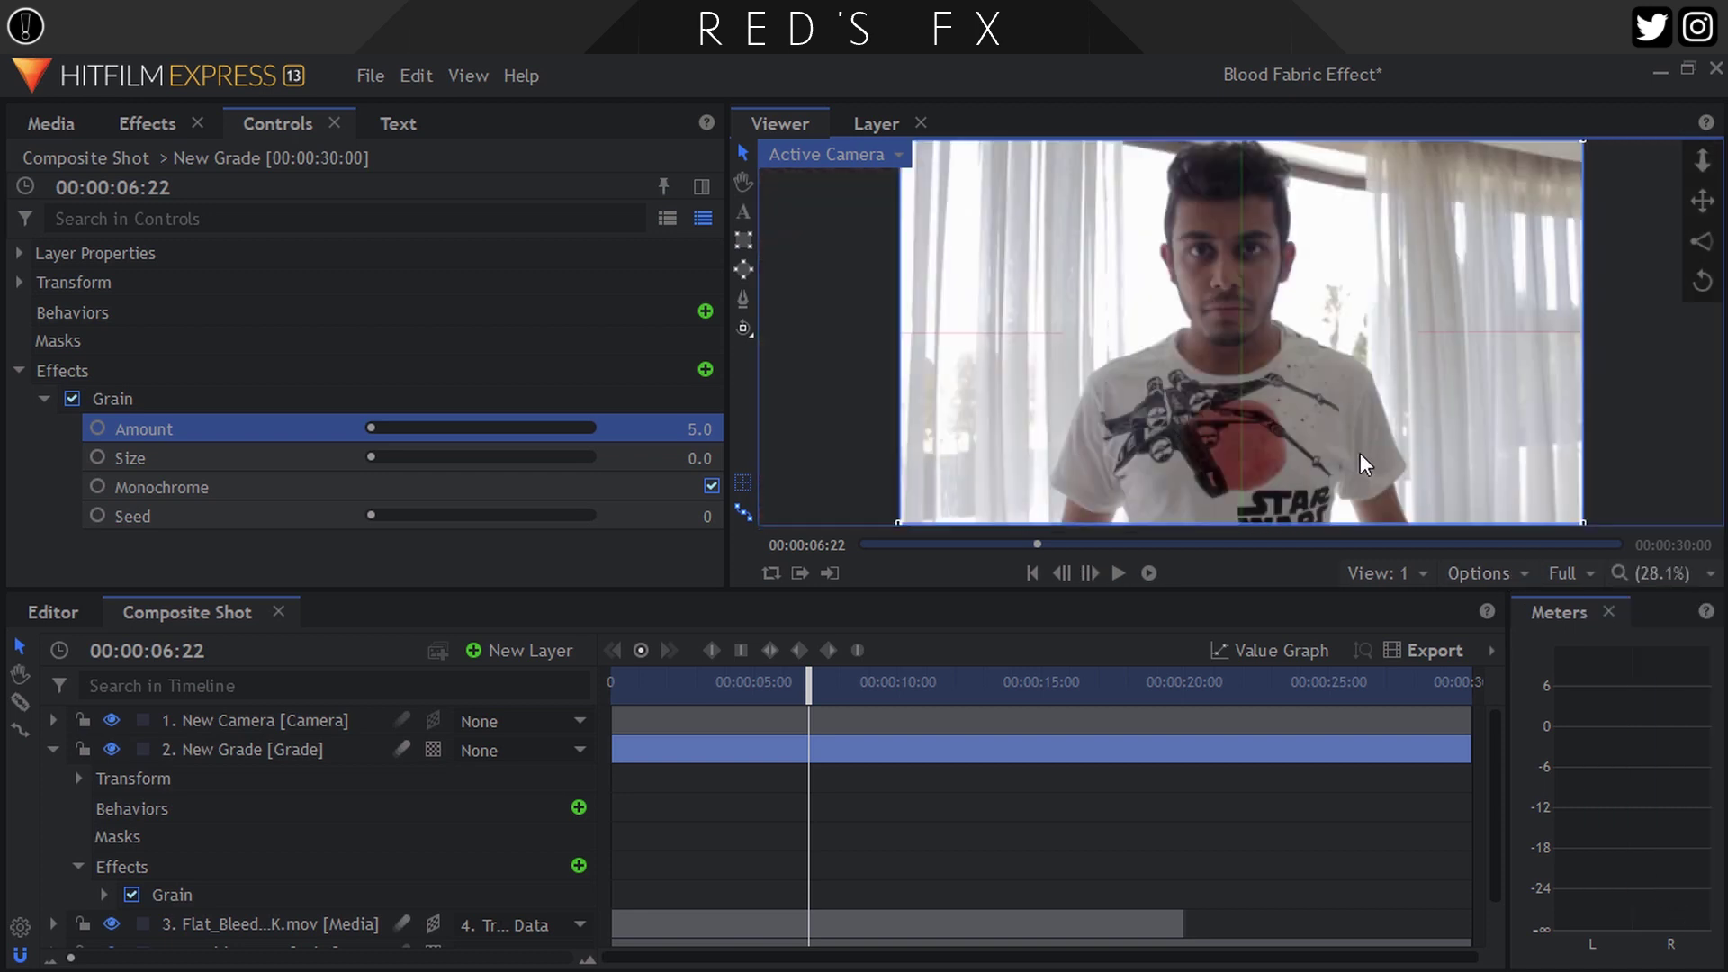
left_click(43, 398)
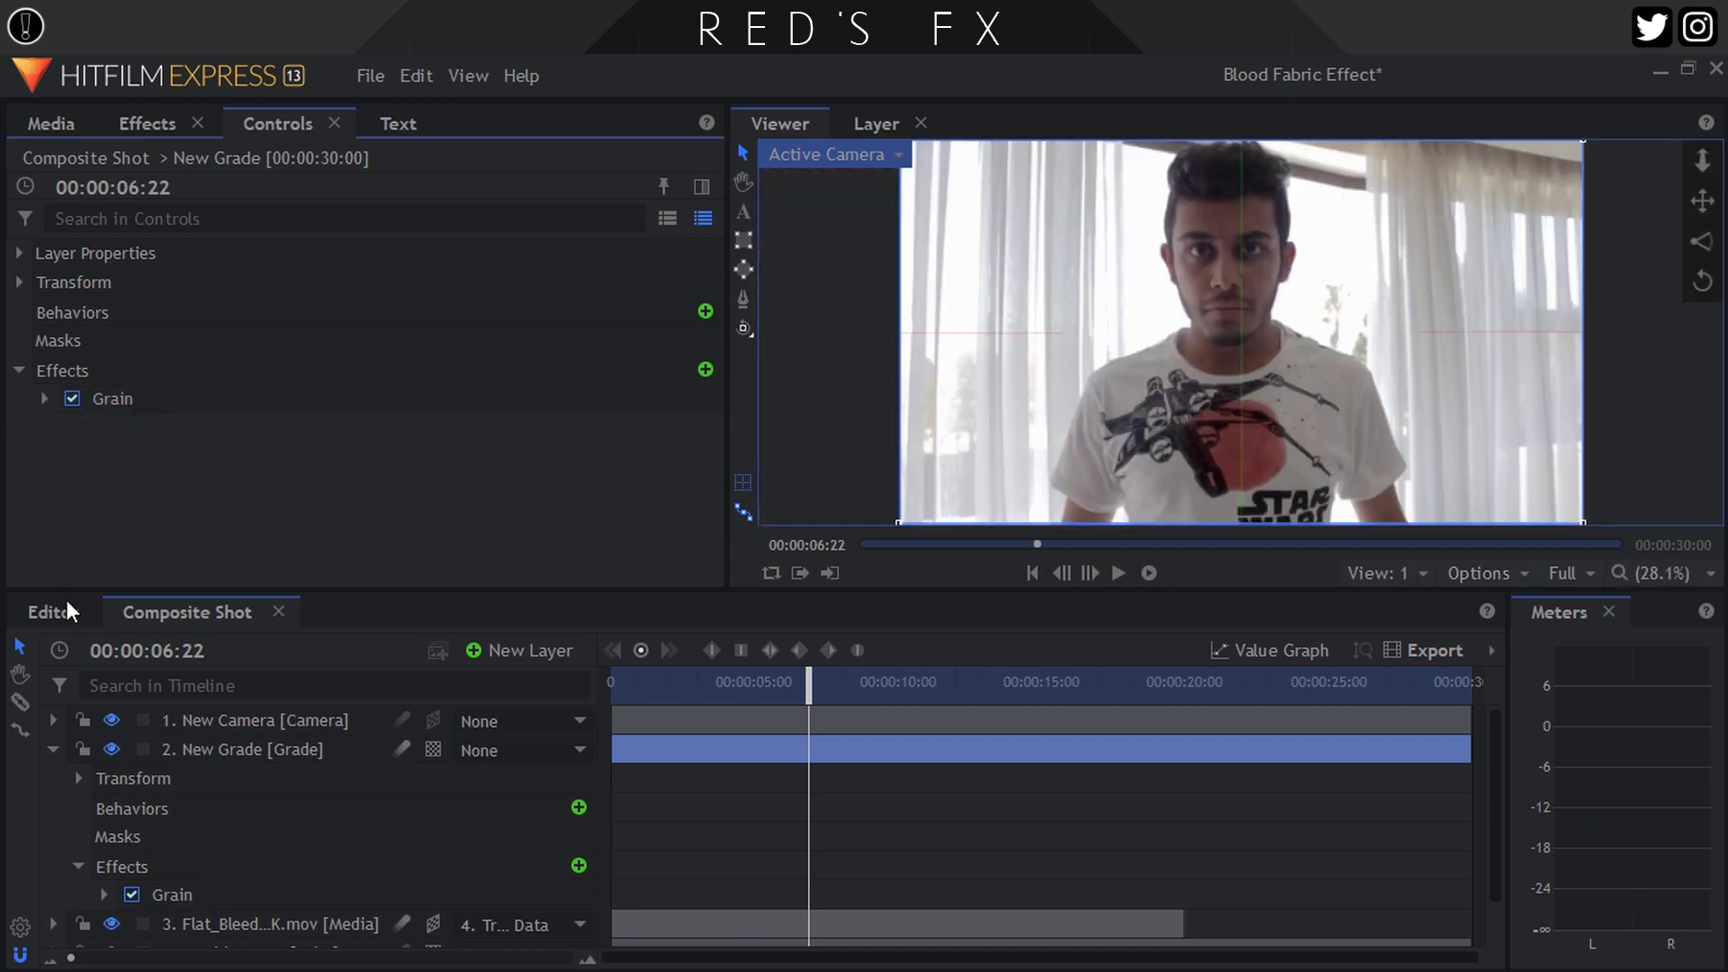